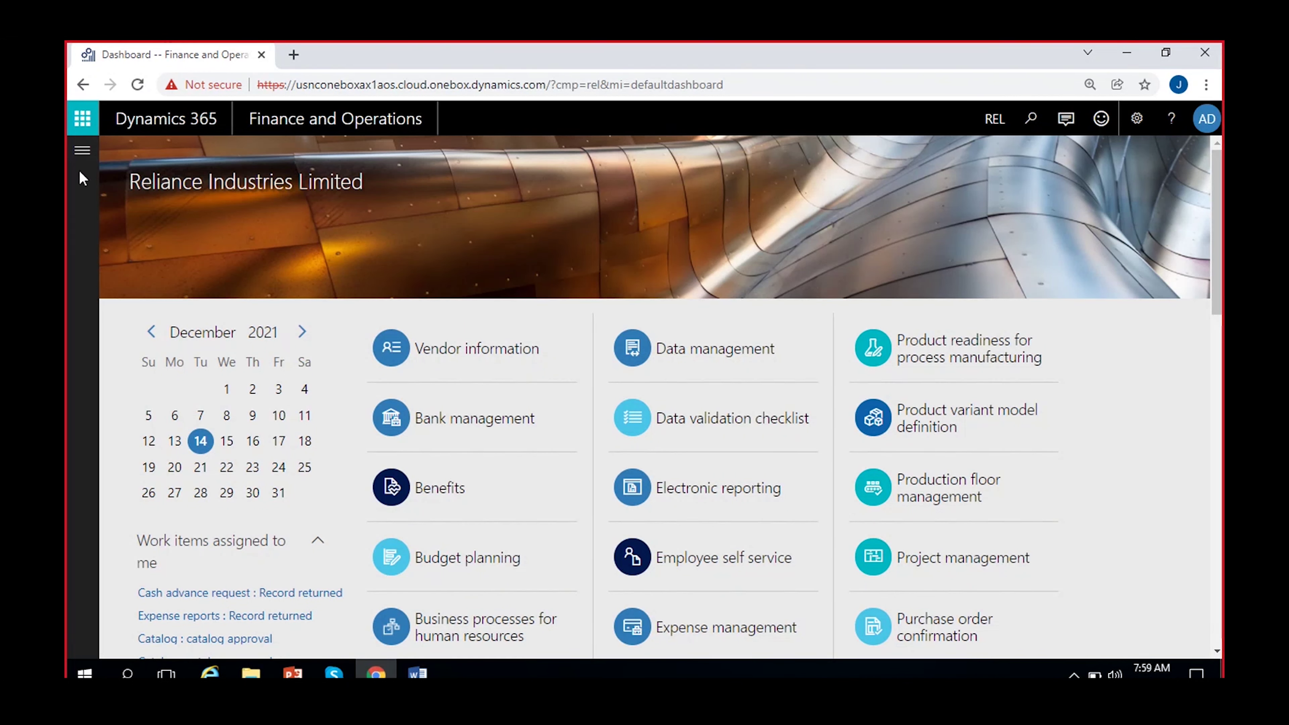
Step: Open the list of all purchase orders in Accounts payable and dismiss the edit notice
{"action": "left_click", "coordinate": [83, 154]}
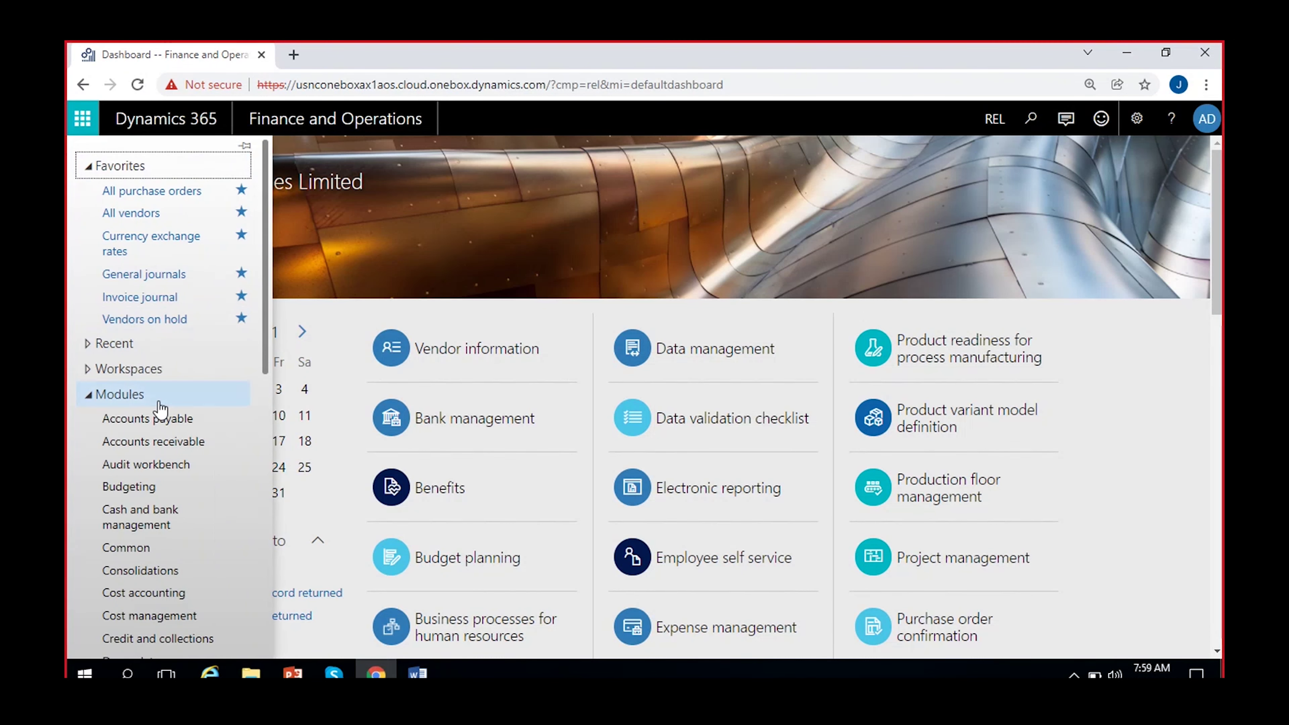
{"action": "left_click", "coordinate": [168, 426]}
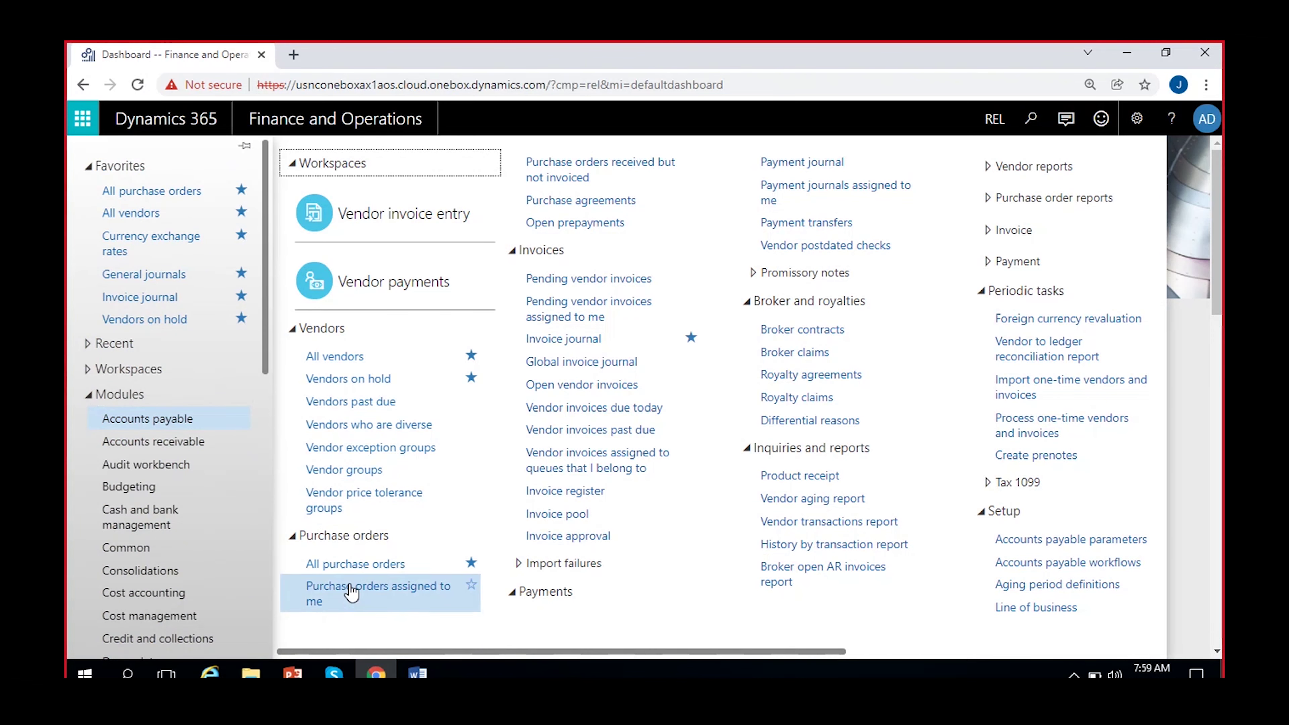
{"action": "left_click", "coordinate": [346, 567]}
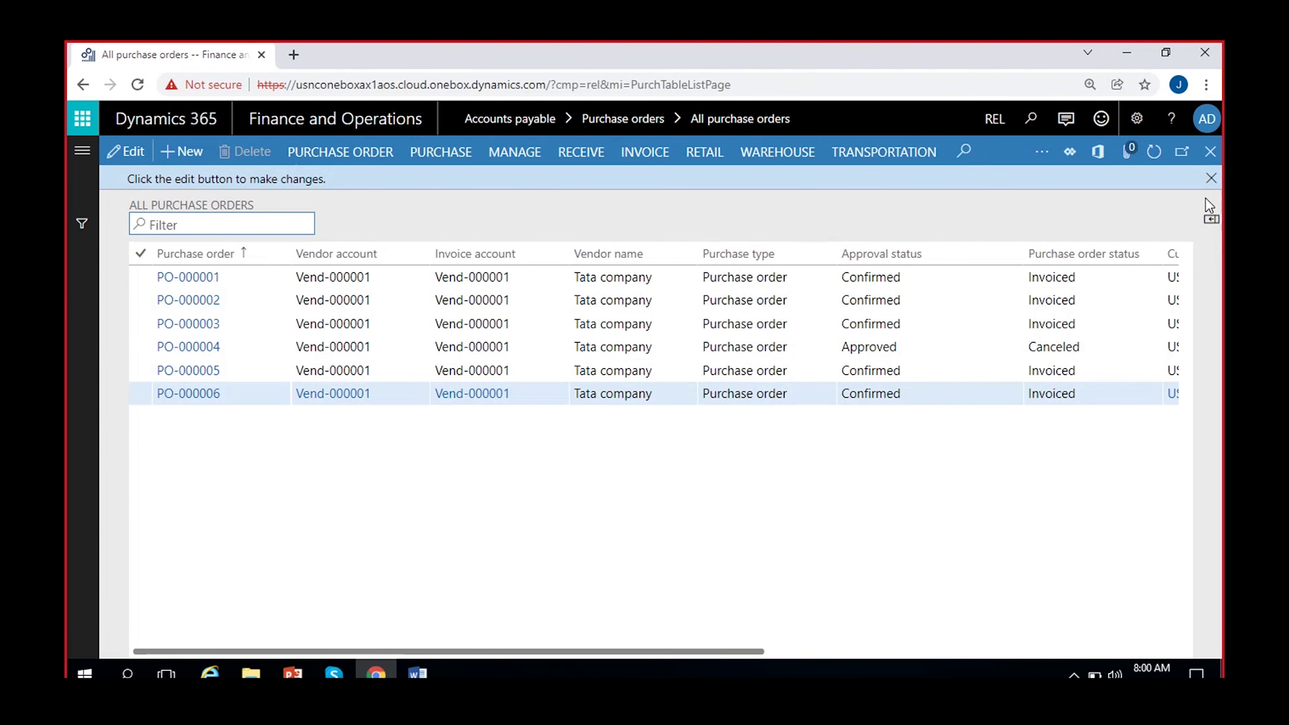
{"action": "left_click", "coordinate": [1211, 178]}
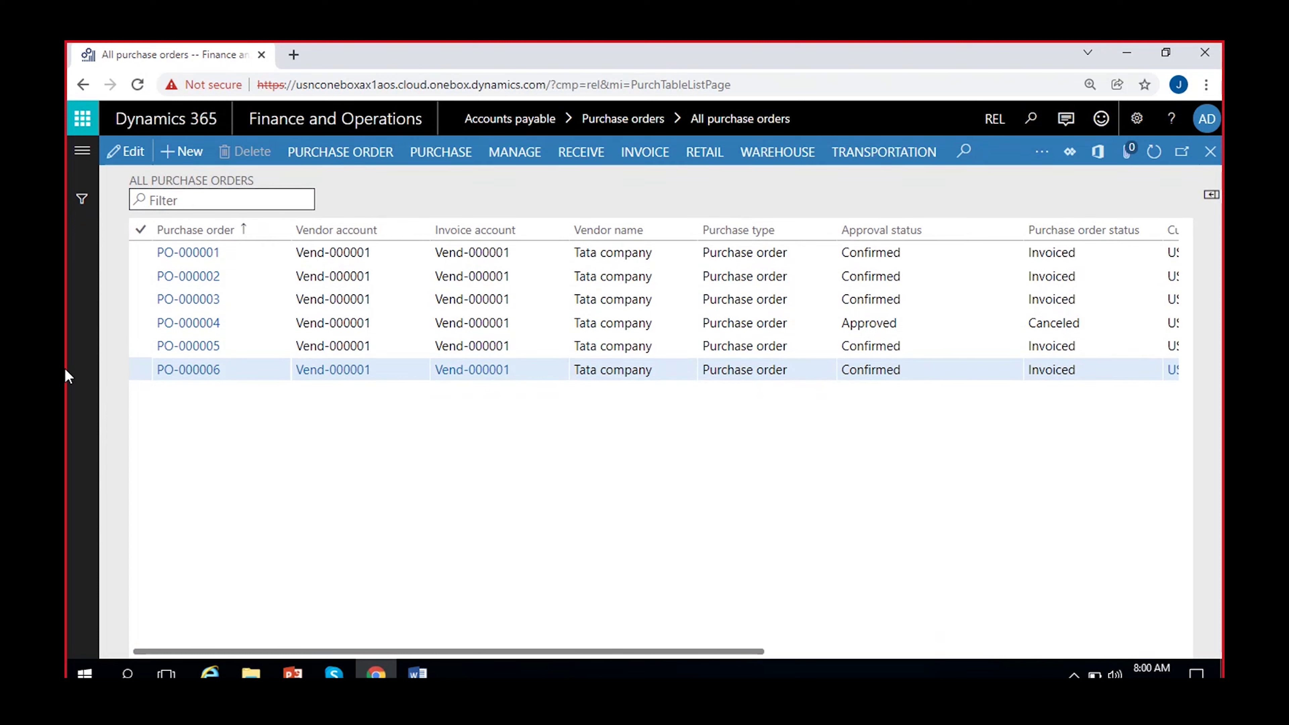
Step: Create a purchase order for vendor Nykaa products with warehouse 11
{"action": "left_click", "coordinate": [180, 152]}
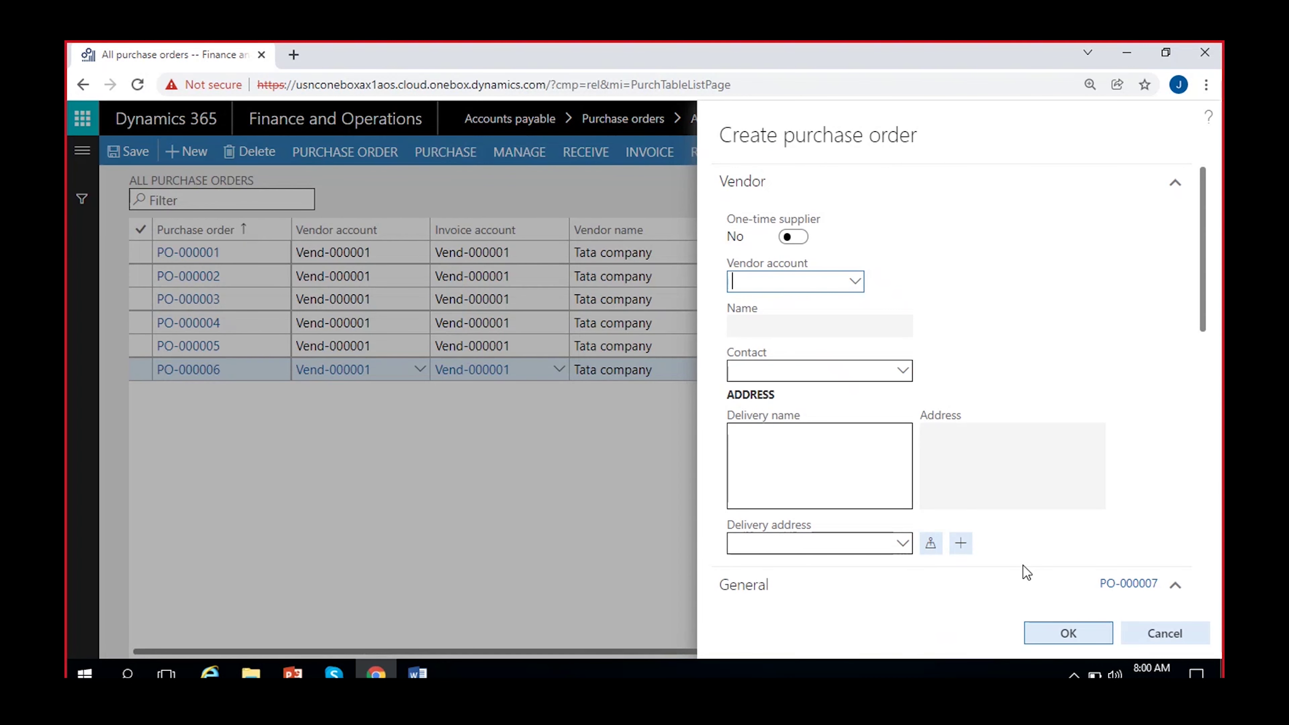
{"action": "left_click", "coordinate": [851, 283]}
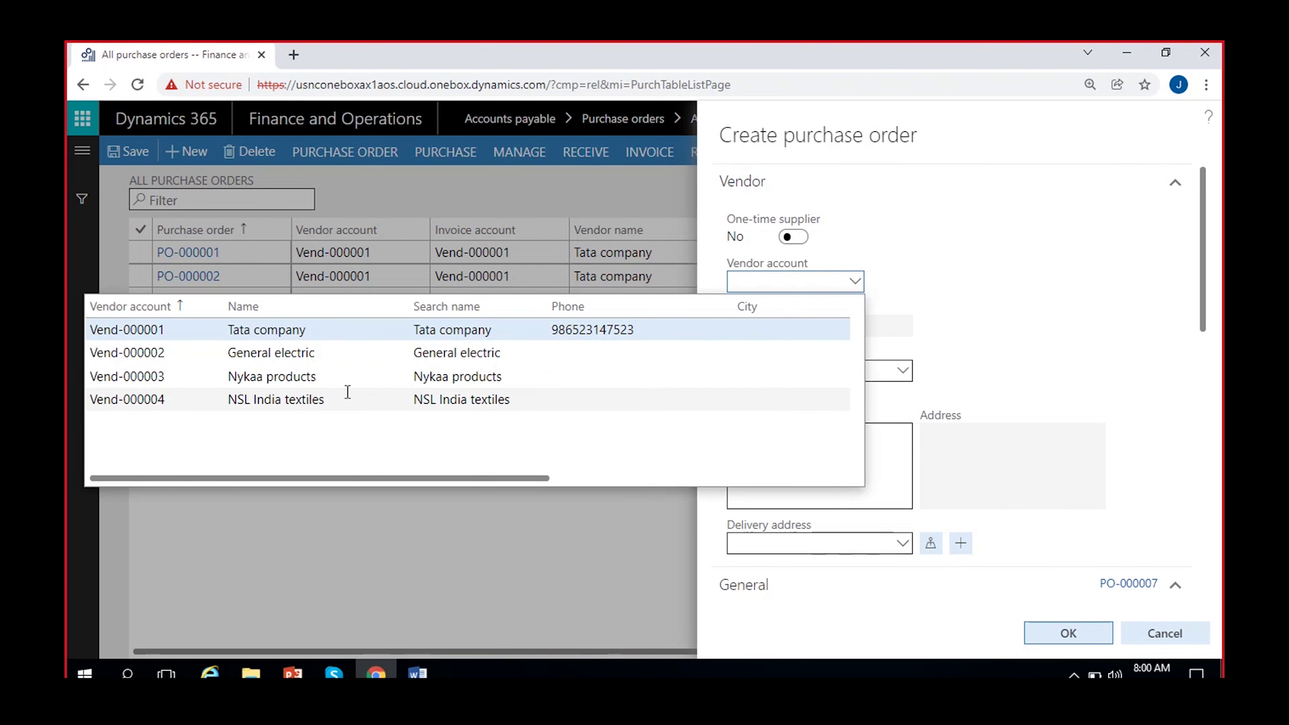
{"action": "left_click", "coordinate": [288, 376]}
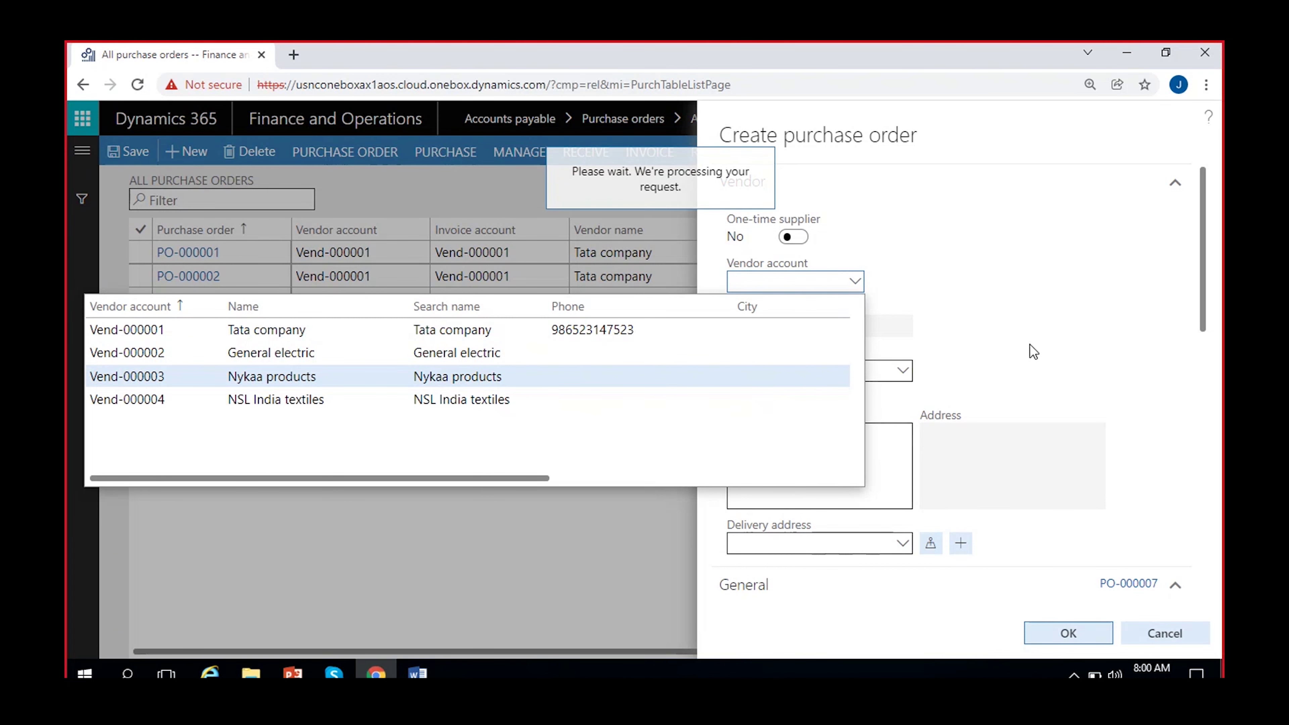
{"action": "scroll", "coordinate": [1031, 346], "scroll_direction": "down", "scroll_amount": 8}
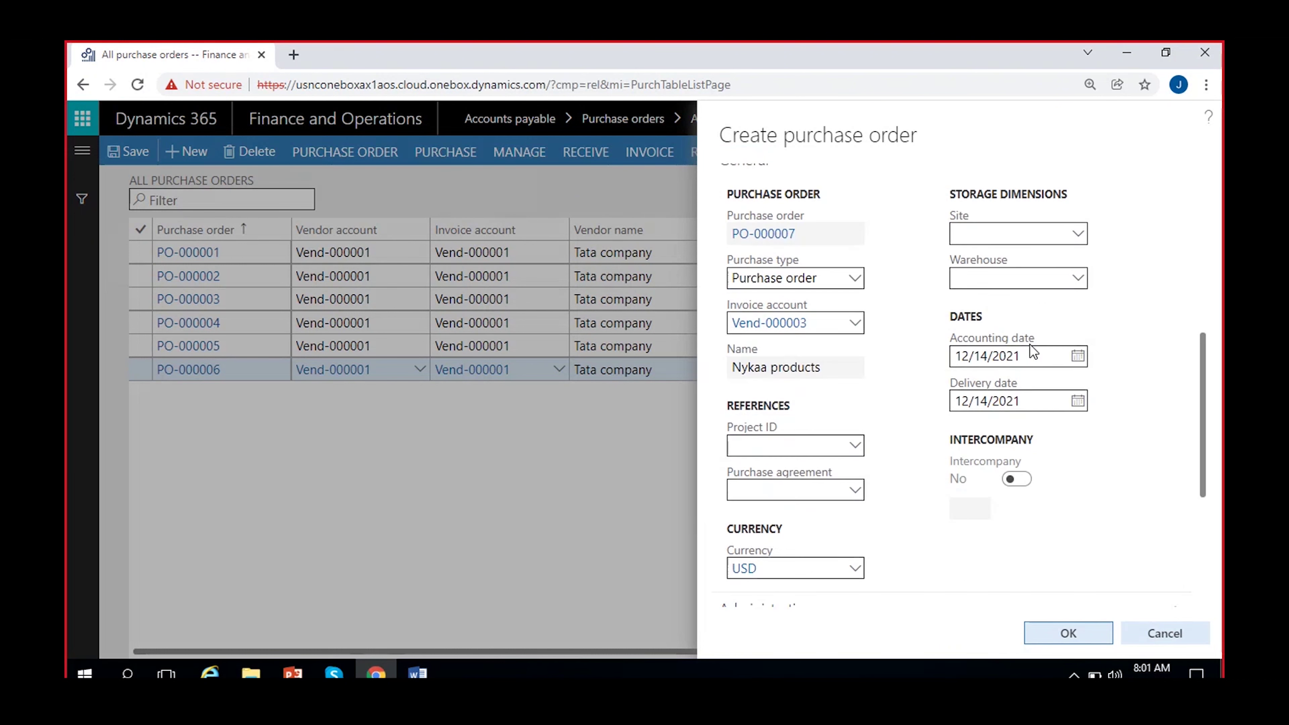
{"action": "left_click", "coordinate": [993, 277]}
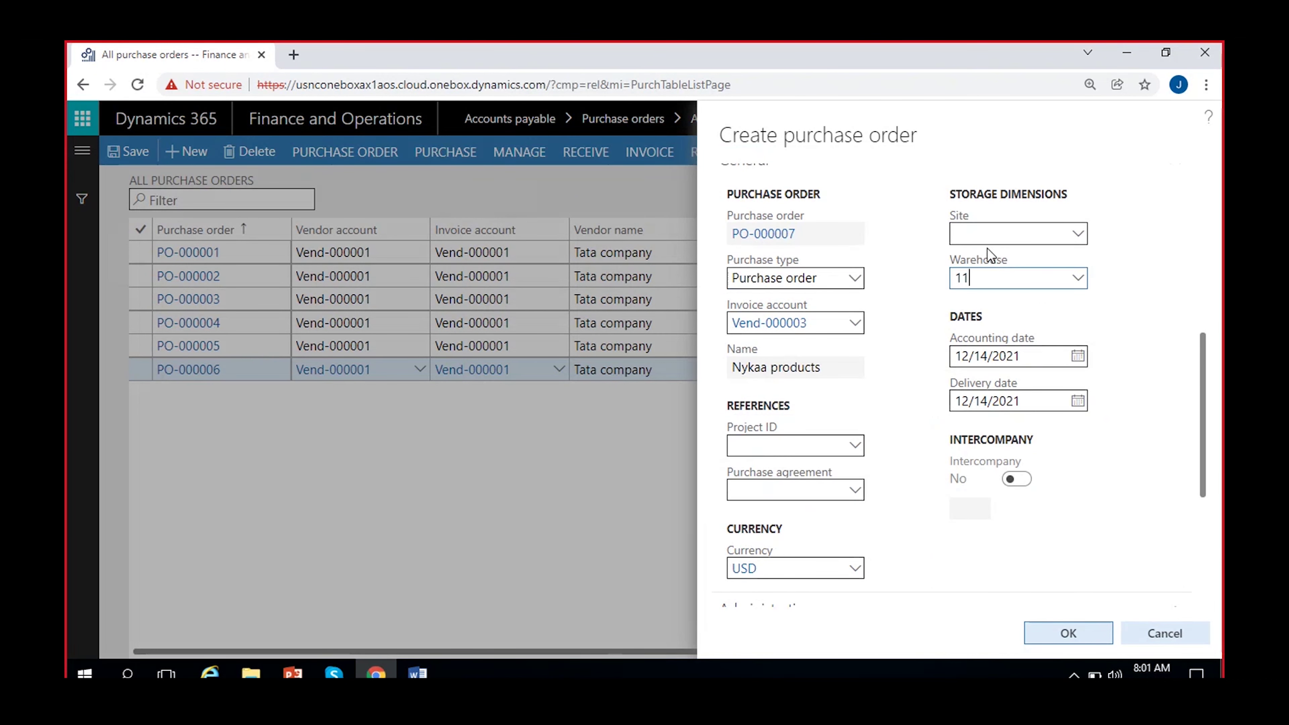
{"action": "left_click", "coordinate": [832, 324]}
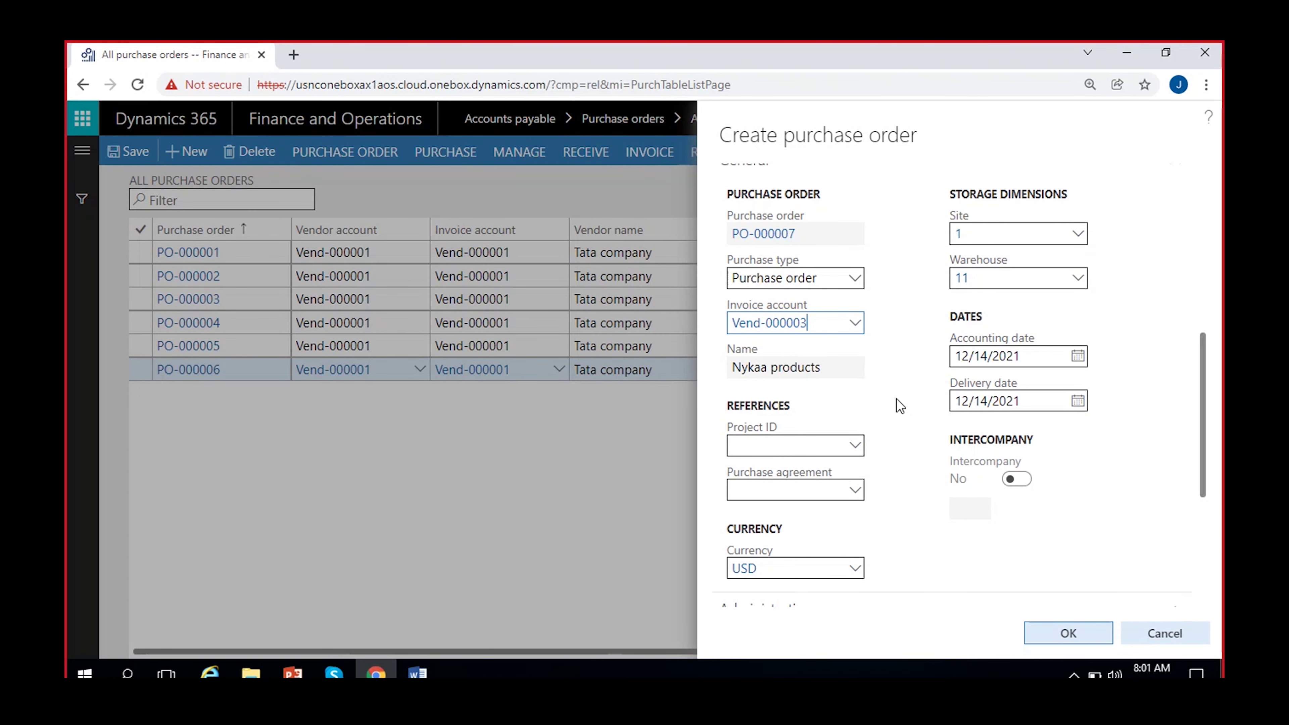
{"action": "scroll", "coordinate": [895, 399], "scroll_direction": "down", "scroll_amount": 3}
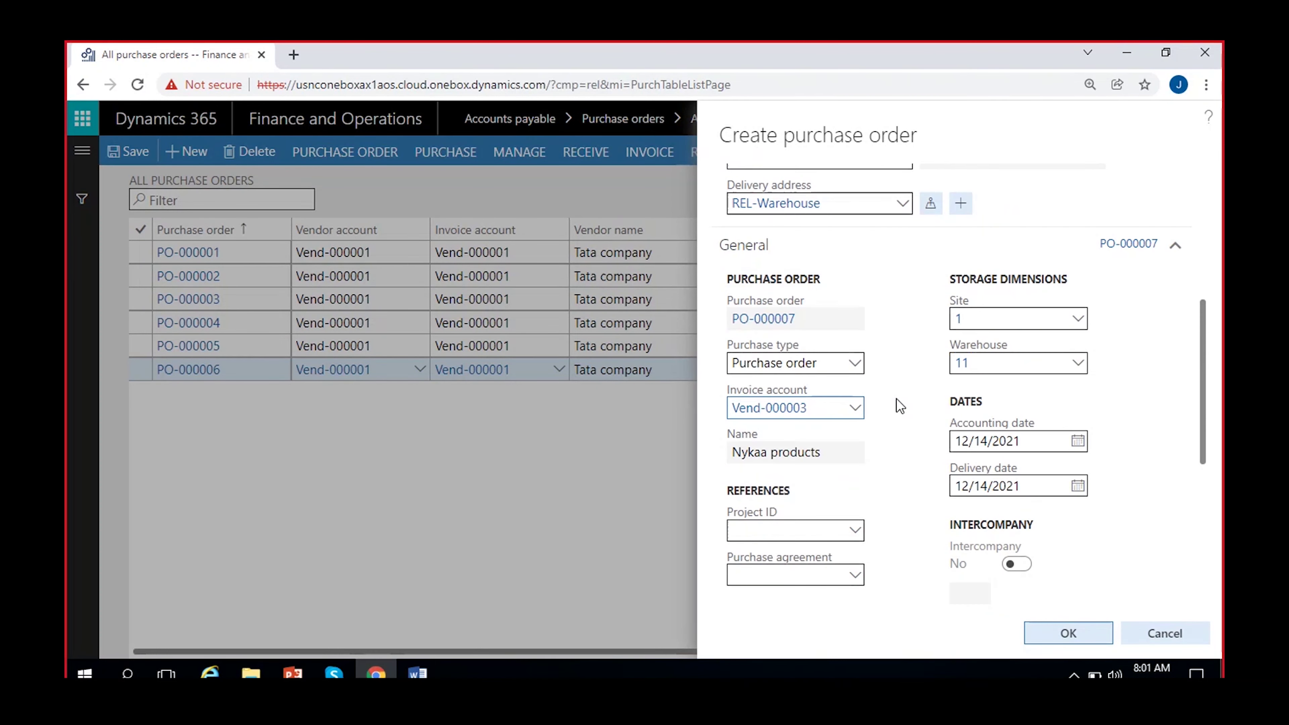
{"action": "scroll", "coordinate": [889, 367], "scroll_direction": "down", "scroll_amount": 6}
{"action": "left_click", "coordinate": [1062, 635]}
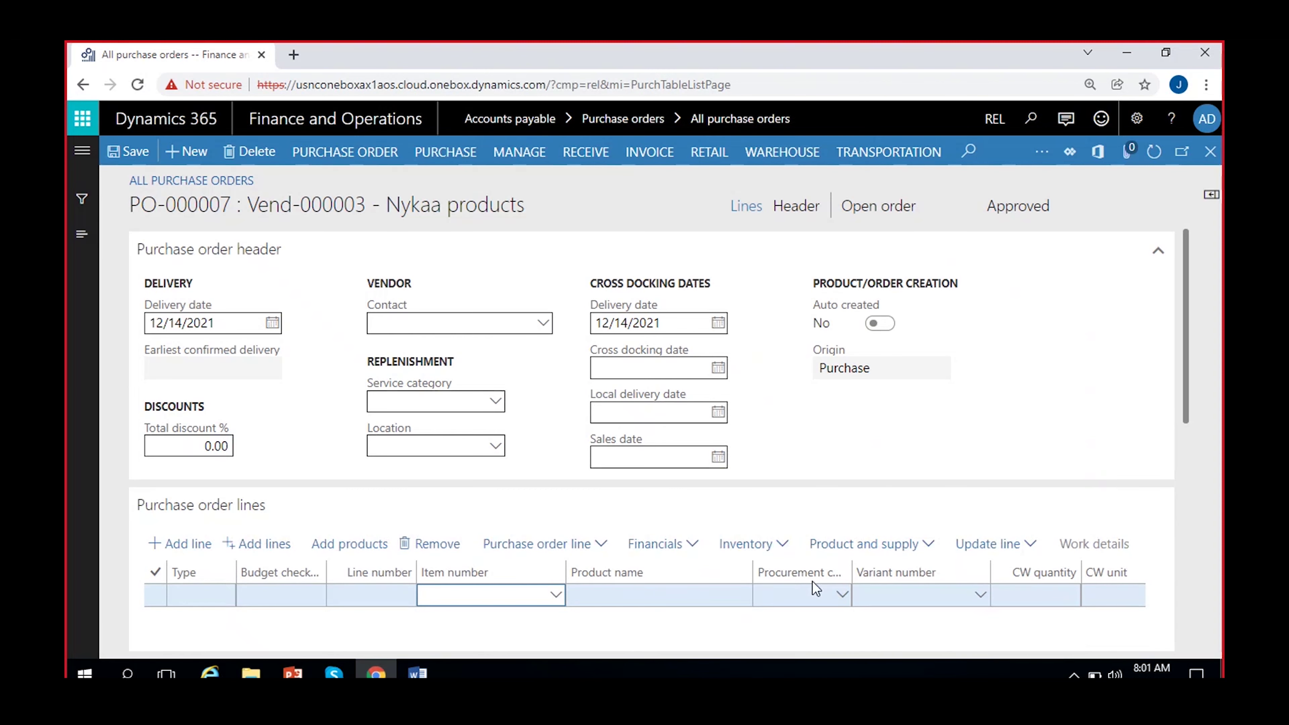
Step: Fill the first order line with item 0060, Cricket Ball, and set its quantity to 5
{"action": "left_click", "coordinate": [554, 598]}
{"action": "left_click", "coordinate": [554, 598]}
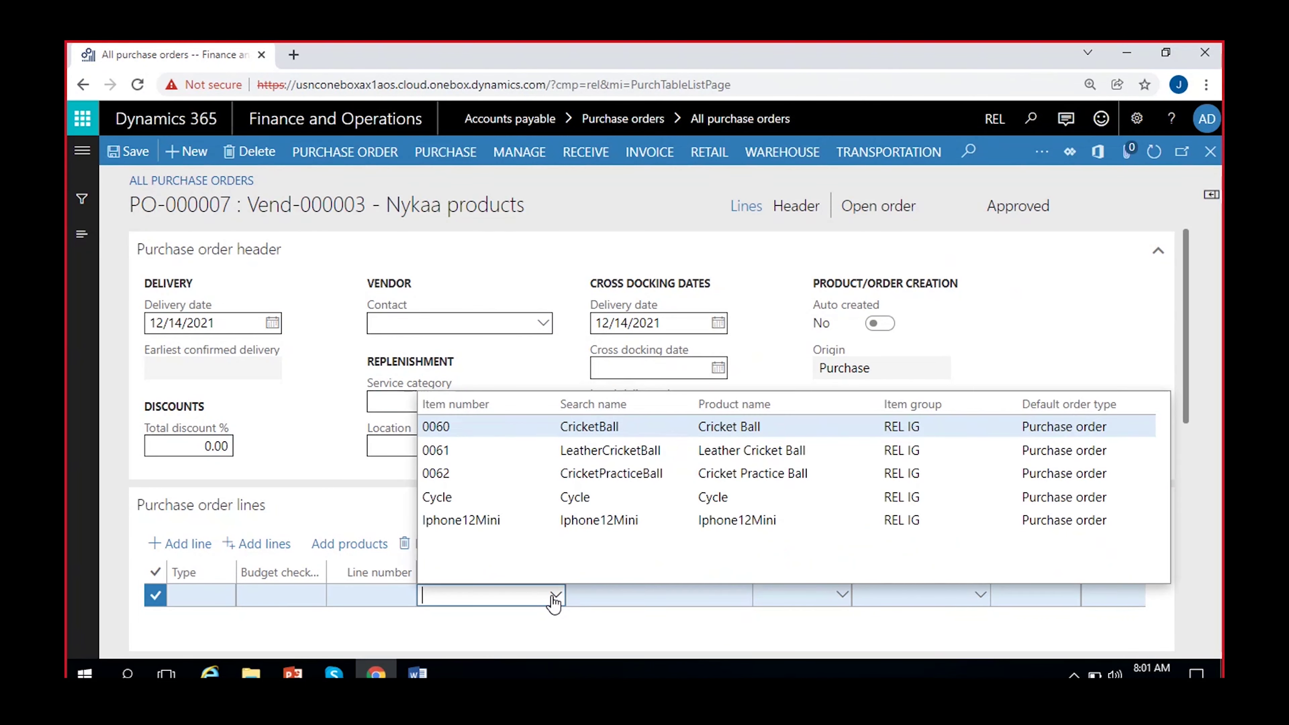
{"action": "left_click", "coordinate": [587, 429]}
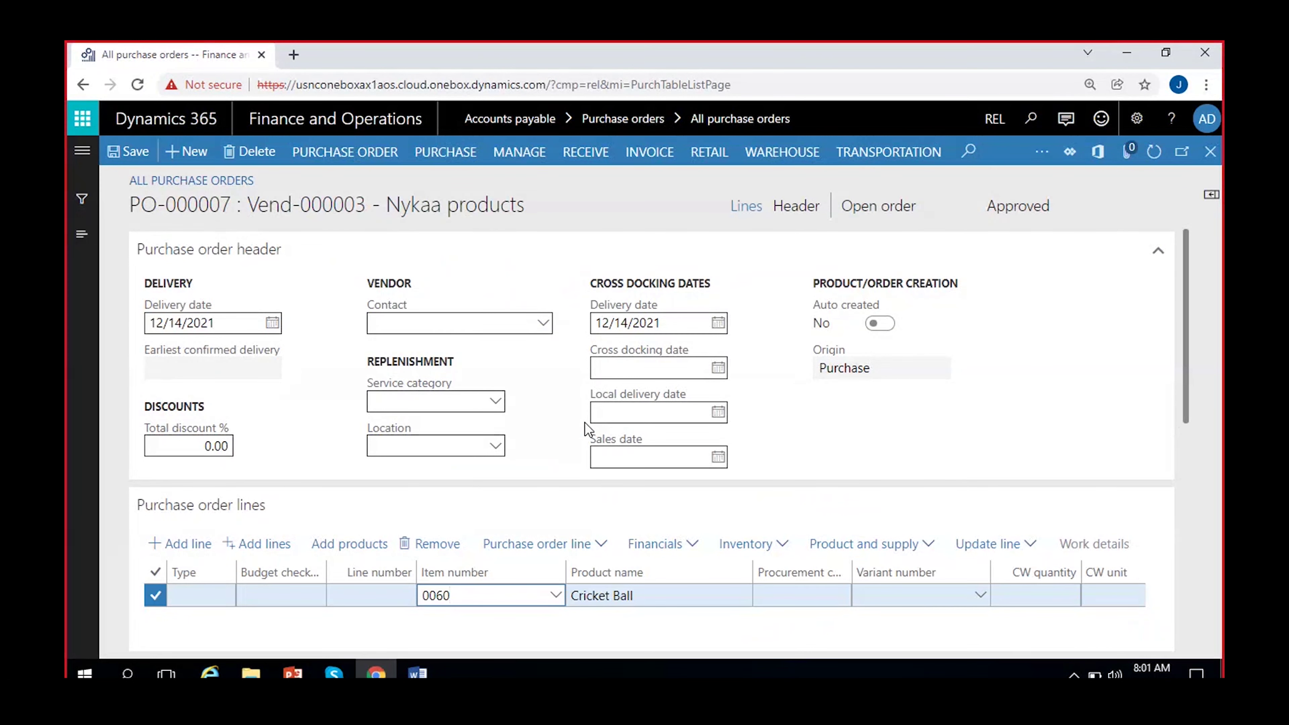
{"action": "key", "text": "Tab"}
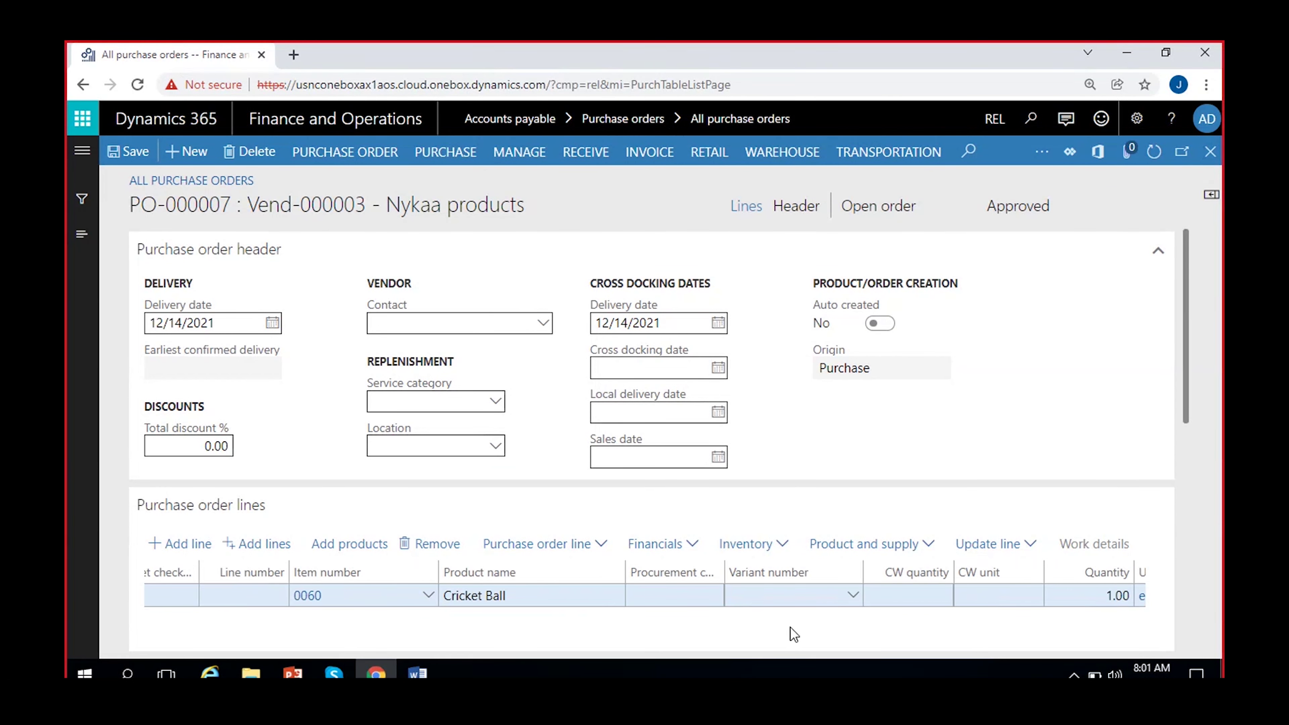
{"action": "left_click", "coordinate": [602, 597]}
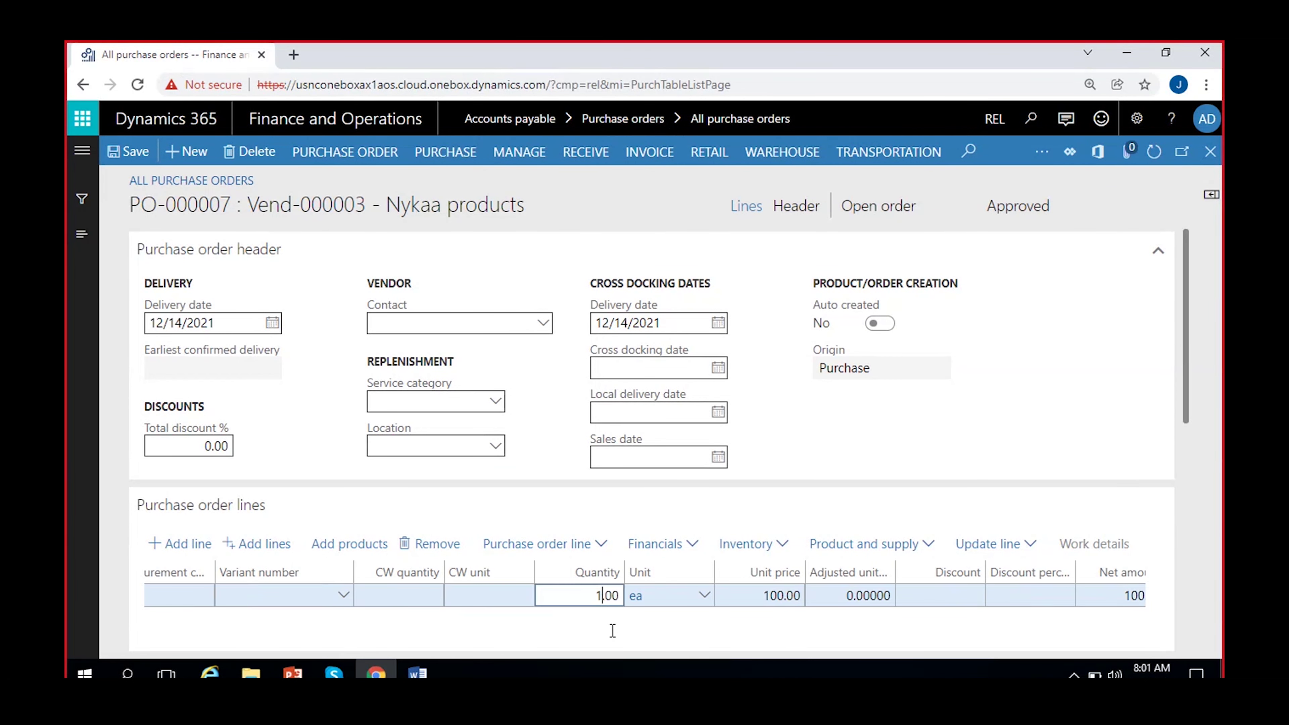
{"action": "key", "text": "BackSpace"}
{"action": "type", "text": "5"}
{"action": "left_click", "coordinate": [711, 653]}
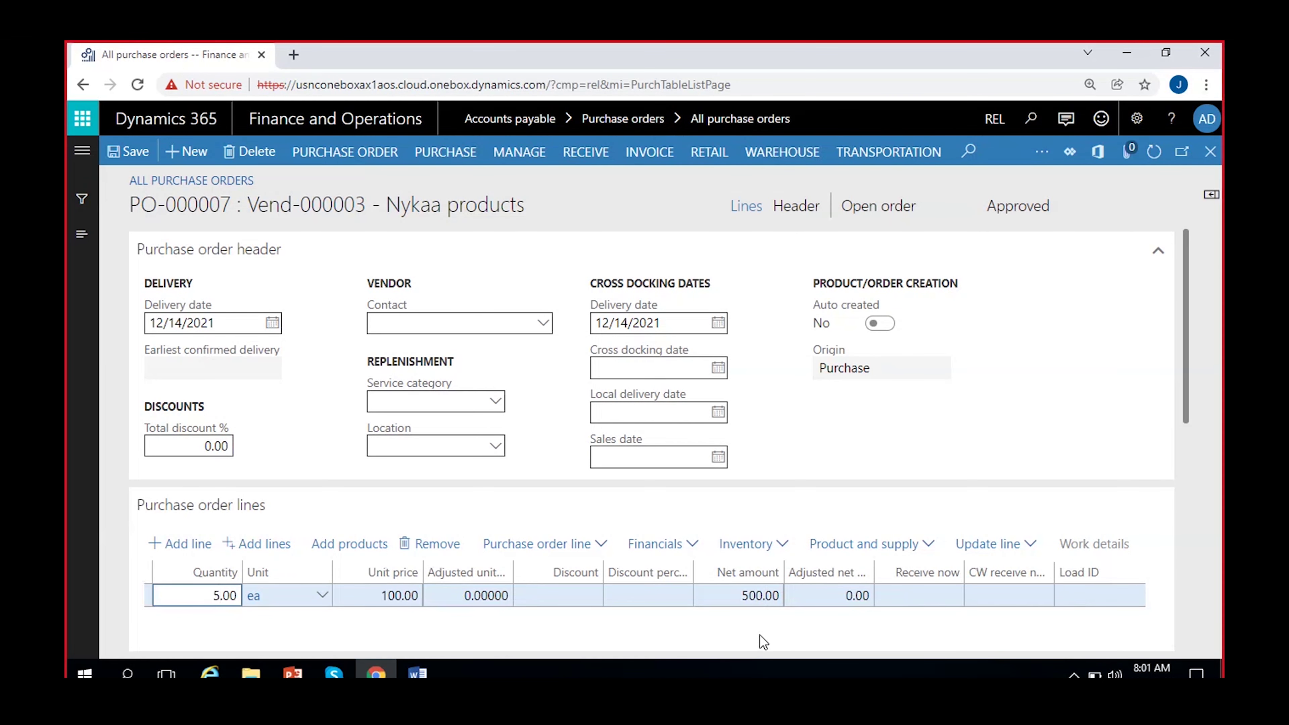
Step: Confirm the Nykaa products purchase order and dismiss the notification
{"action": "left_click", "coordinate": [350, 152]}
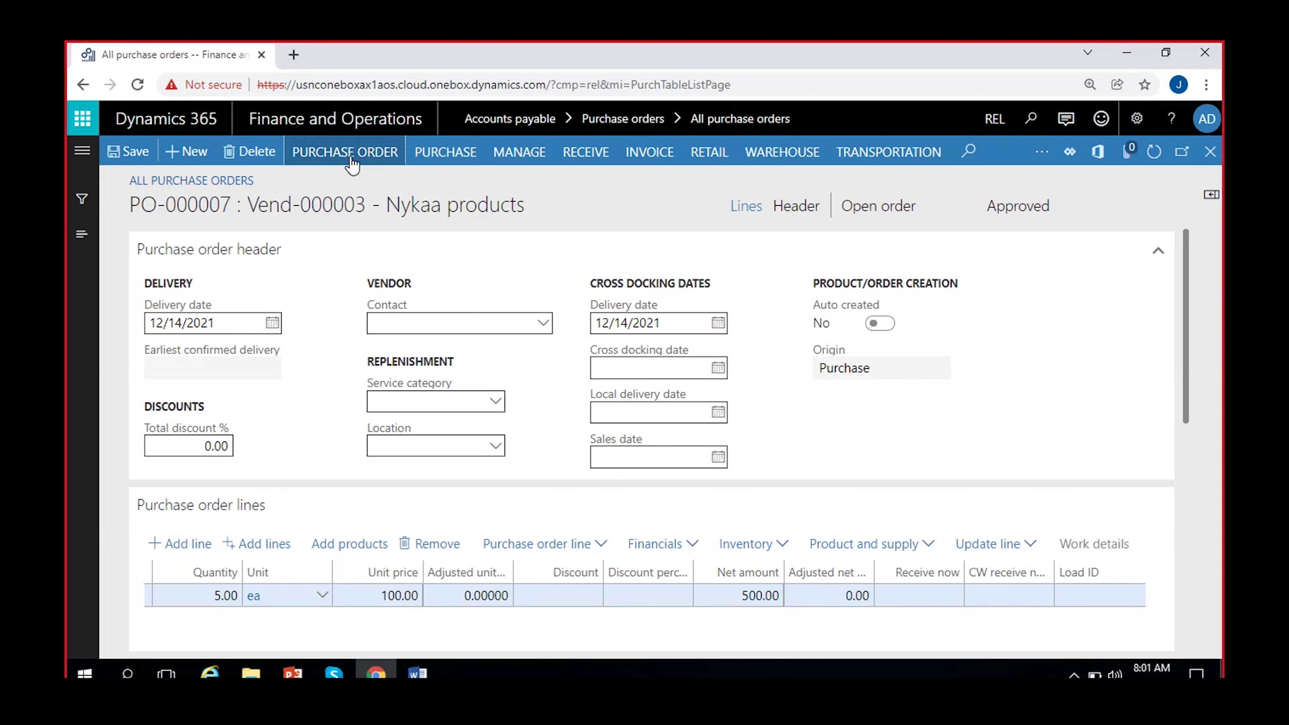
{"action": "left_click", "coordinate": [445, 152]}
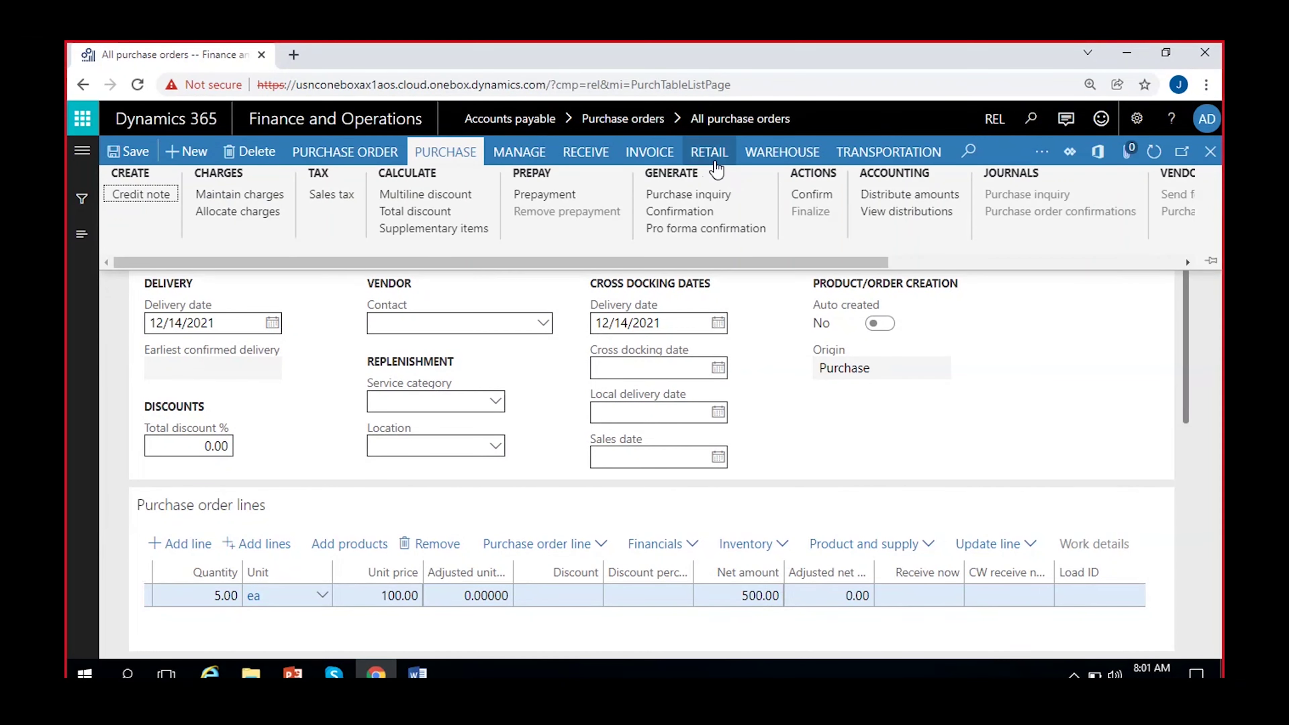
{"action": "left_click", "coordinate": [811, 195]}
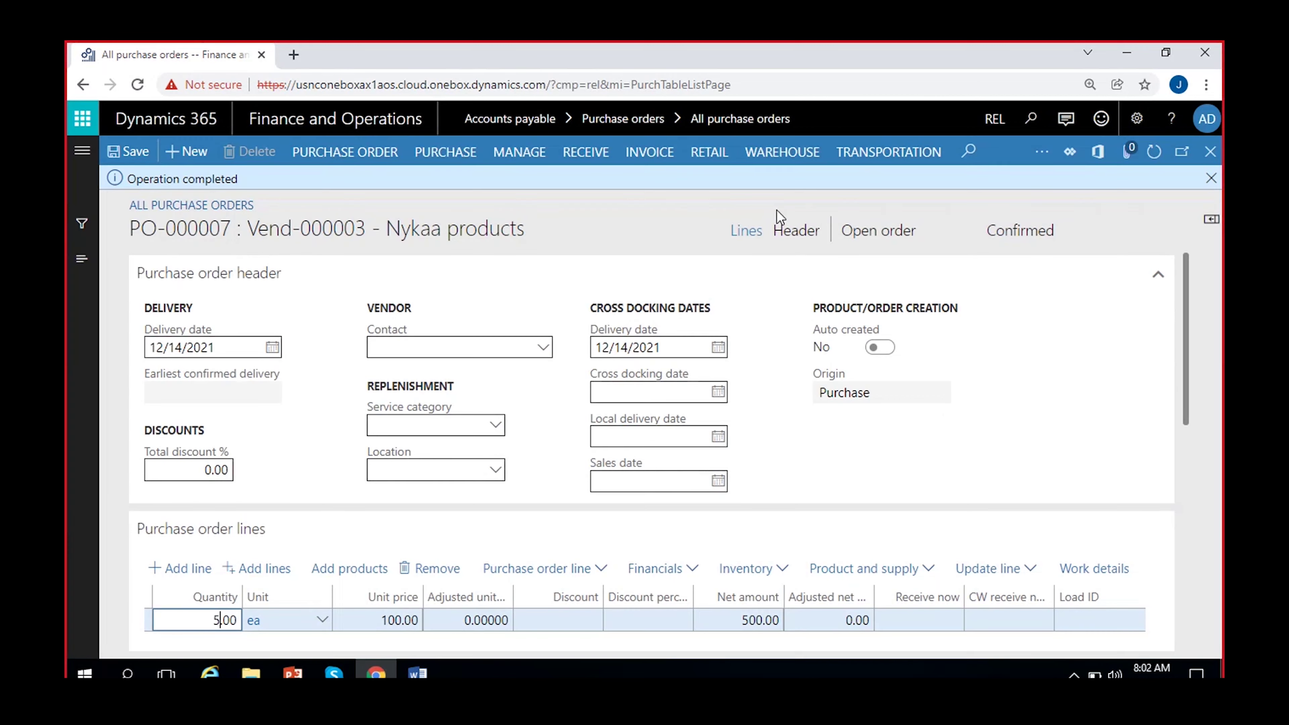
{"action": "left_click", "coordinate": [1212, 178]}
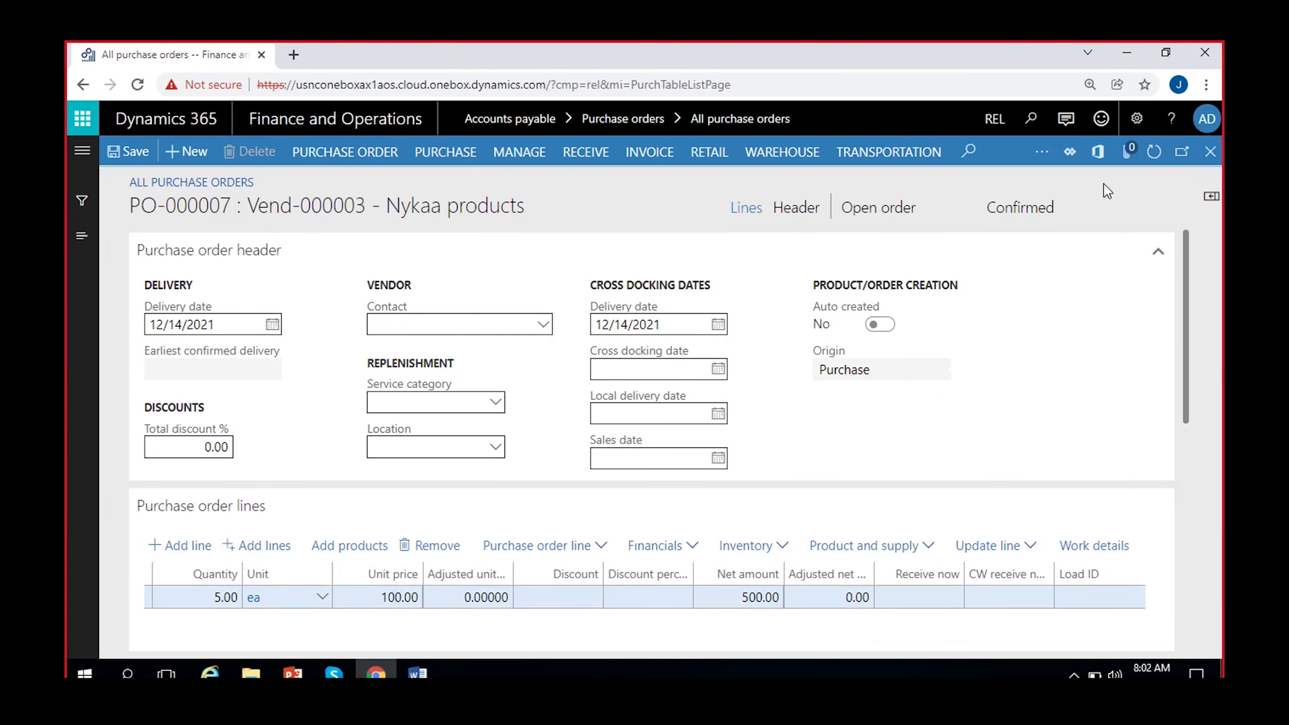
Step: Post the product receipt for the ordered quantity as PRN-0007, then check the purchase order's status
{"action": "left_click", "coordinate": [586, 151]}
{"action": "left_click", "coordinate": [140, 221]}
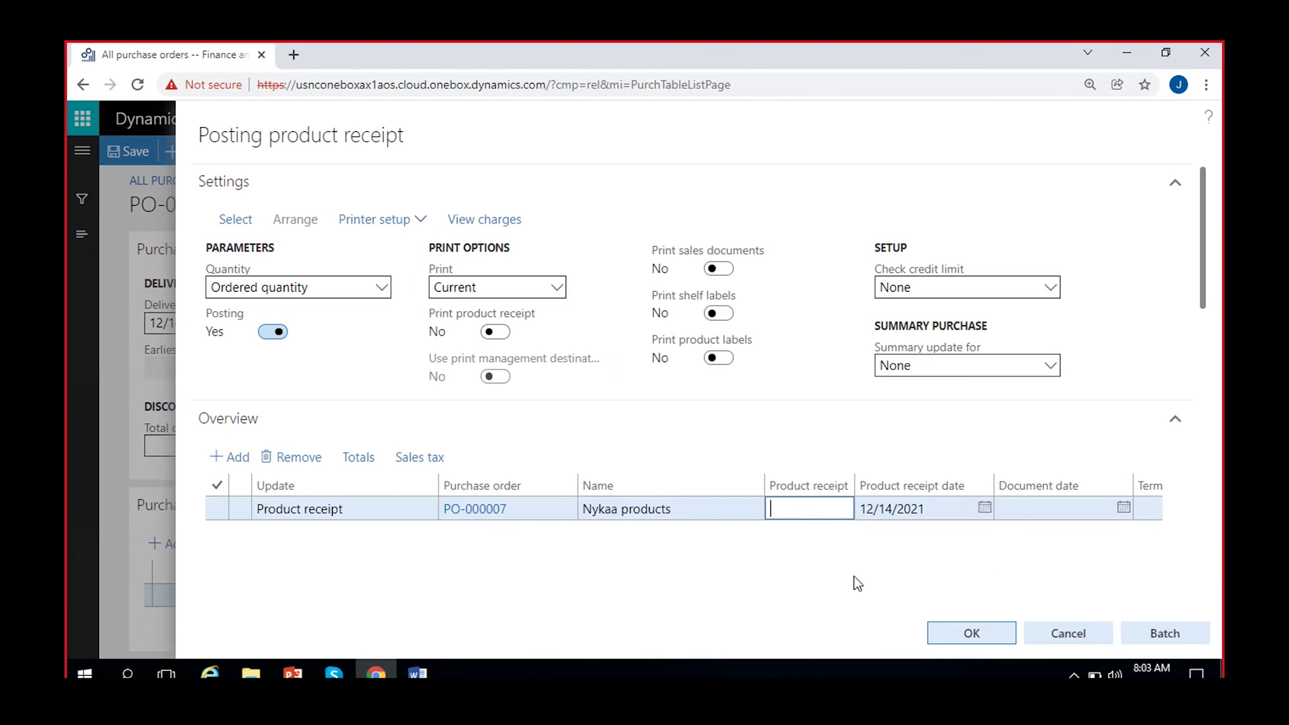
{"action": "type", "text": "PRN-0007"}
{"action": "left_click_drag", "start_coordinate": [1203, 273], "coordinate": [1197, 435]}
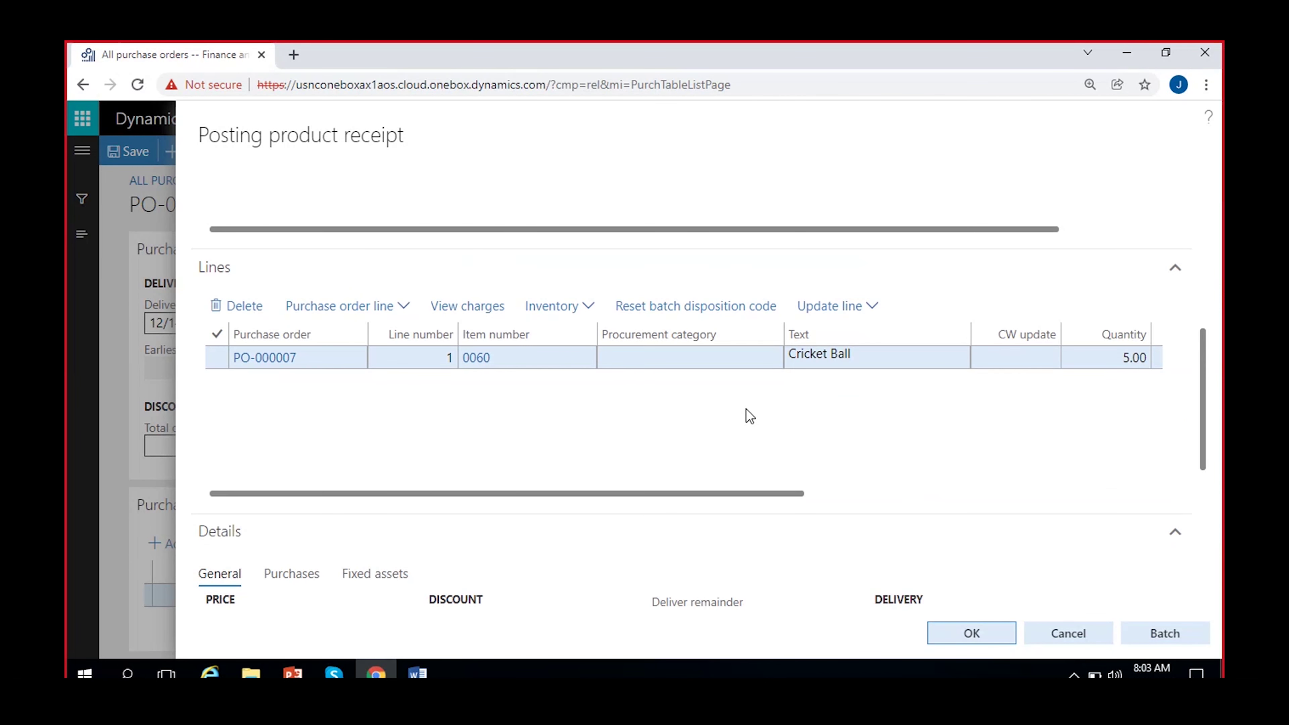
{"action": "scroll", "coordinate": [746, 409], "scroll_direction": "right", "scroll_amount": 5}
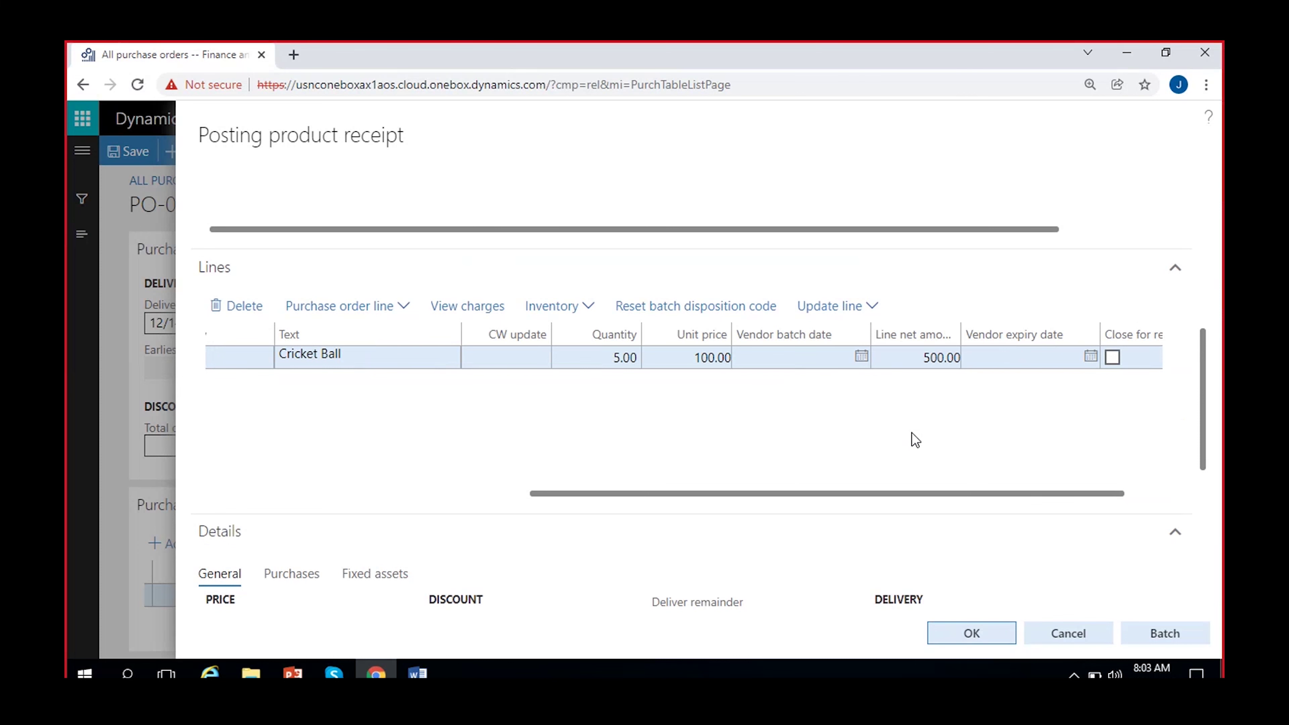
{"action": "scroll", "coordinate": [911, 438], "scroll_direction": "right", "scroll_amount": 1}
{"action": "left_click", "coordinate": [966, 634]}
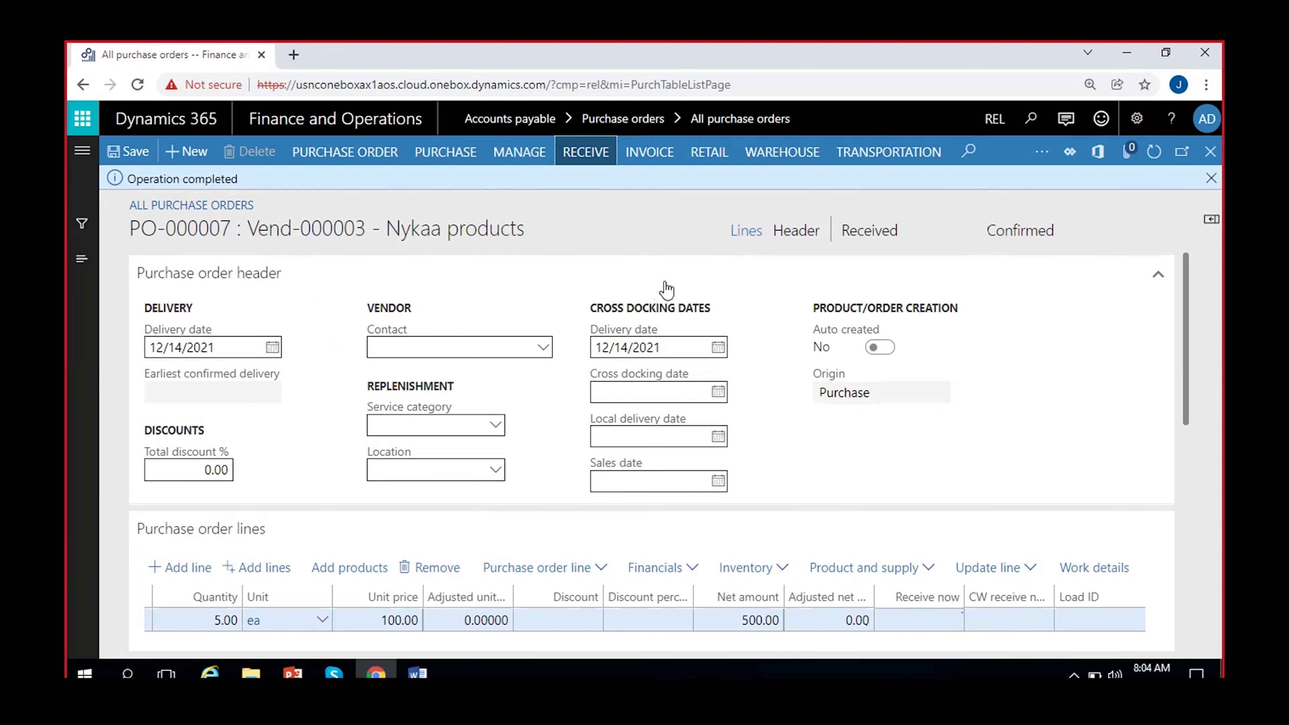
{"action": "left_click", "coordinate": [1211, 178]}
{"action": "left_click_drag", "start_coordinate": [843, 208], "coordinate": [940, 215]}
{"action": "left_click", "coordinate": [902, 215]}
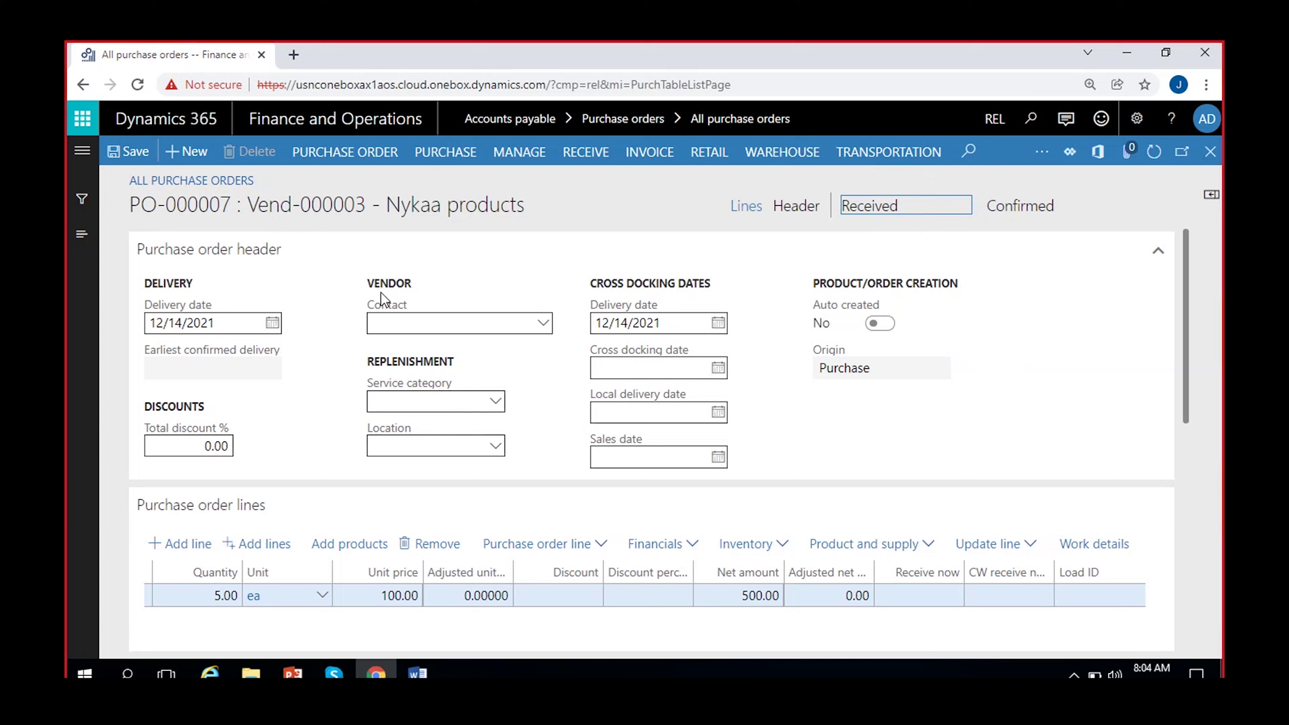
Step: Create another purchase order for vendor Nykaa products, again using warehouse 11
{"action": "left_click", "coordinate": [187, 158]}
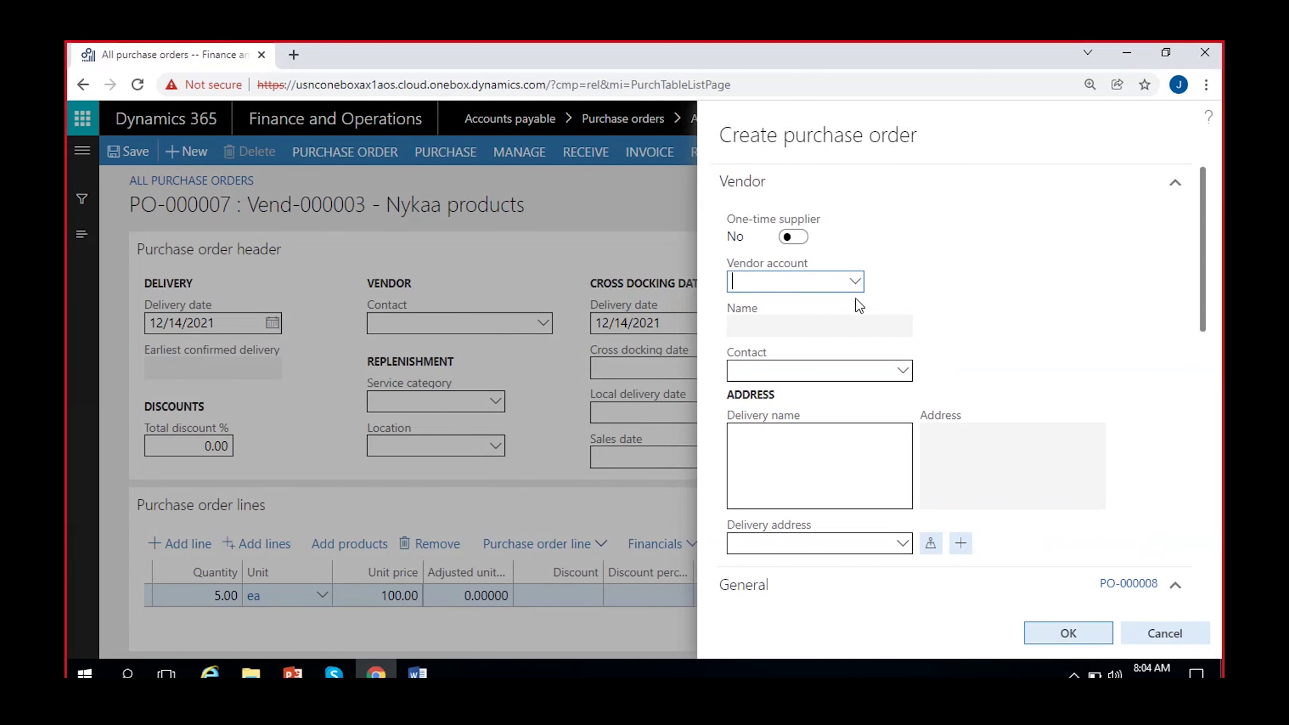
{"action": "left_click", "coordinate": [856, 284]}
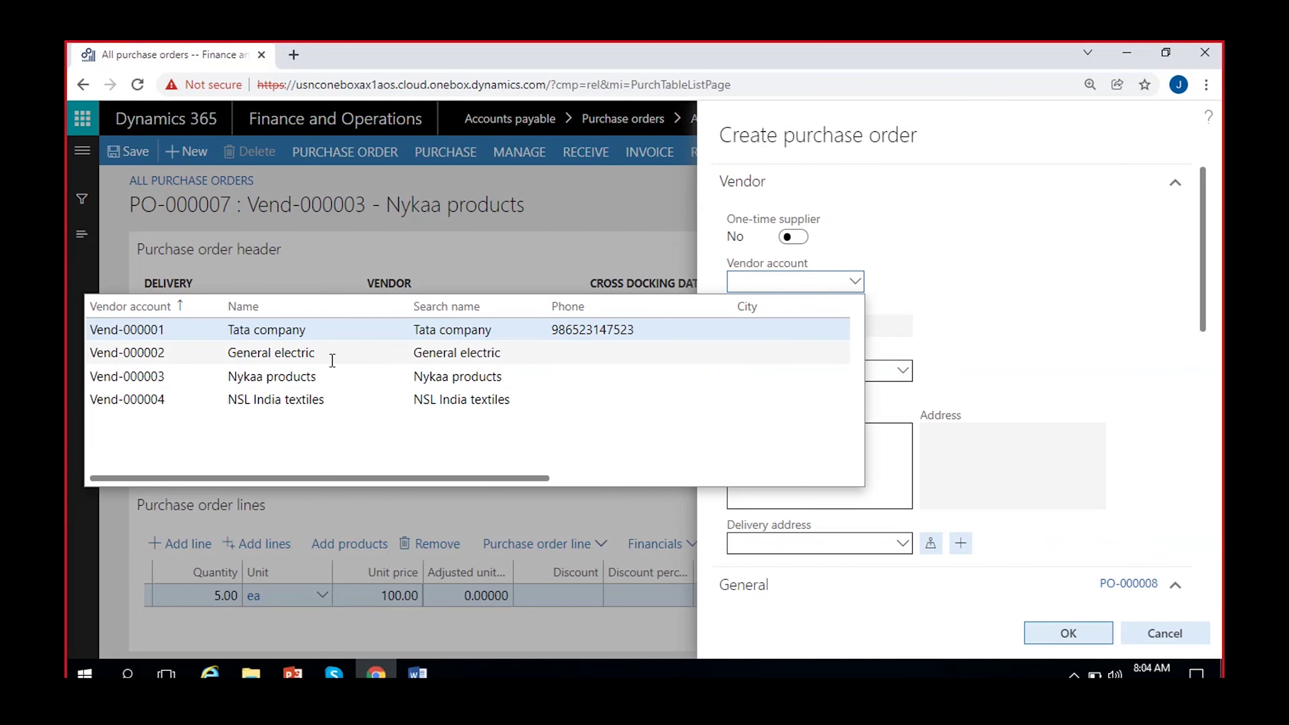
{"action": "left_click", "coordinate": [311, 381]}
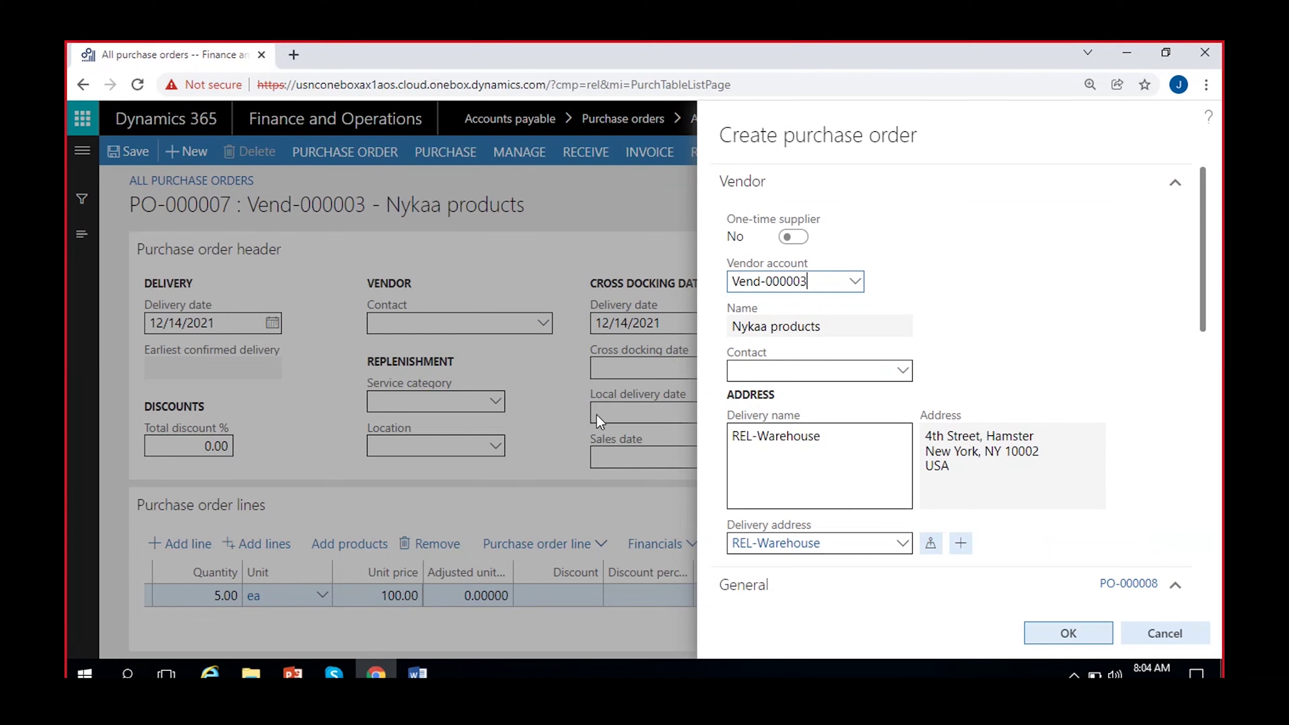
{"action": "scroll", "coordinate": [992, 370], "scroll_direction": "down", "scroll_amount": 5}
{"action": "left_click", "coordinate": [993, 363]}
{"action": "type", "text": "11"}
{"action": "left_click", "coordinate": [993, 320]}
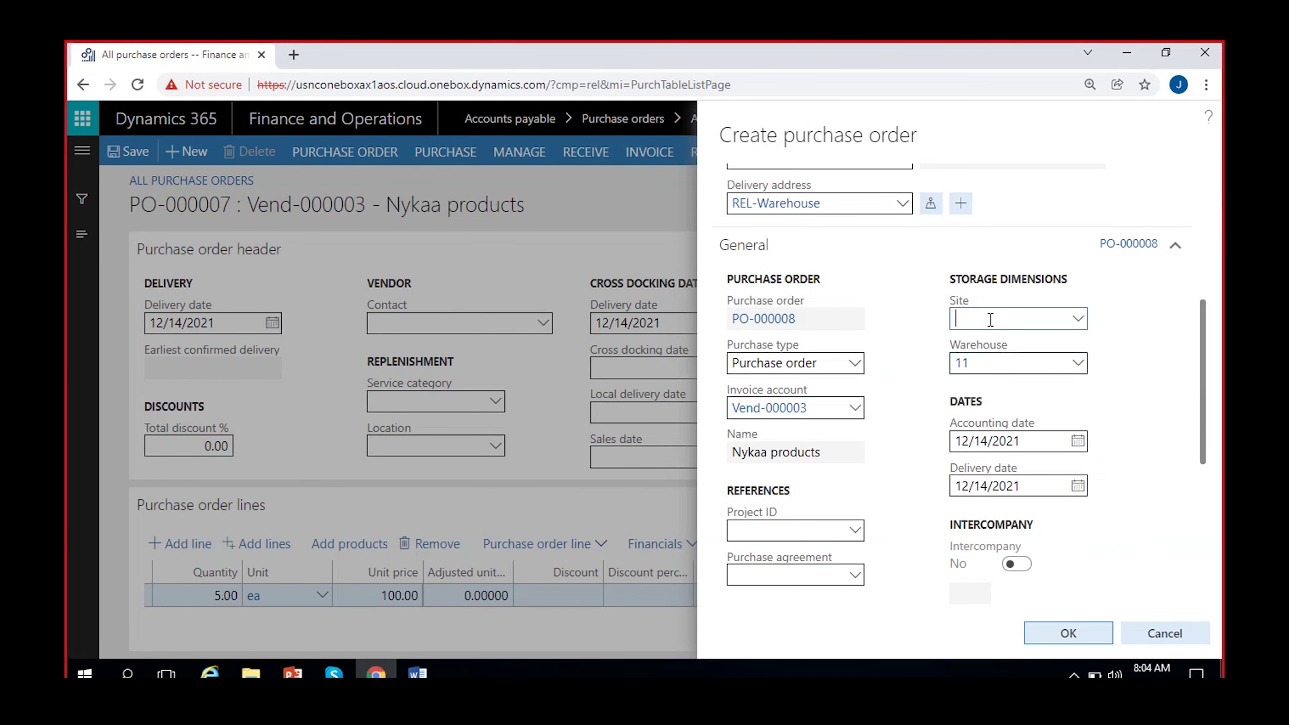
{"action": "scroll", "coordinate": [943, 474], "scroll_direction": "down", "scroll_amount": 3}
{"action": "scroll", "coordinate": [946, 472], "scroll_direction": "down", "scroll_amount": 3}
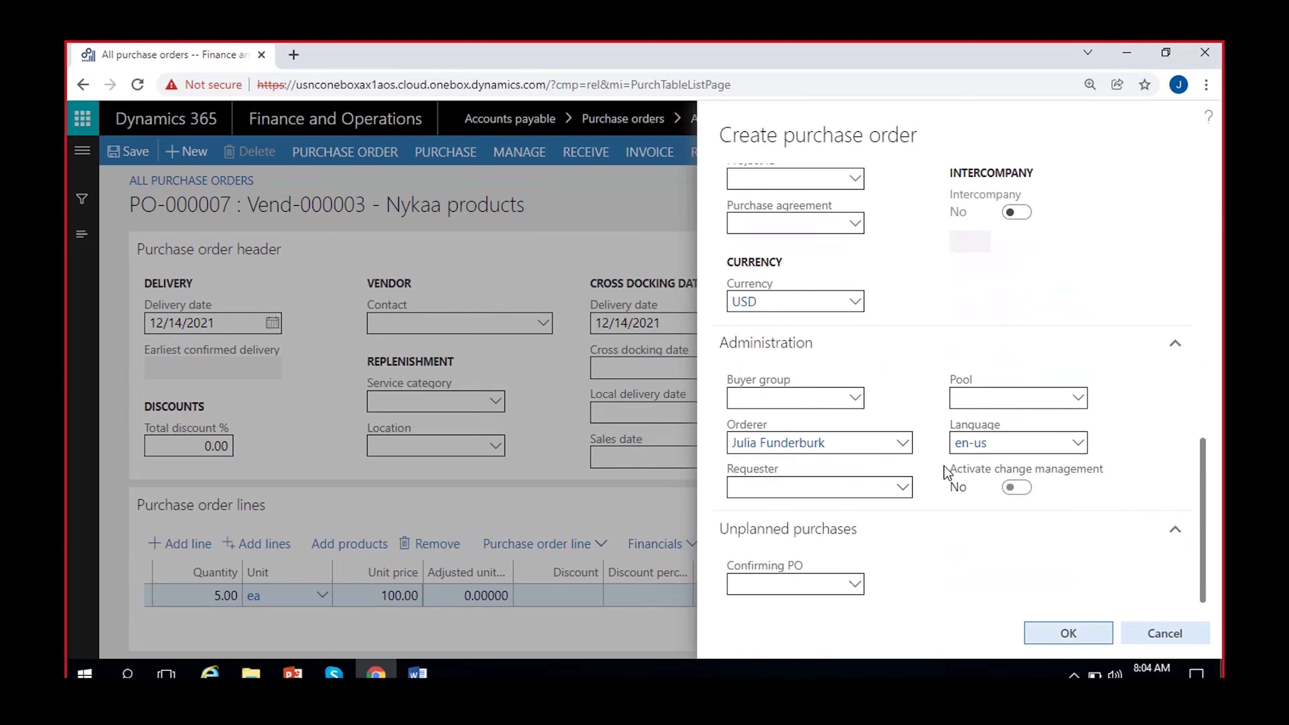
{"action": "scroll", "coordinate": [994, 538], "scroll_direction": "up", "scroll_amount": 5}
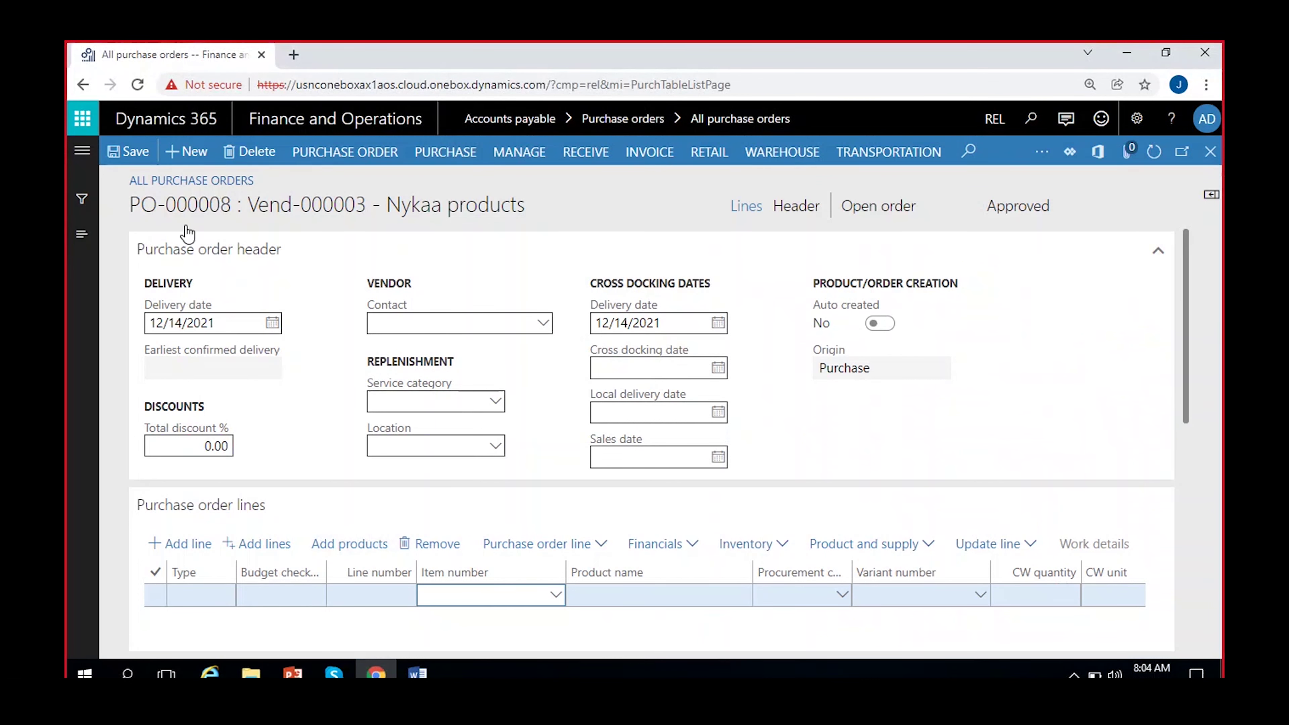
Step: Fill the first order line with item Cycle and set its quantity to 2
{"action": "left_click", "coordinate": [557, 599]}
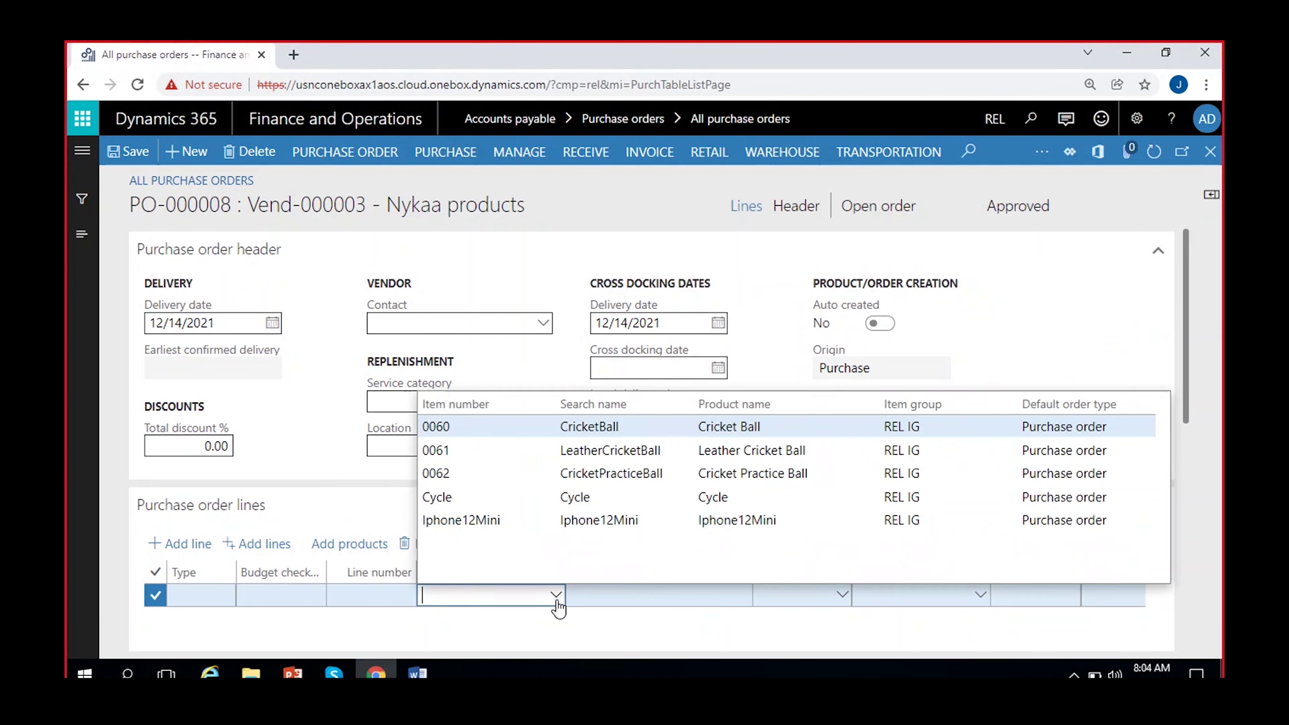
{"action": "left_click", "coordinate": [575, 496]}
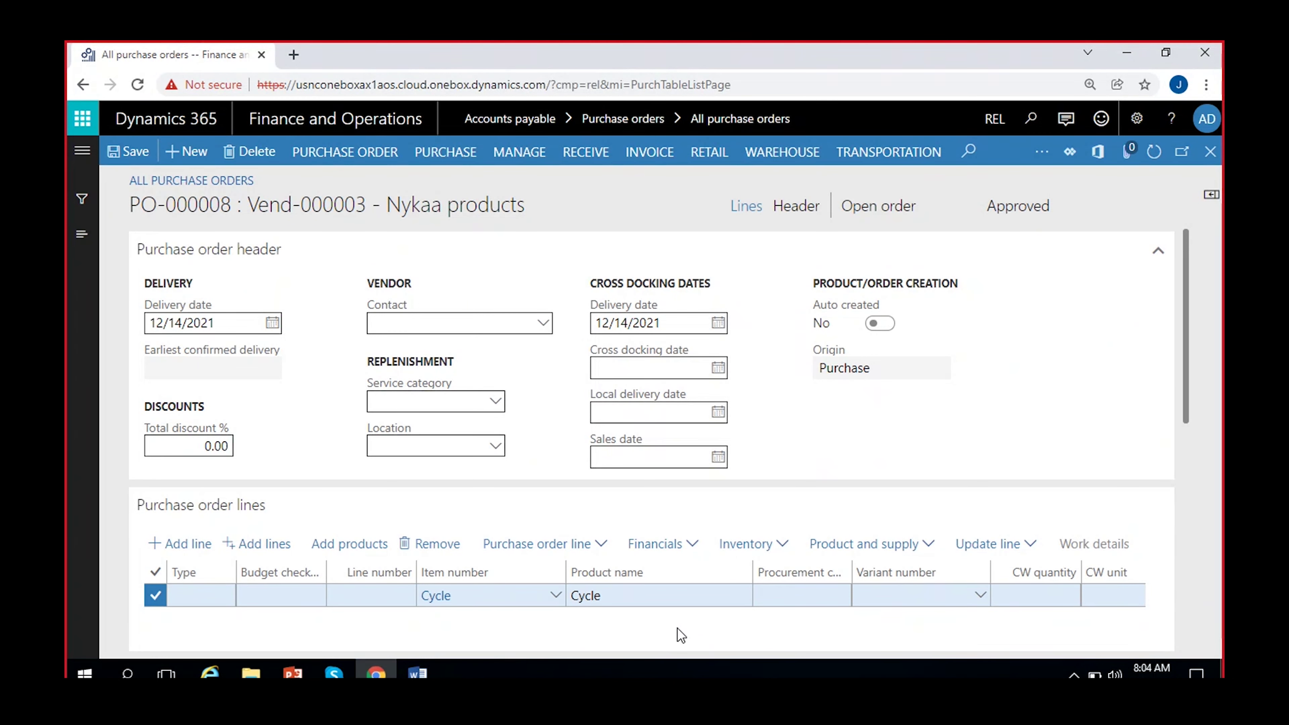
{"action": "scroll", "coordinate": [670, 634], "scroll_direction": "right", "scroll_amount": 5}
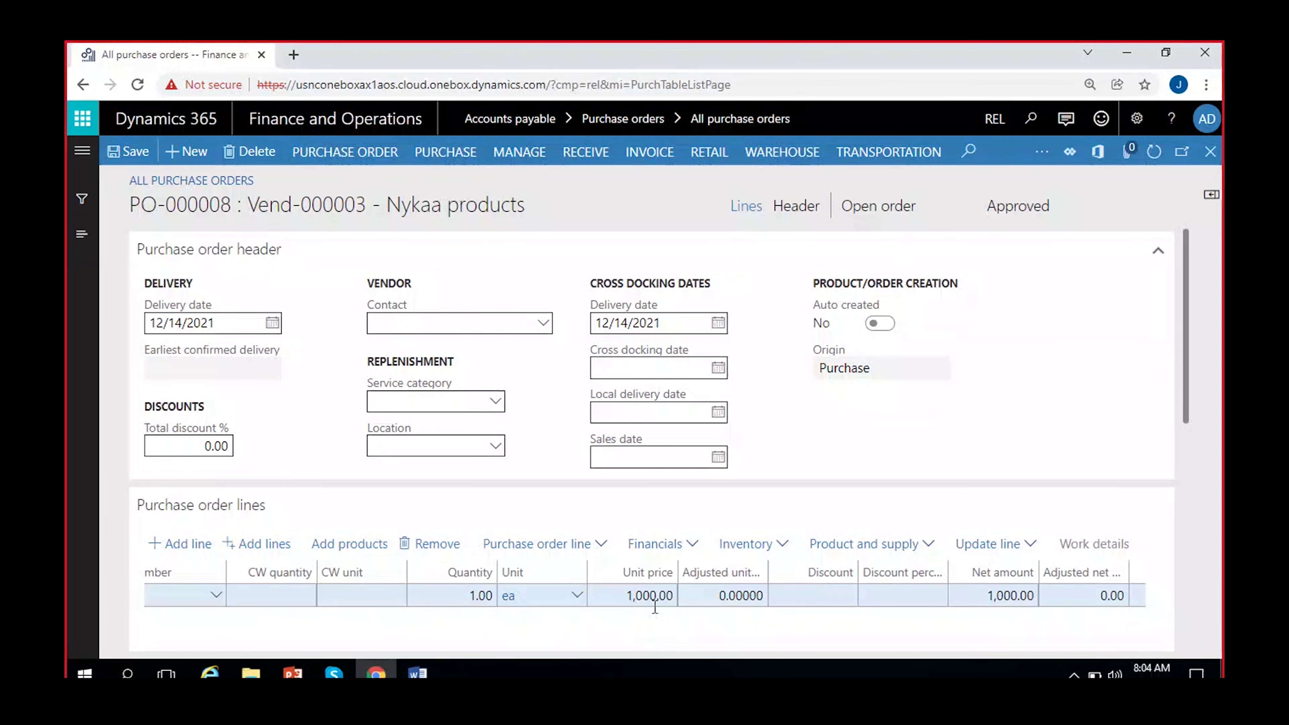
{"action": "left_click", "coordinate": [470, 595]}
{"action": "key", "text": "BackSpace"}
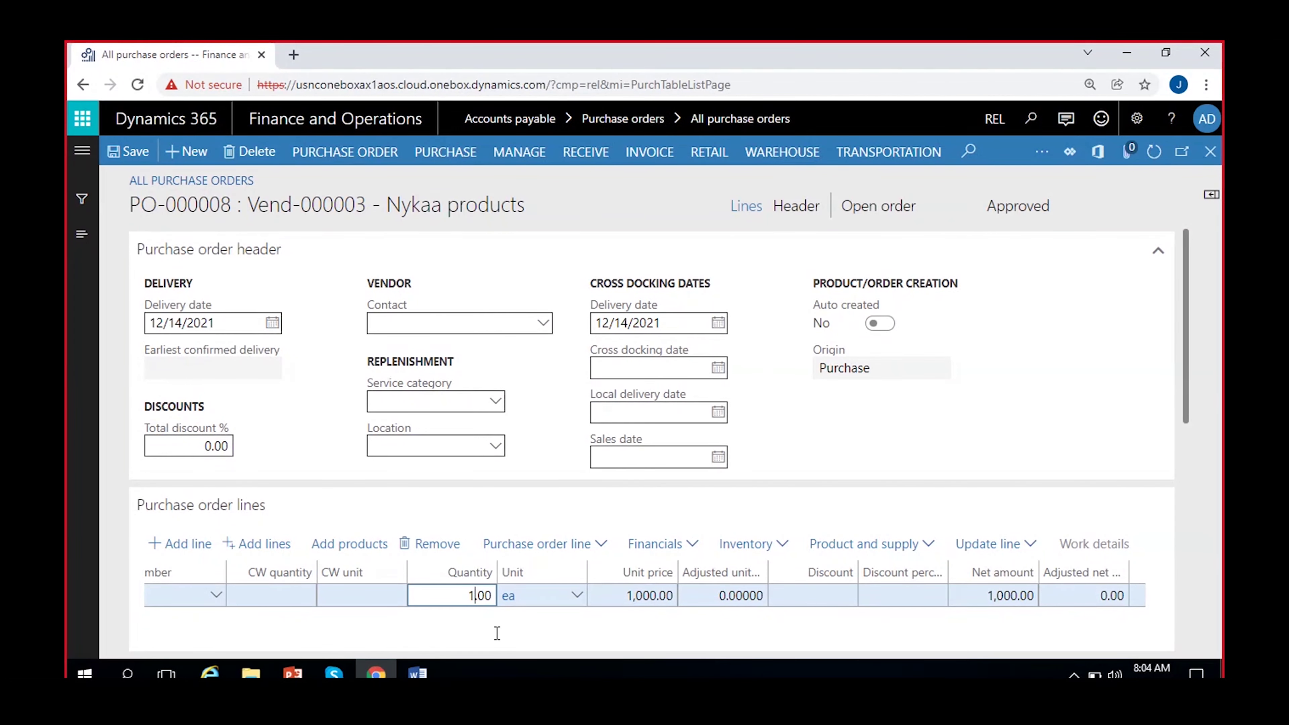
{"action": "type", "text": "2"}
Step: Confirm the Nykaa products purchase order for the Cycle item
{"action": "left_click", "coordinate": [339, 161]}
{"action": "left_click", "coordinate": [434, 164]}
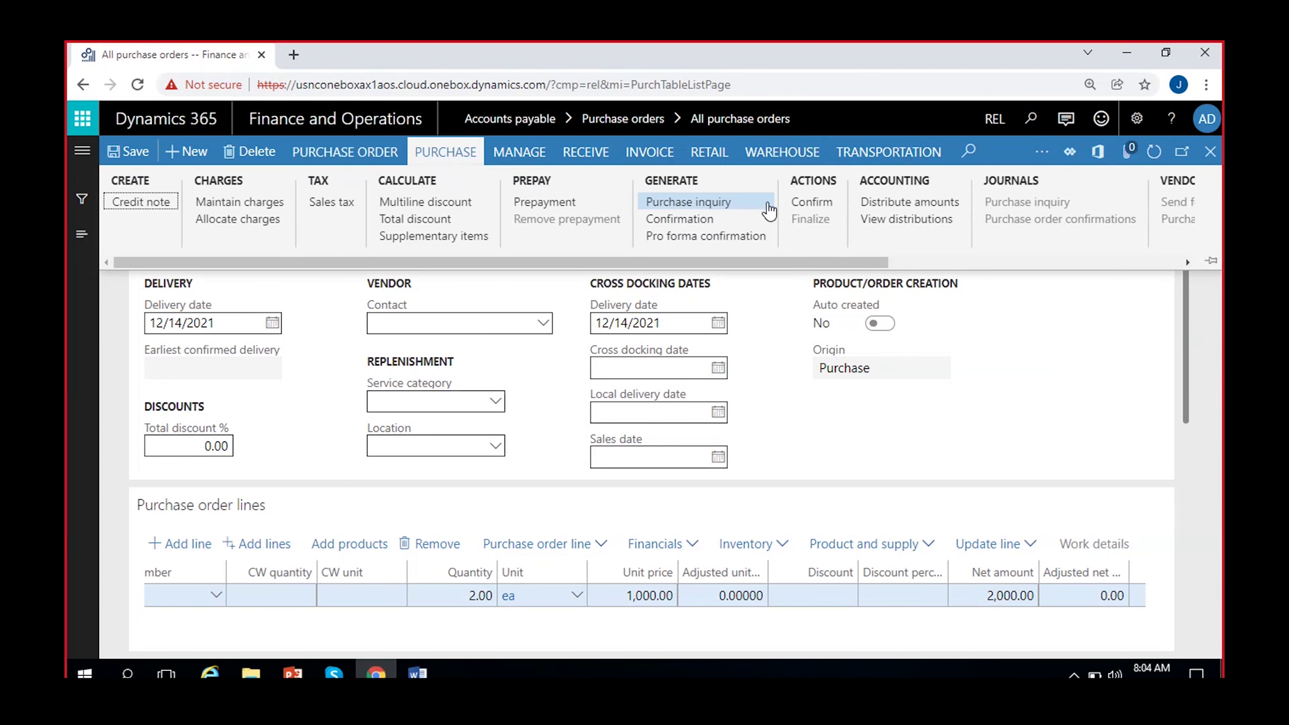
{"action": "left_click", "coordinate": [808, 203]}
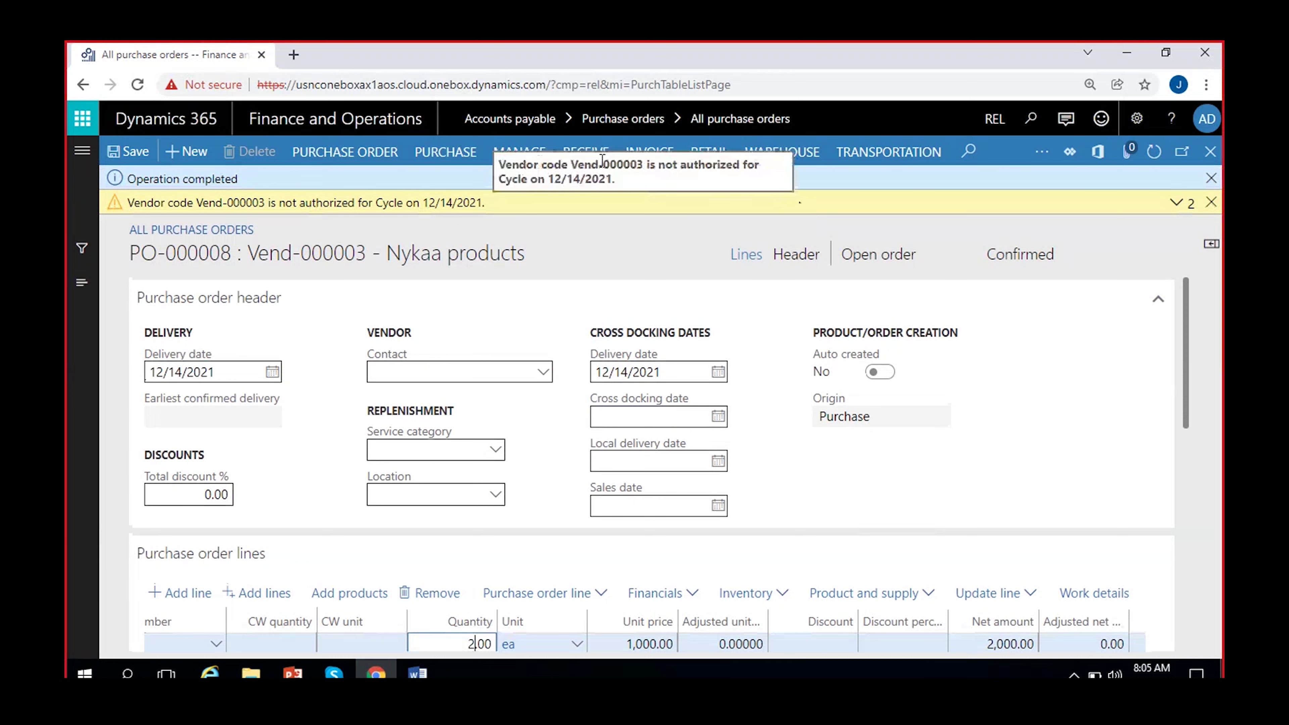
Step: Post the product receipt for the Cycle order's ordered quantity as PRN-0008, reviewing the receipt line before posting
{"action": "left_click", "coordinate": [586, 155]}
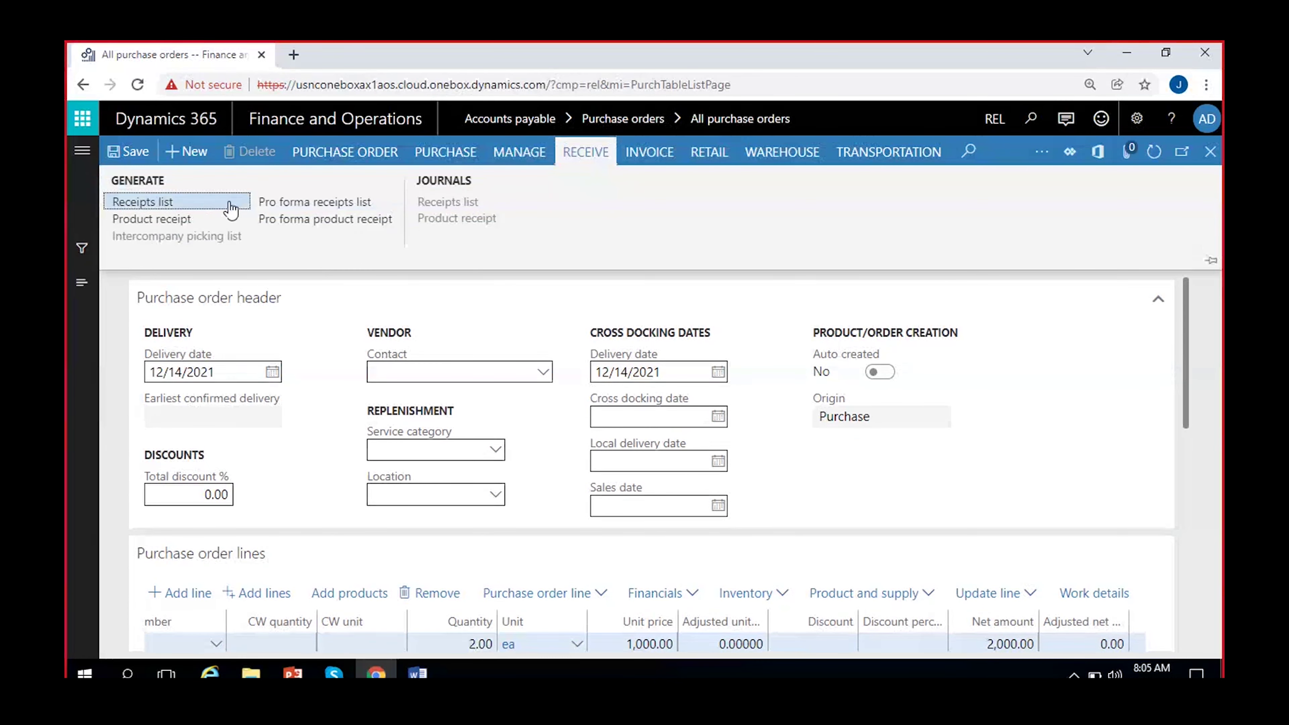
{"action": "left_click", "coordinate": [181, 216]}
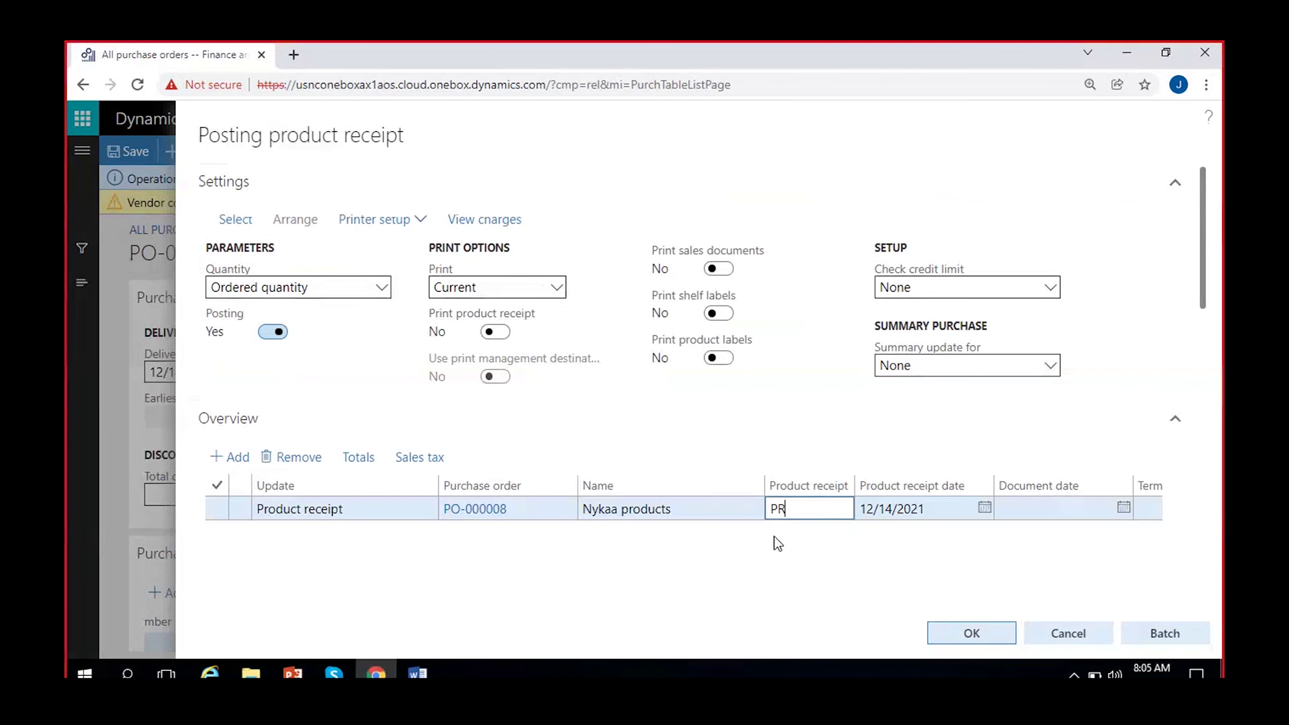
{"action": "type", "text": "-00"}
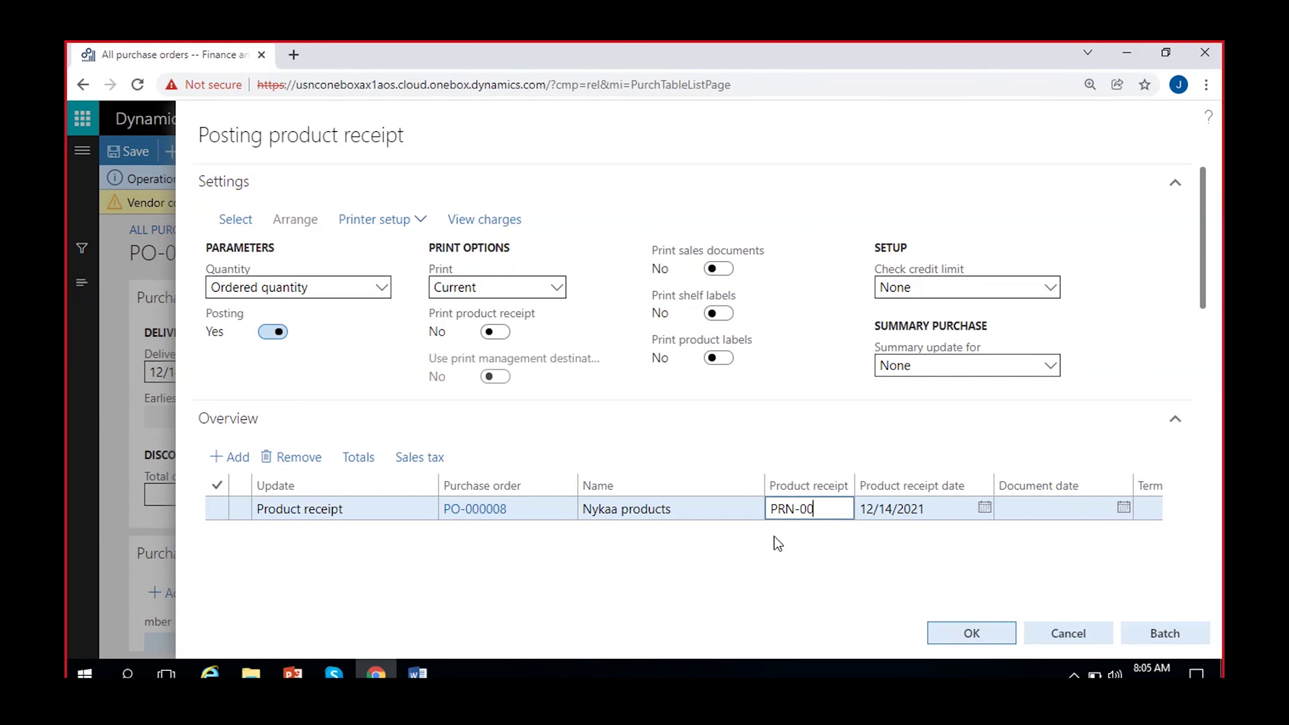
{"action": "type", "text": "08"}
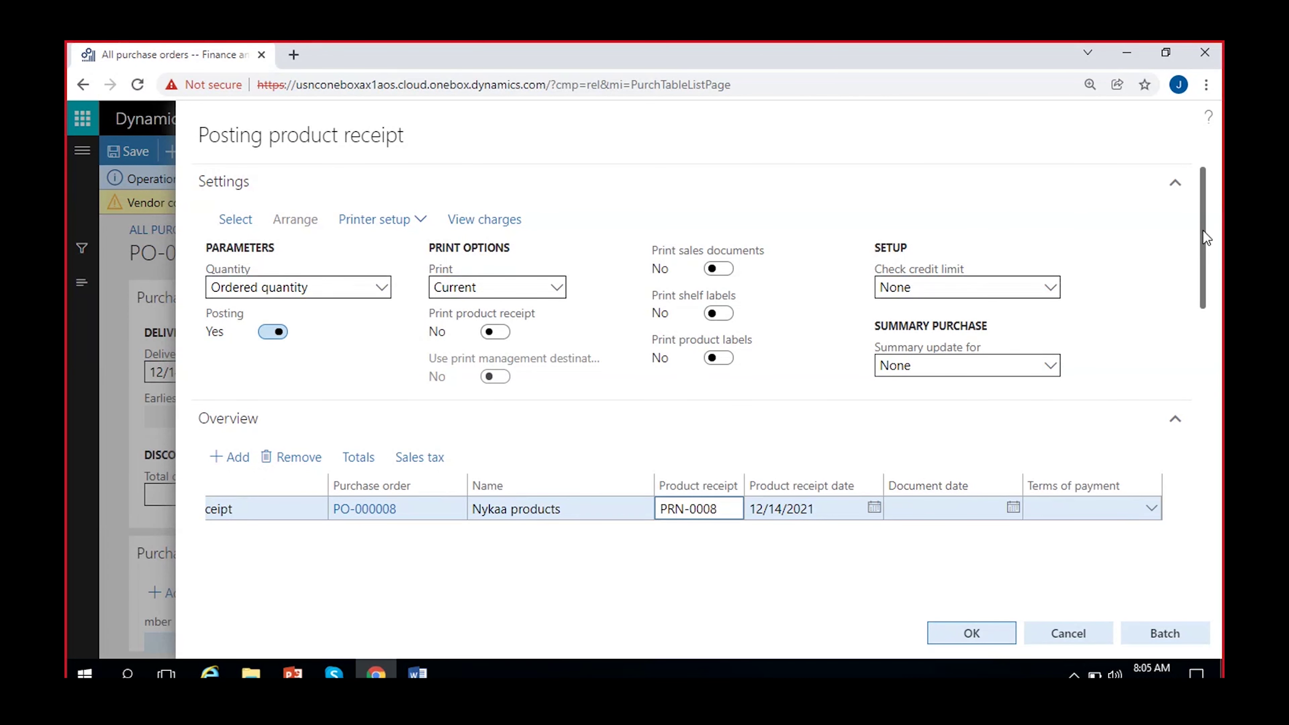
{"action": "left_click_drag", "start_coordinate": [1203, 231], "coordinate": [1195, 431]}
{"action": "scroll", "coordinate": [584, 322], "scroll_direction": "right", "scroll_amount": 5}
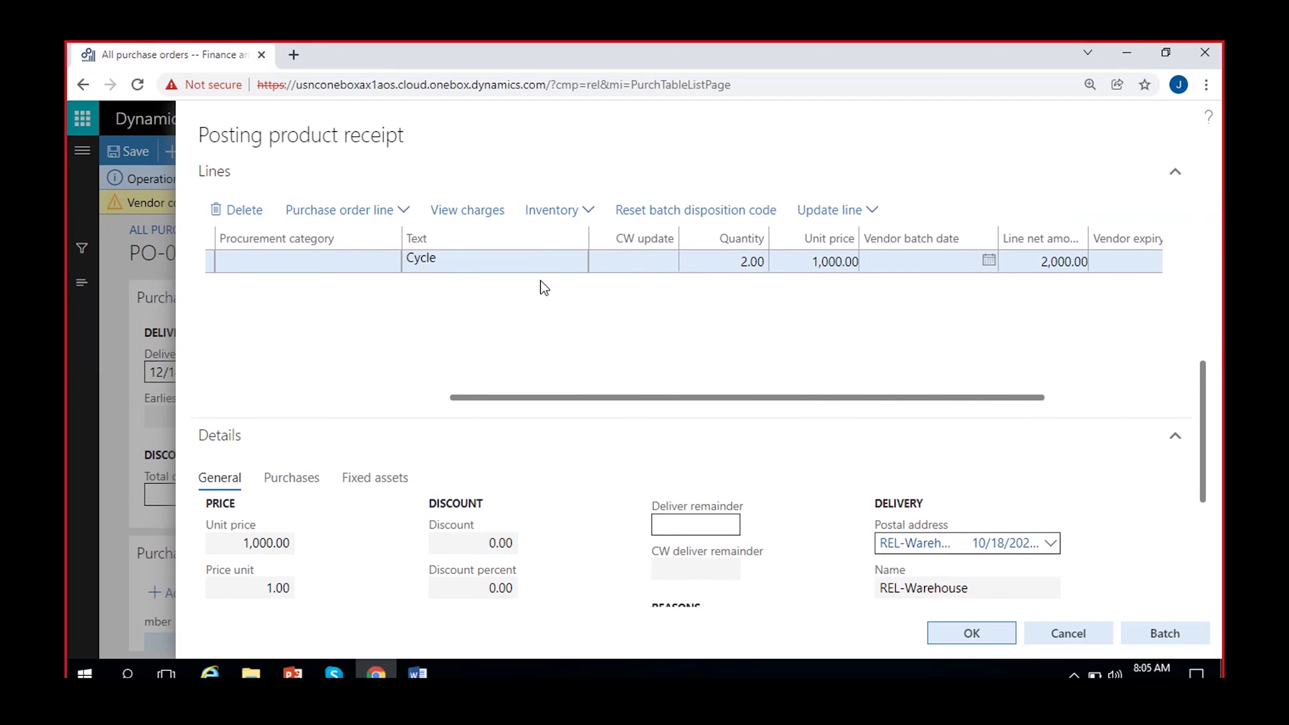
{"action": "scroll", "coordinate": [873, 310], "scroll_direction": "right", "scroll_amount": 3}
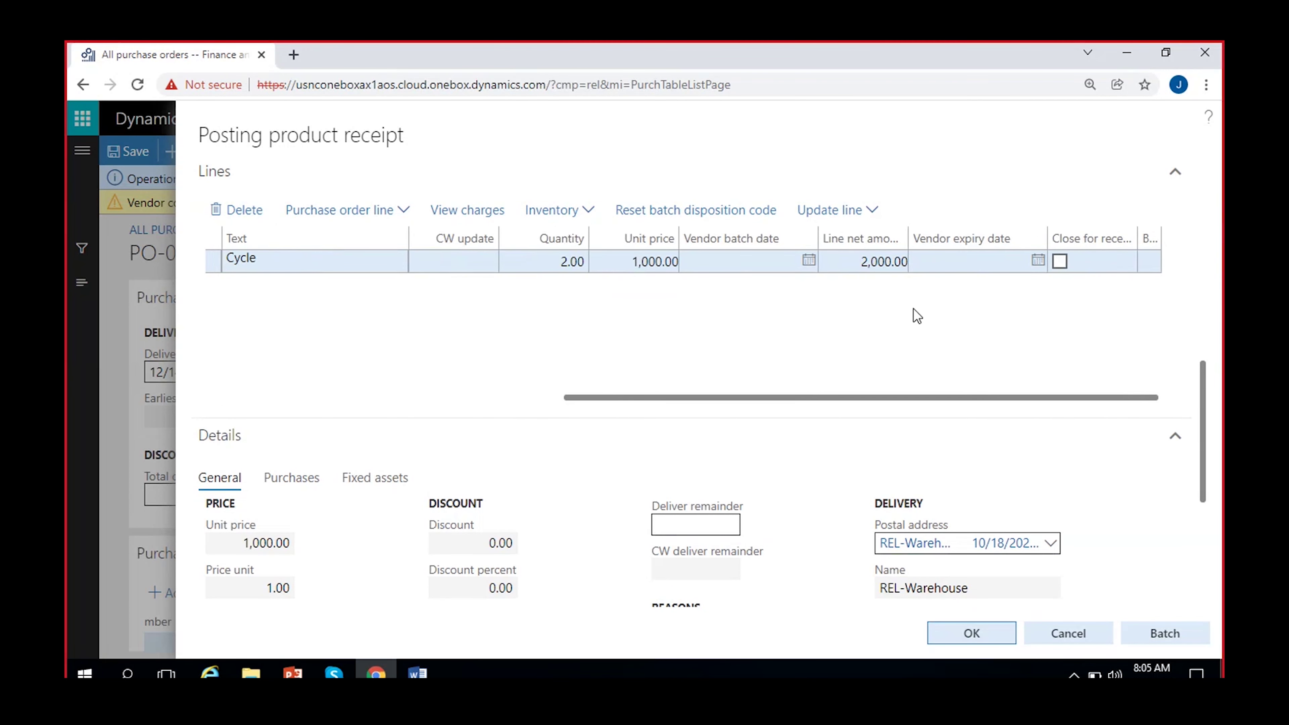
{"action": "left_click", "coordinate": [975, 633]}
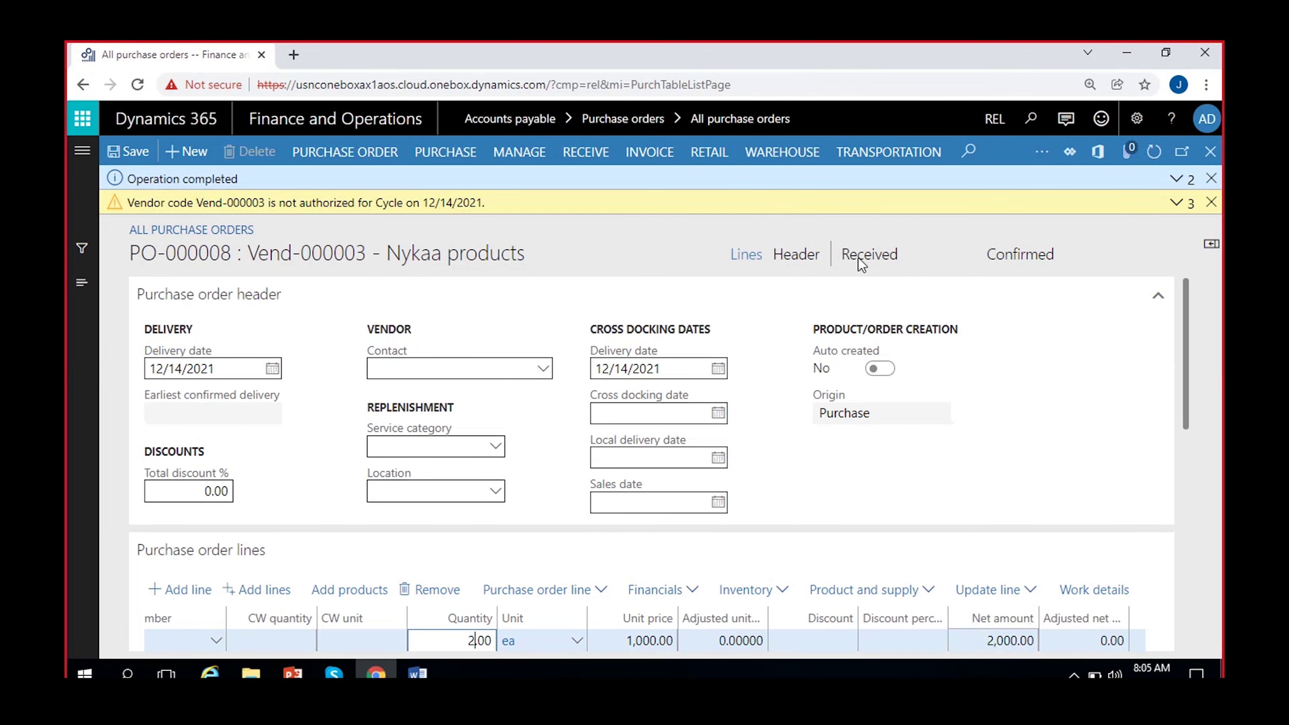
Step: Check the order's status, dismiss the notifications and return to the list of all purchase orders to review it
{"action": "left_click", "coordinate": [858, 257]}
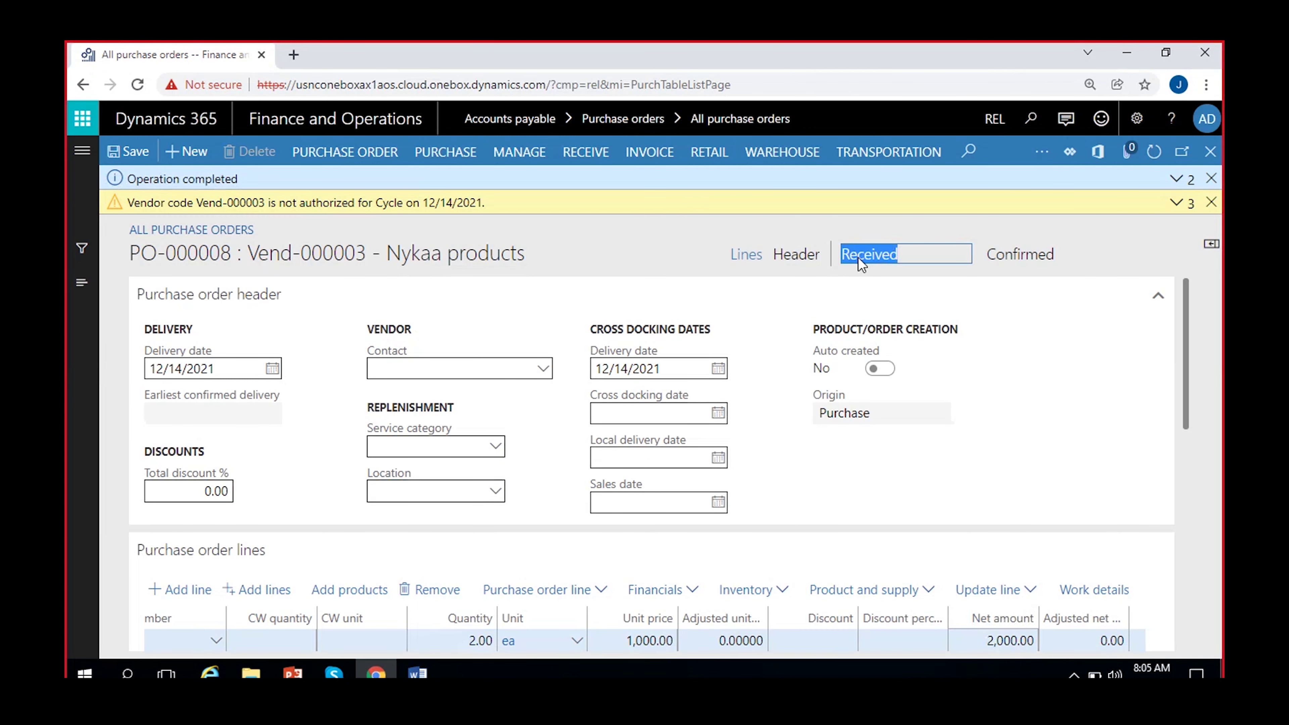
{"action": "left_click", "coordinate": [1211, 203]}
{"action": "left_click", "coordinate": [1211, 178]}
{"action": "left_click", "coordinate": [1210, 152]}
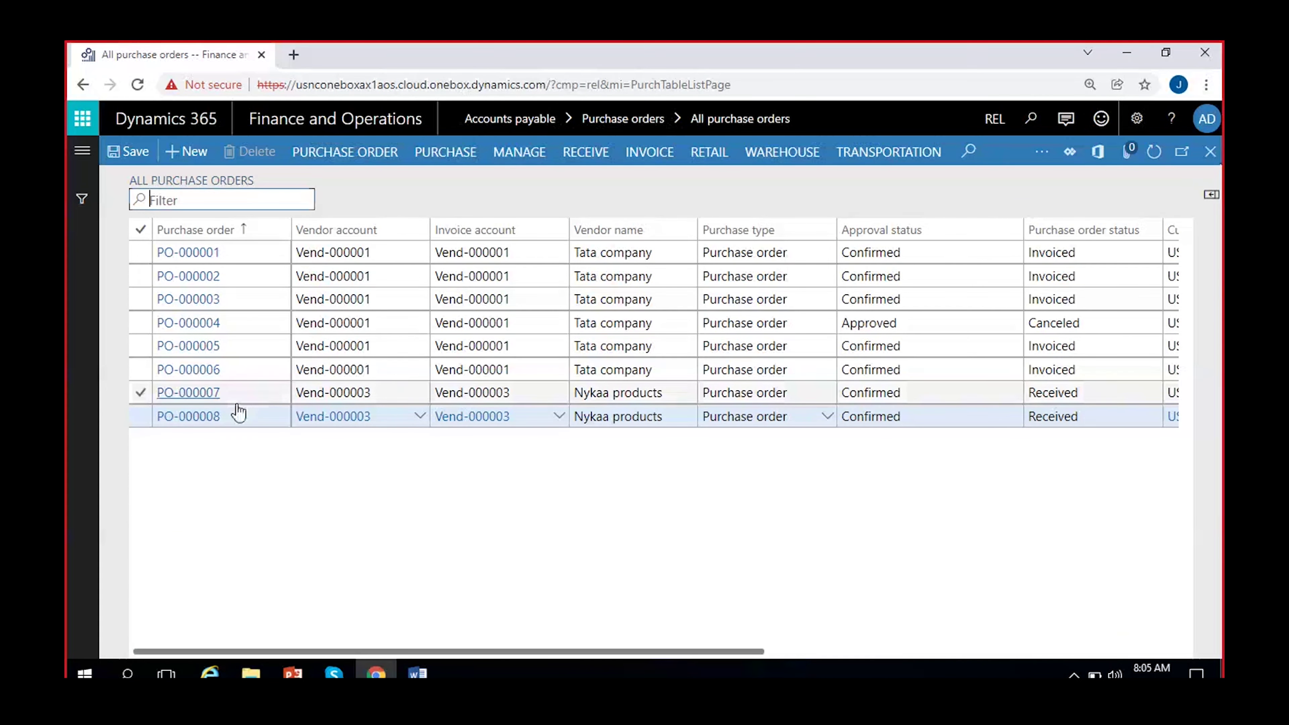
{"action": "scroll", "coordinate": [918, 537], "scroll_direction": "right", "scroll_amount": 3}
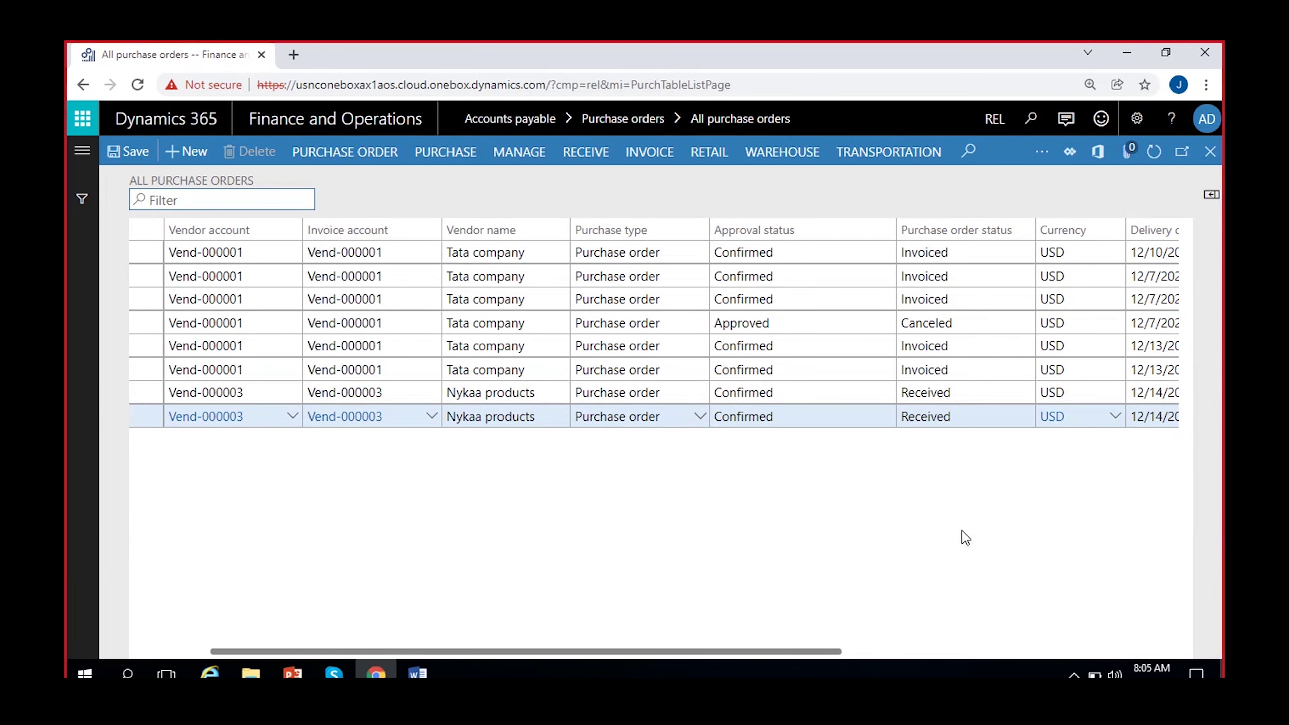
{"action": "scroll", "coordinate": [962, 530], "scroll_direction": "right", "scroll_amount": 3}
{"action": "scroll", "coordinate": [877, 609], "scroll_direction": "left", "scroll_amount": 3}
{"action": "scroll", "coordinate": [798, 569], "scroll_direction": "left", "scroll_amount": 2}
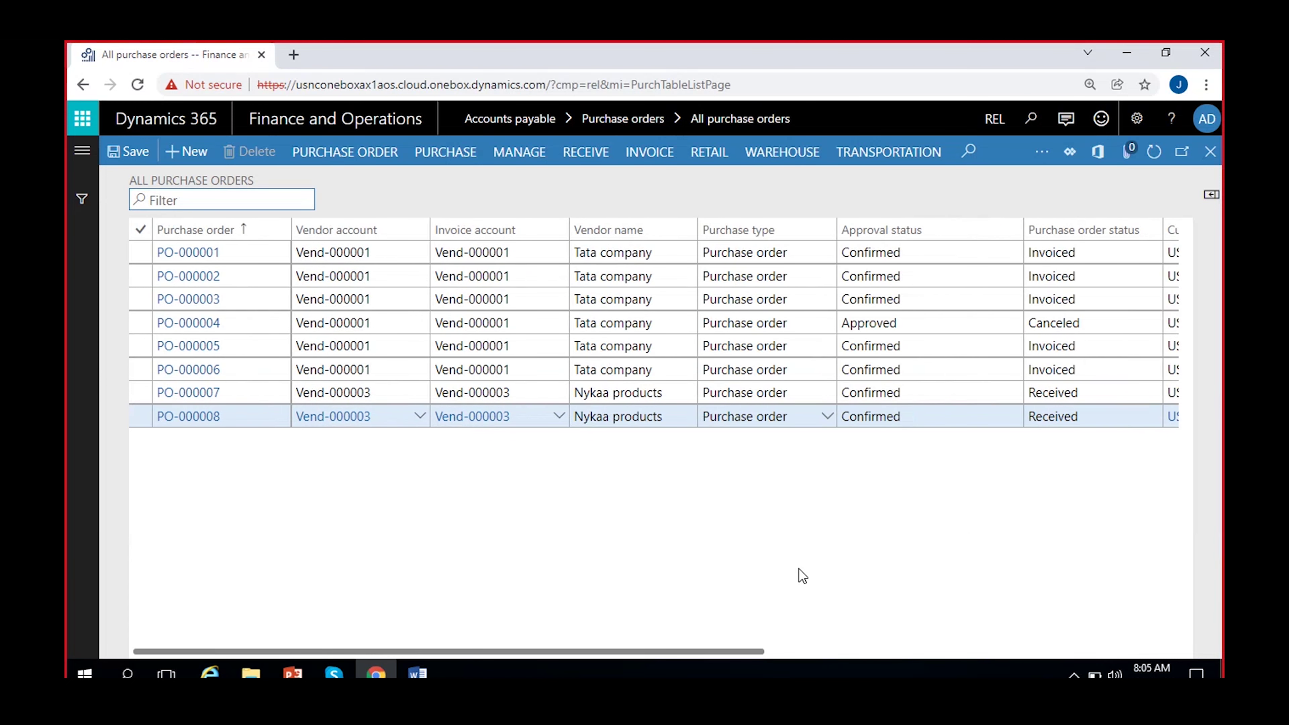
Step: Create a new vendor invoice from the Accounts payable pending vendor invoices, with Nykaa products as the invoice account
{"action": "left_click", "coordinate": [81, 151]}
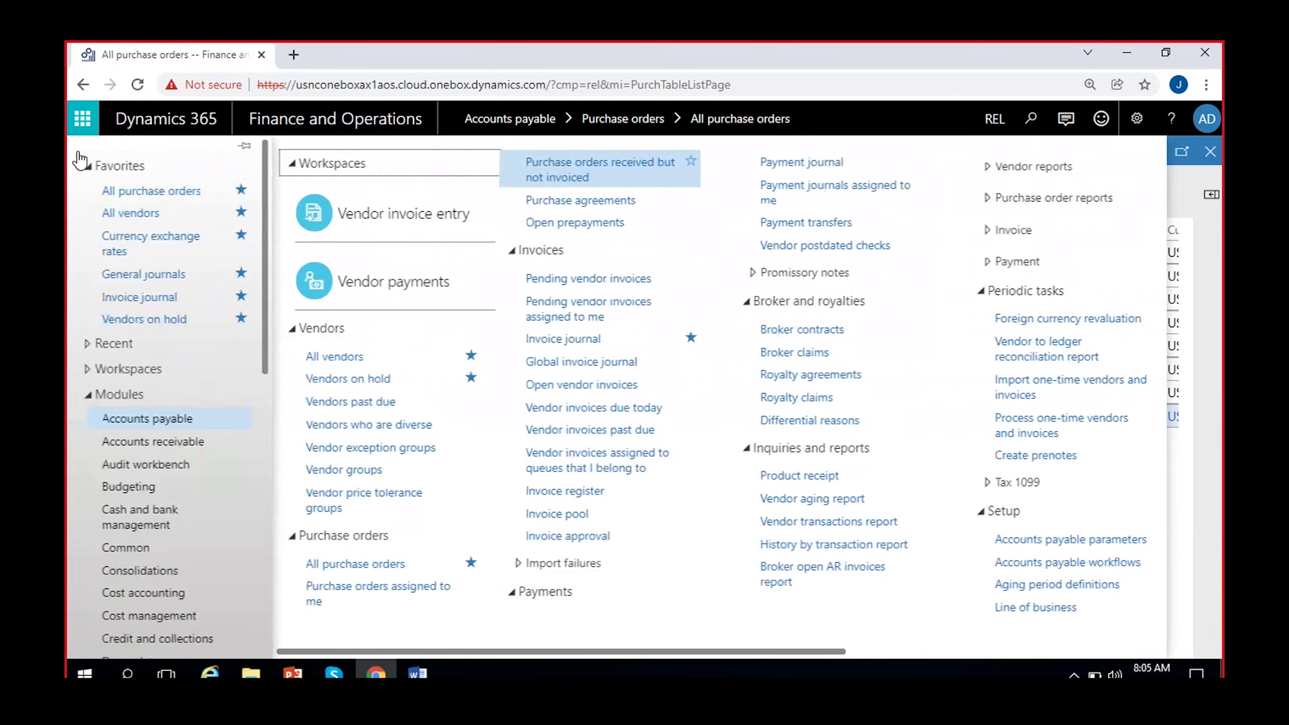
{"action": "left_click", "coordinate": [582, 279]}
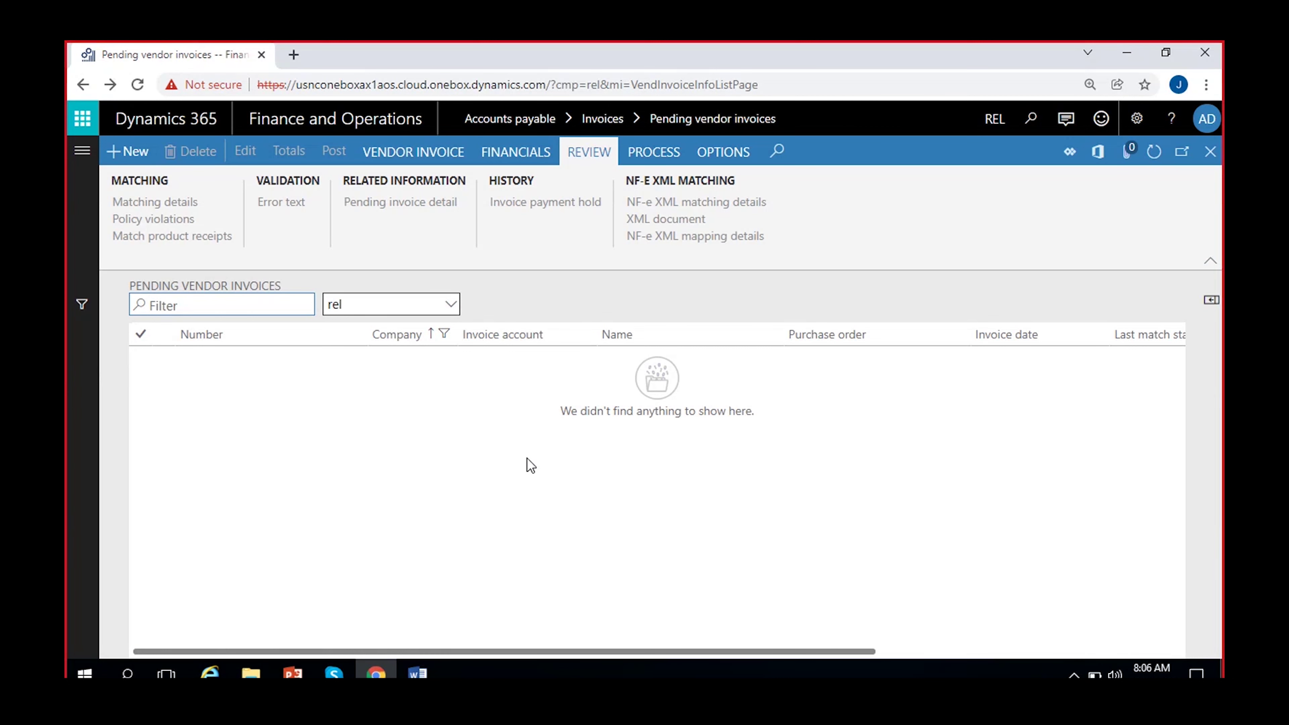
{"action": "left_click", "coordinate": [139, 155]}
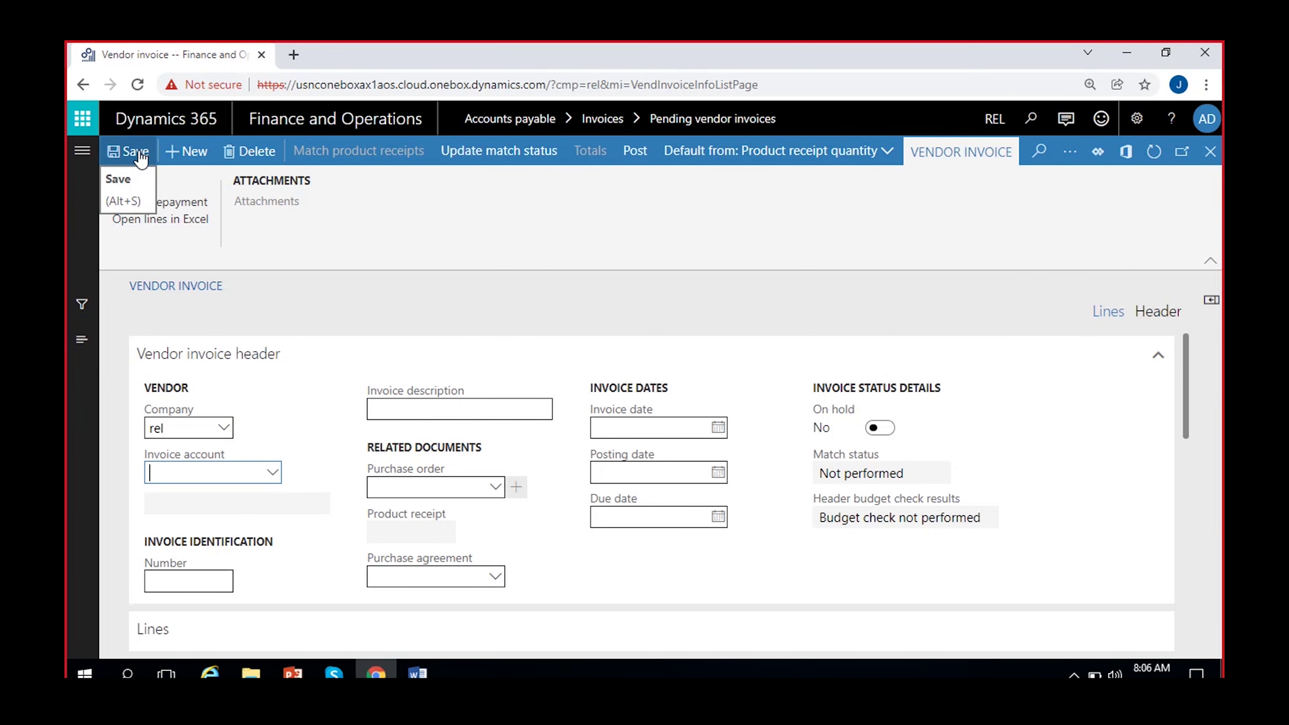
{"action": "left_click", "coordinate": [333, 426]}
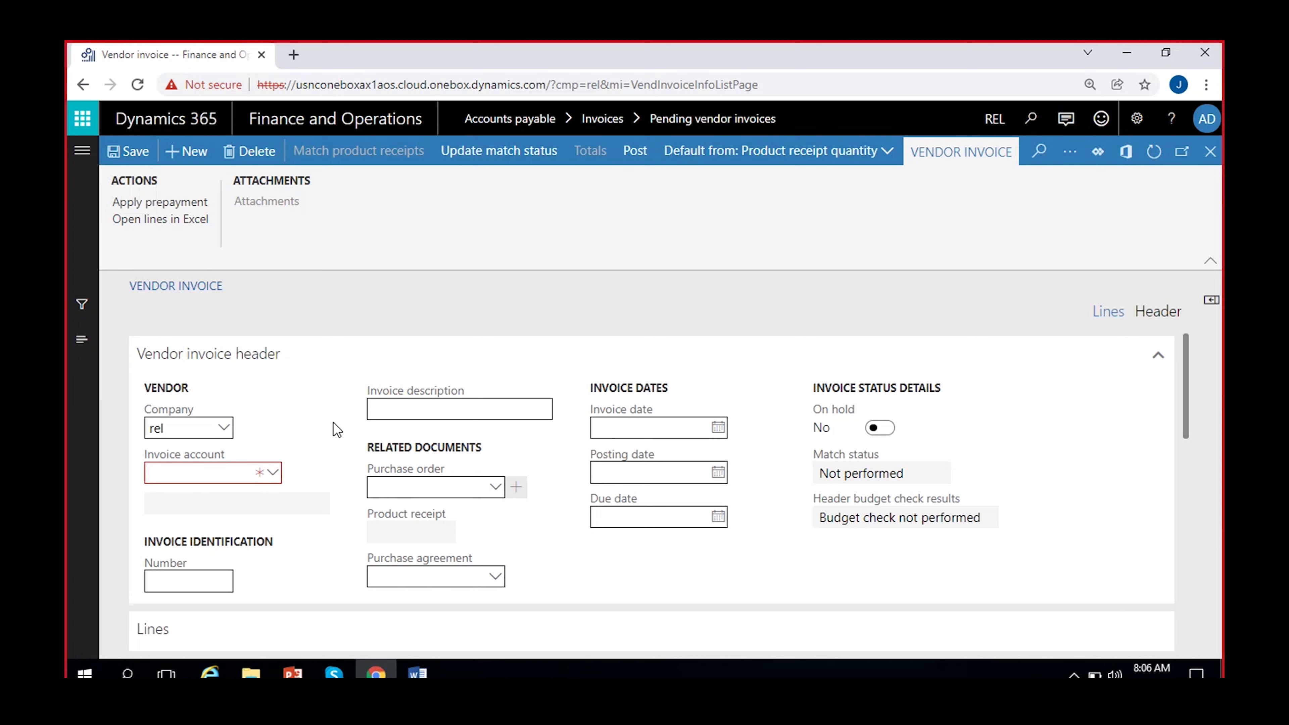
{"action": "left_click", "coordinate": [274, 473]}
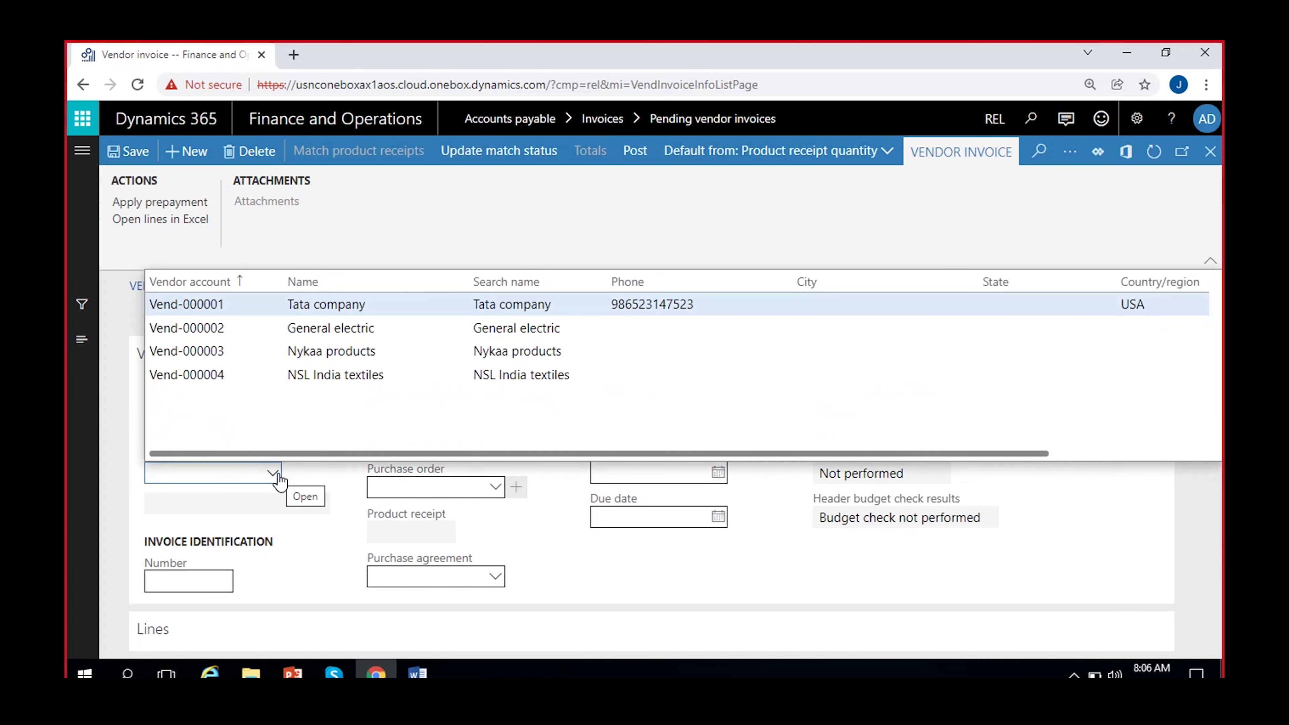
{"action": "left_click", "coordinate": [381, 352]}
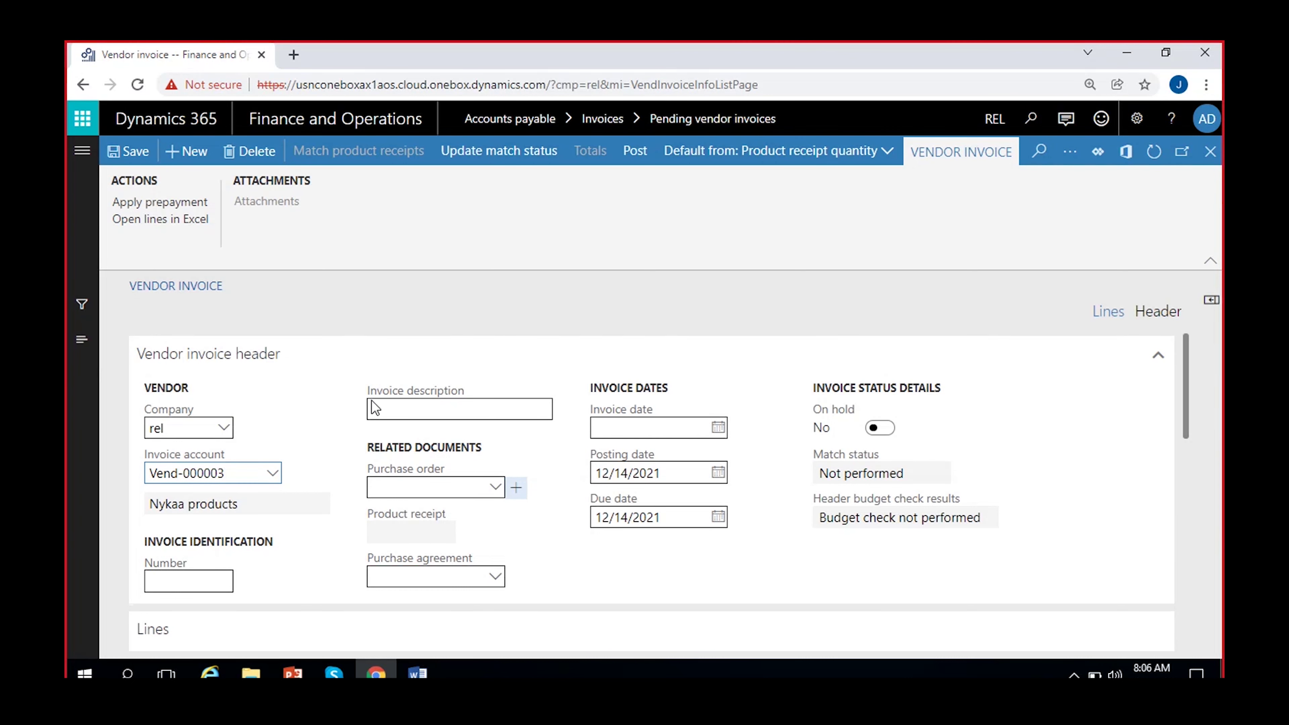
Step: Set the invoice number to 123 and link the earlier of the two Nykaa products purchase orders
{"action": "left_click", "coordinate": [196, 580]}
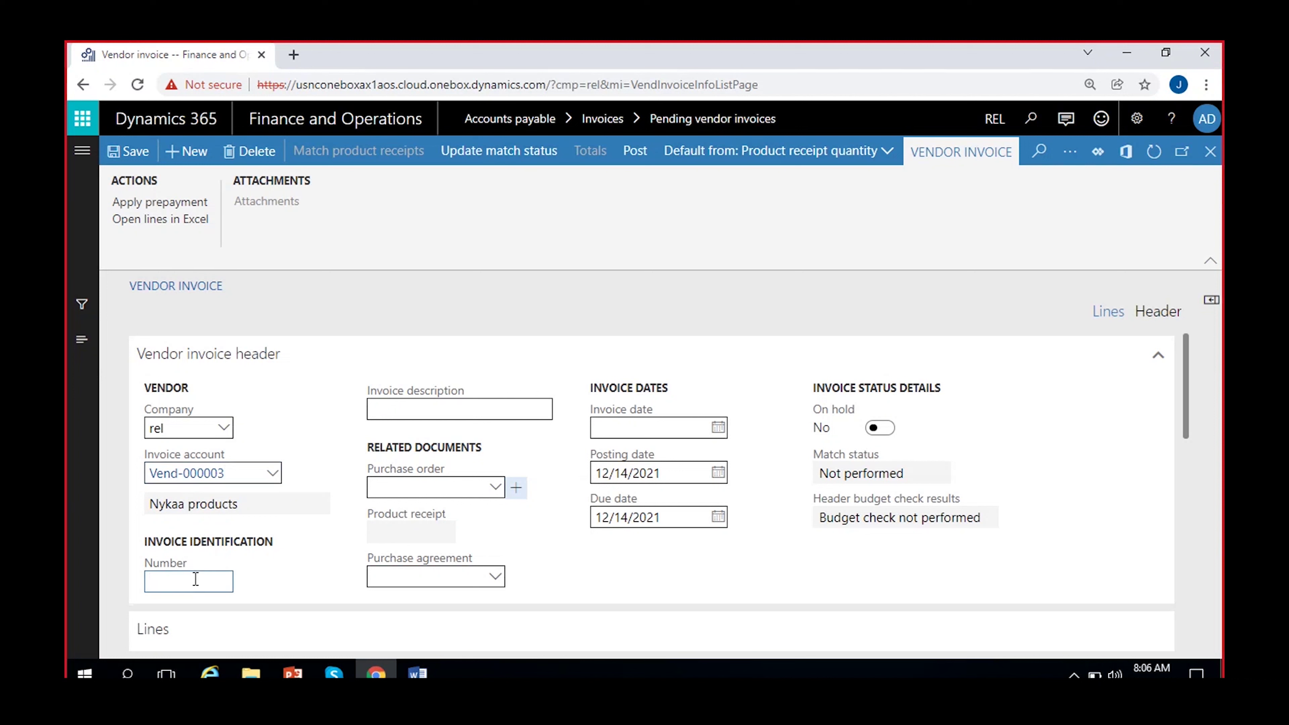
{"action": "type", "text": "123"}
{"action": "key", "text": "shift+Tab"}
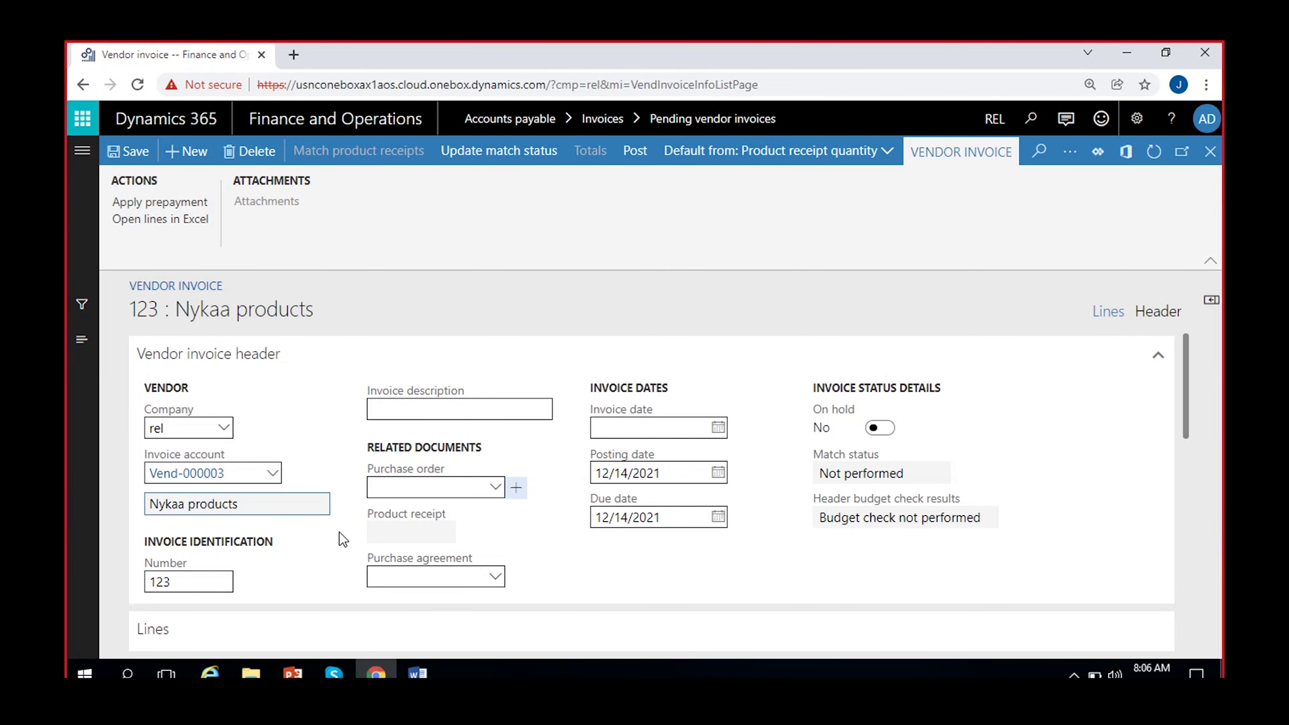
{"action": "left_click", "coordinate": [491, 489]}
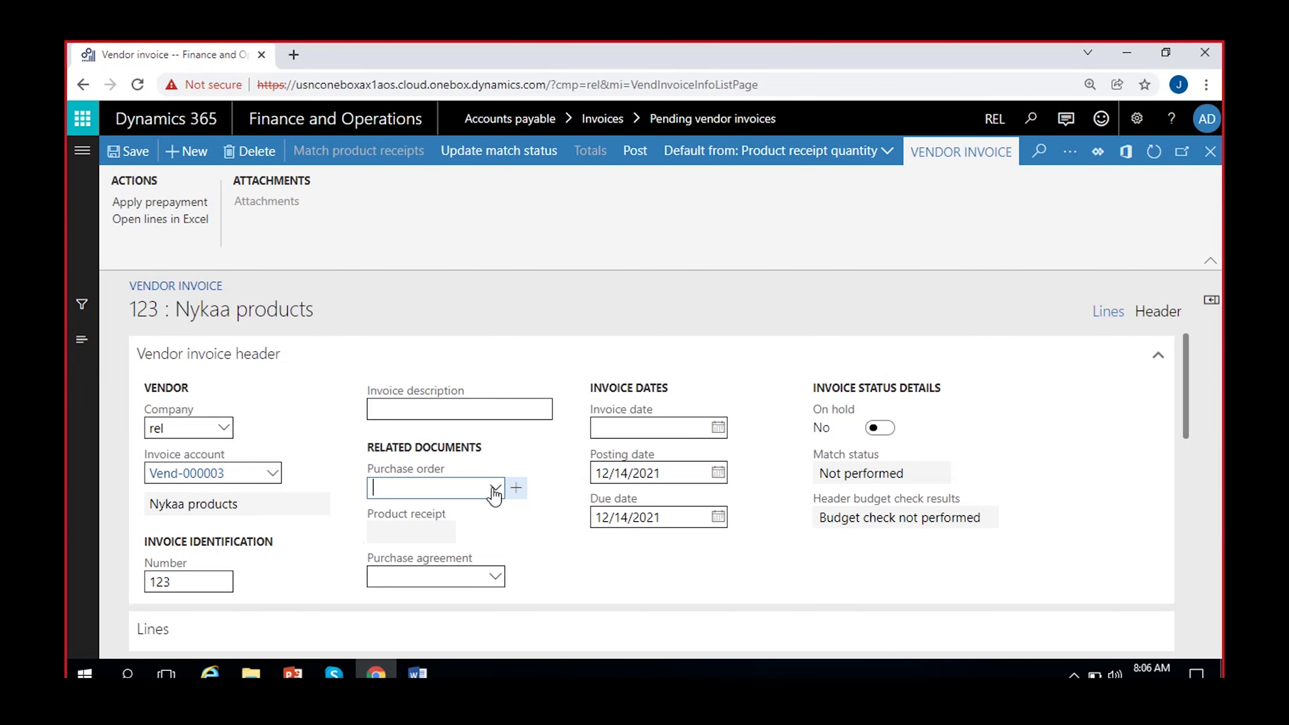
{"action": "left_click", "coordinate": [494, 488]}
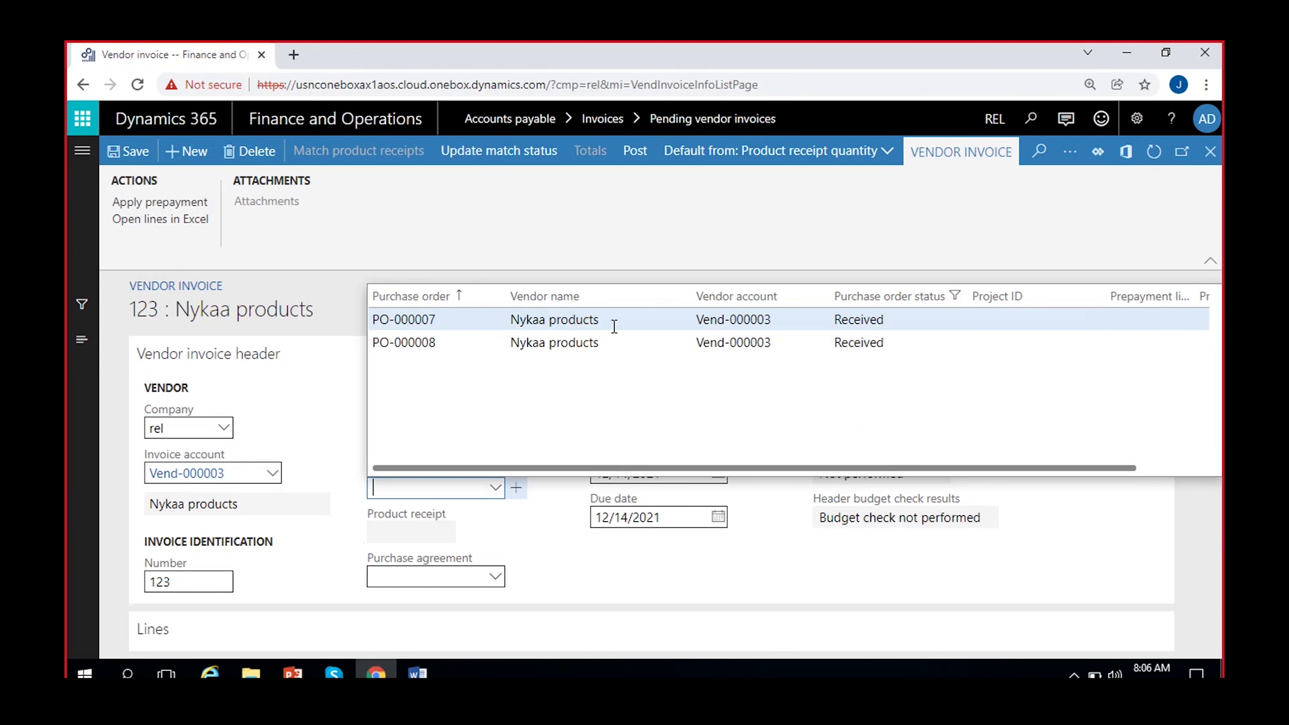
{"action": "left_click", "coordinate": [640, 331]}
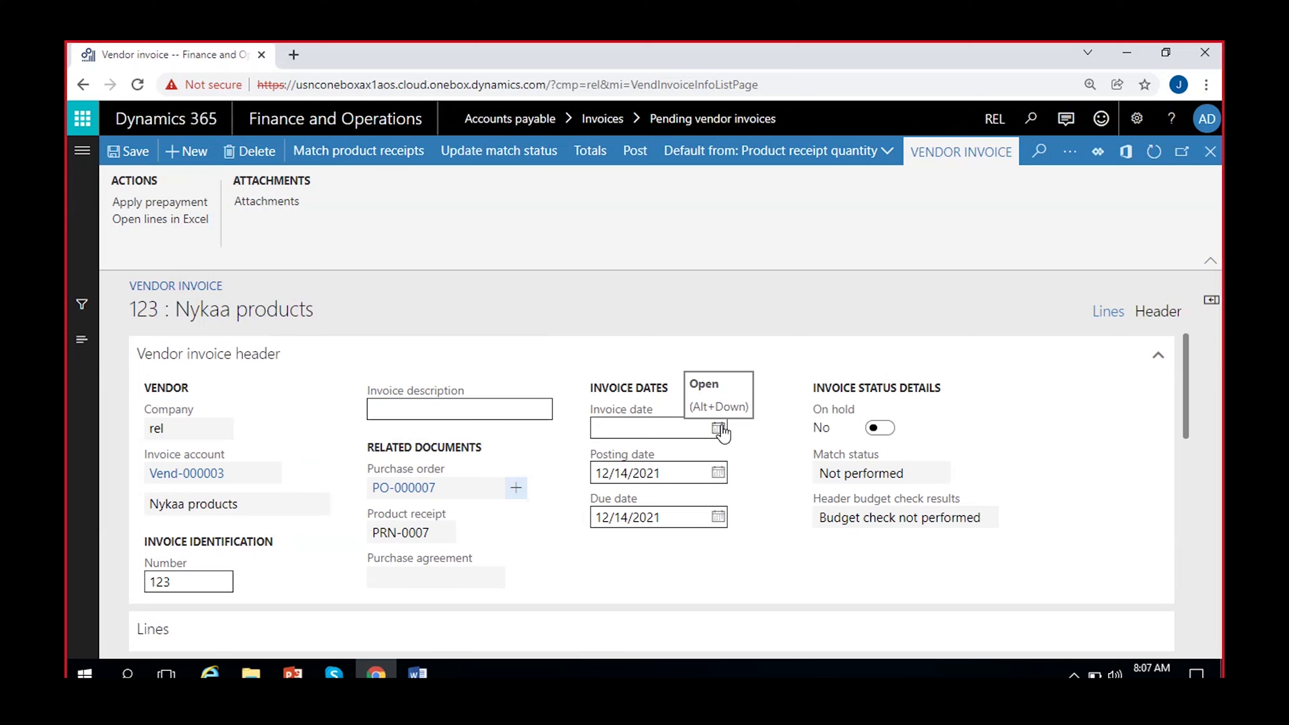
Step: Review the vendor invoice line's item, quantity, price, matching results and linked purchase order and product receipt
{"action": "scroll", "coordinate": [766, 459], "scroll_direction": "down", "scroll_amount": 5}
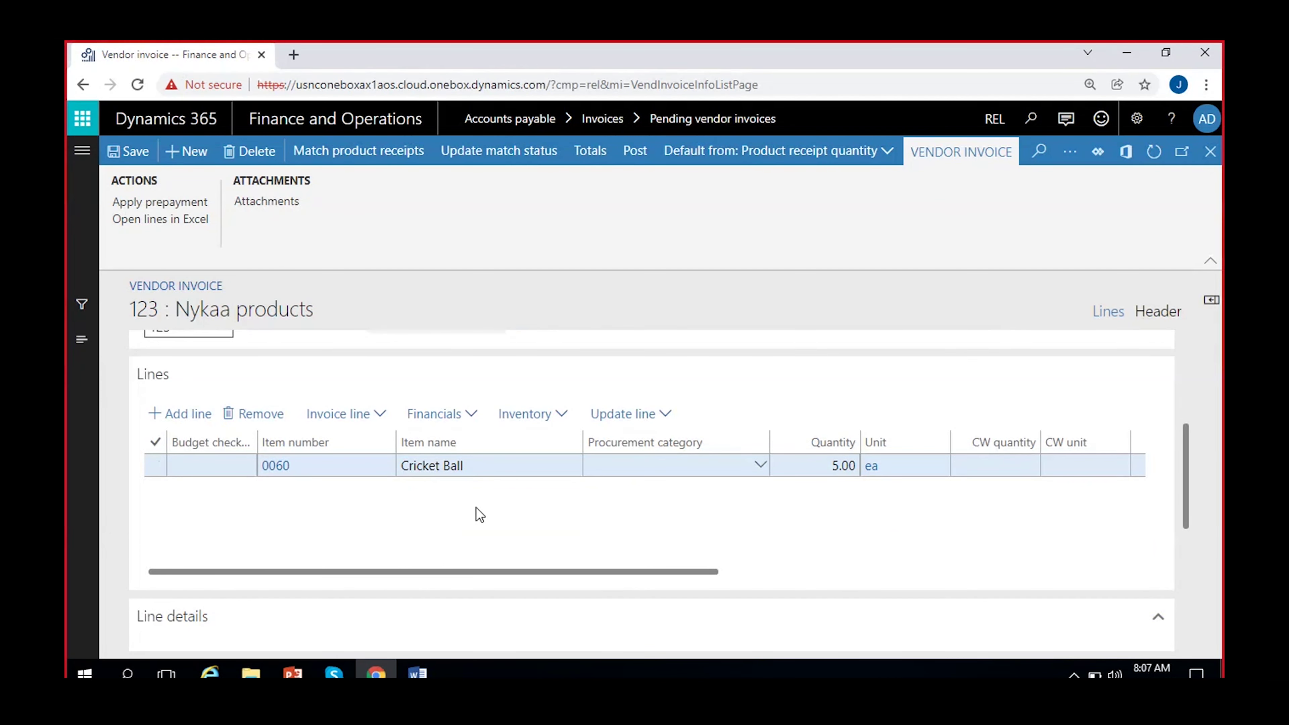
{"action": "scroll", "coordinate": [578, 513], "scroll_direction": "right", "scroll_amount": 5}
{"action": "scroll", "coordinate": [578, 512], "scroll_direction": "left", "scroll_amount": 5}
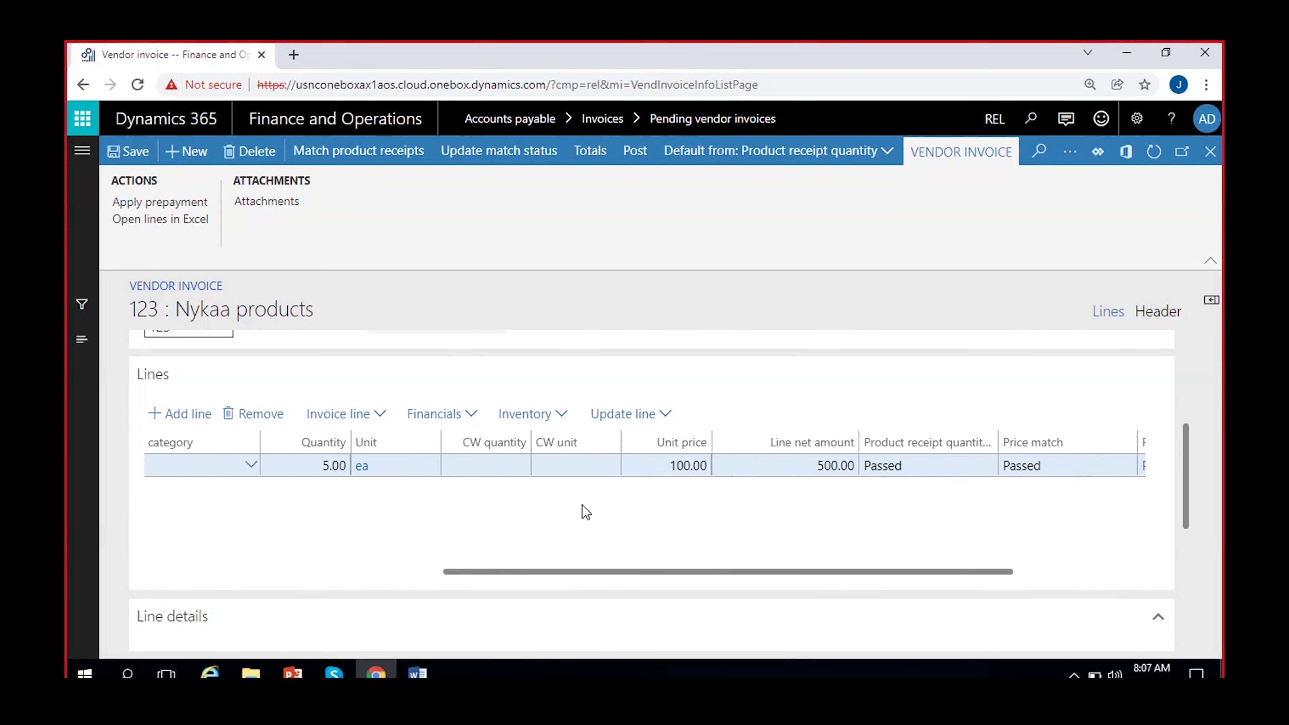
{"action": "scroll", "coordinate": [753, 530], "scroll_direction": "right", "scroll_amount": 5}
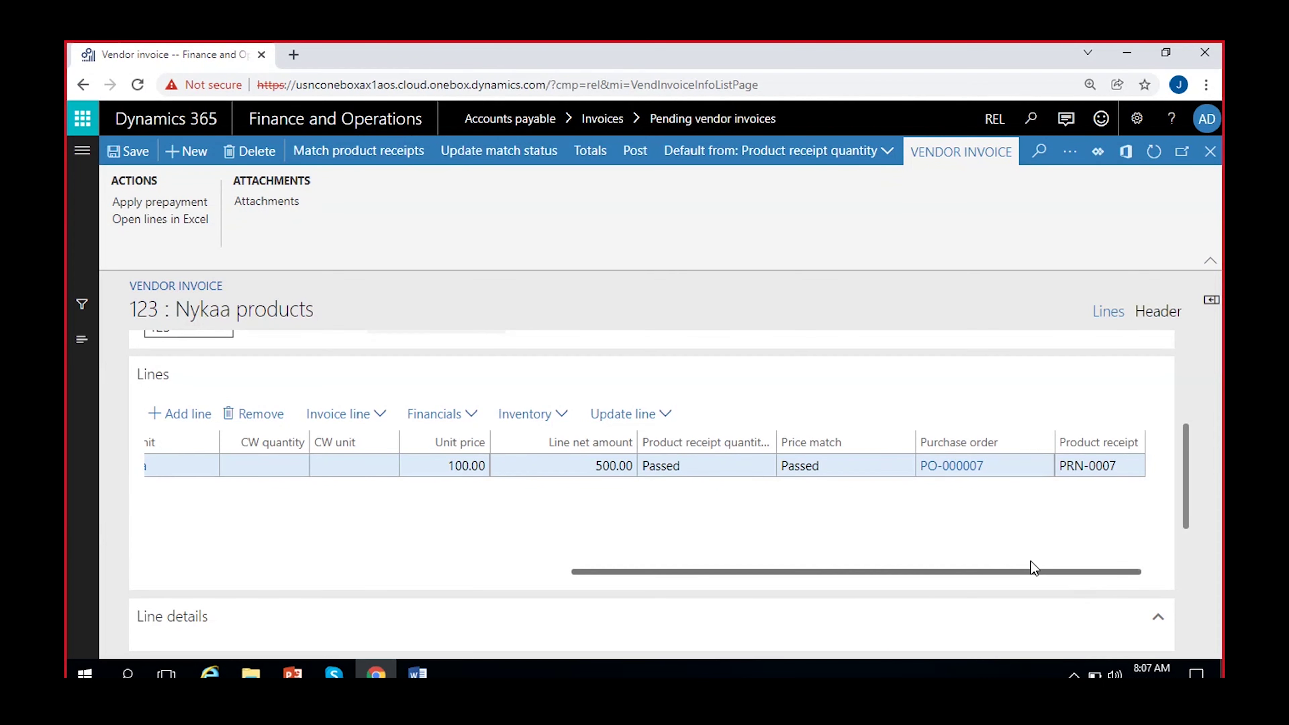
{"action": "double_click", "coordinate": [153, 311]}
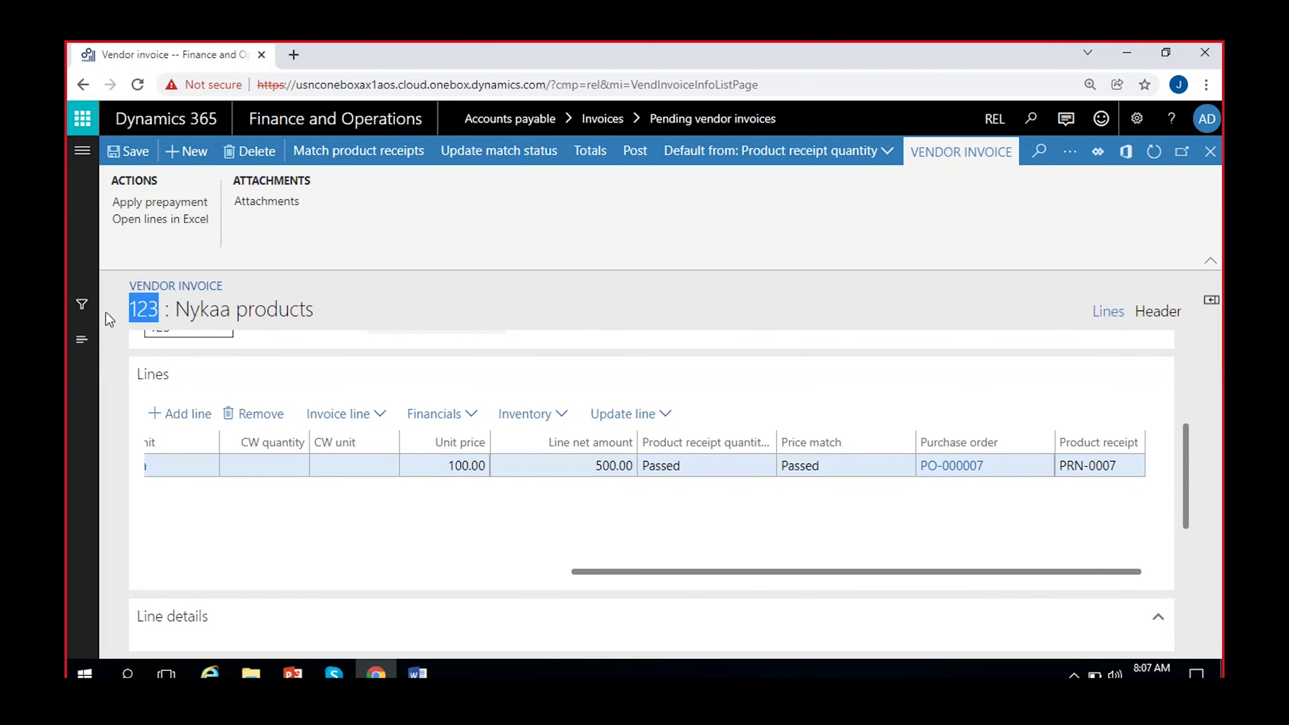
{"action": "left_click", "coordinate": [476, 309]}
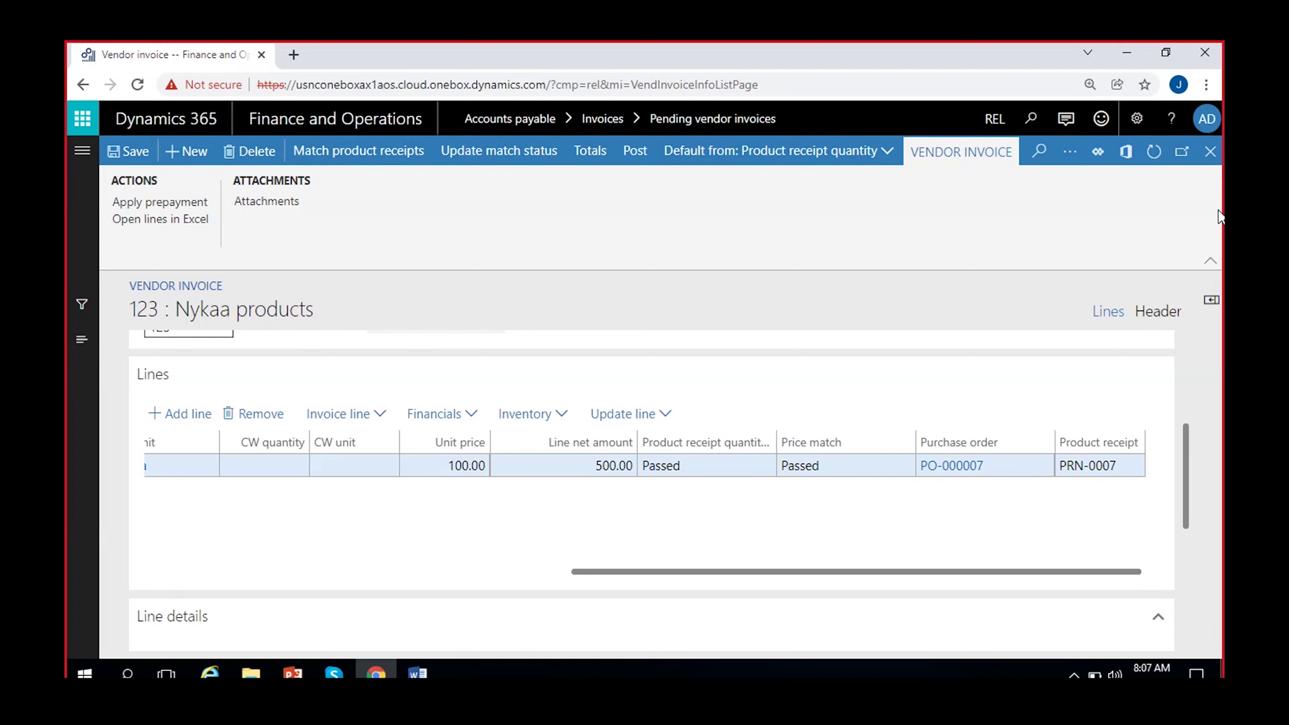
Step: Close the open invoice and create another pending vendor invoice with Nykaa products as the invoice account
{"action": "left_click", "coordinate": [1210, 151]}
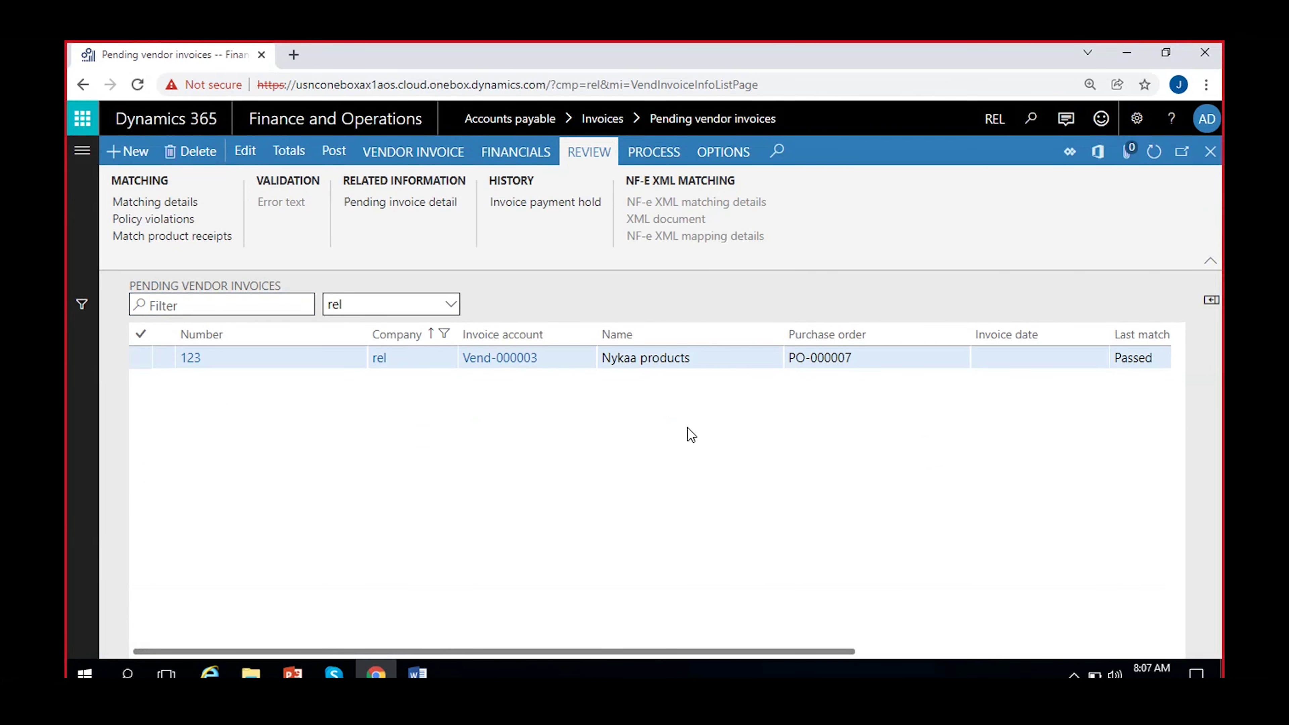
{"action": "left_click", "coordinate": [855, 357]}
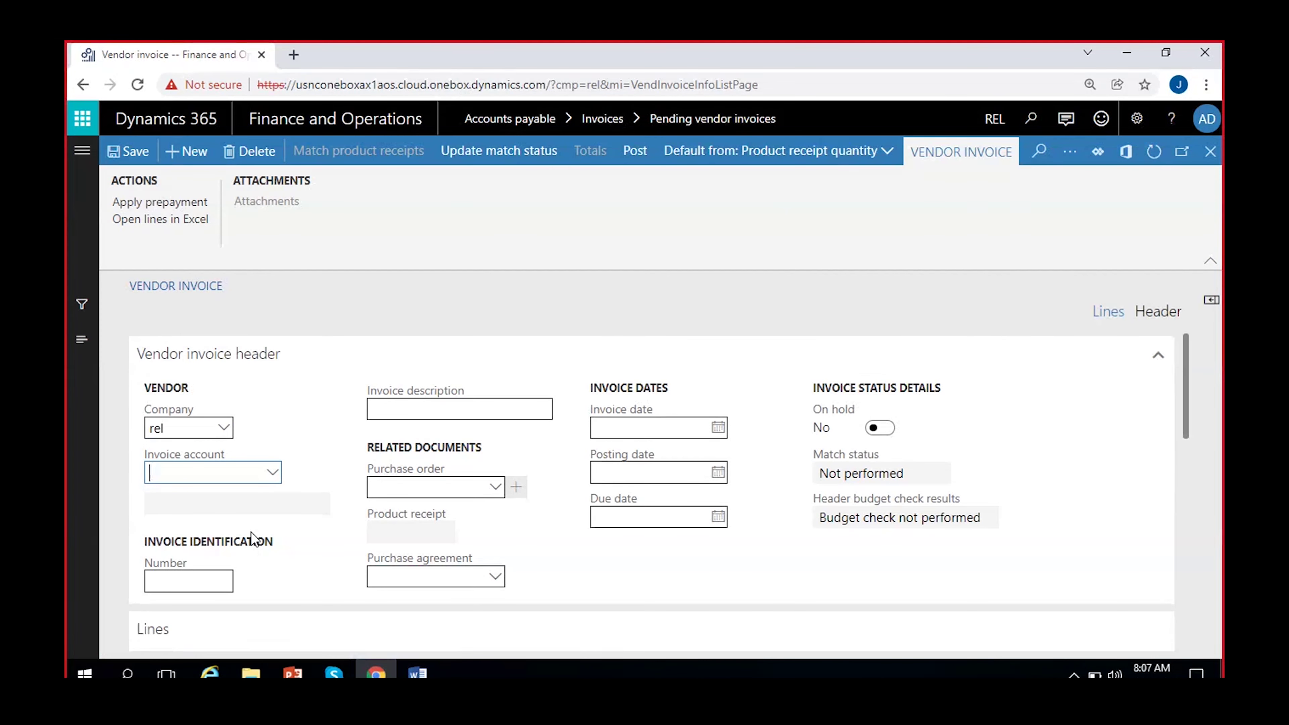
{"action": "left_click", "coordinate": [273, 478]}
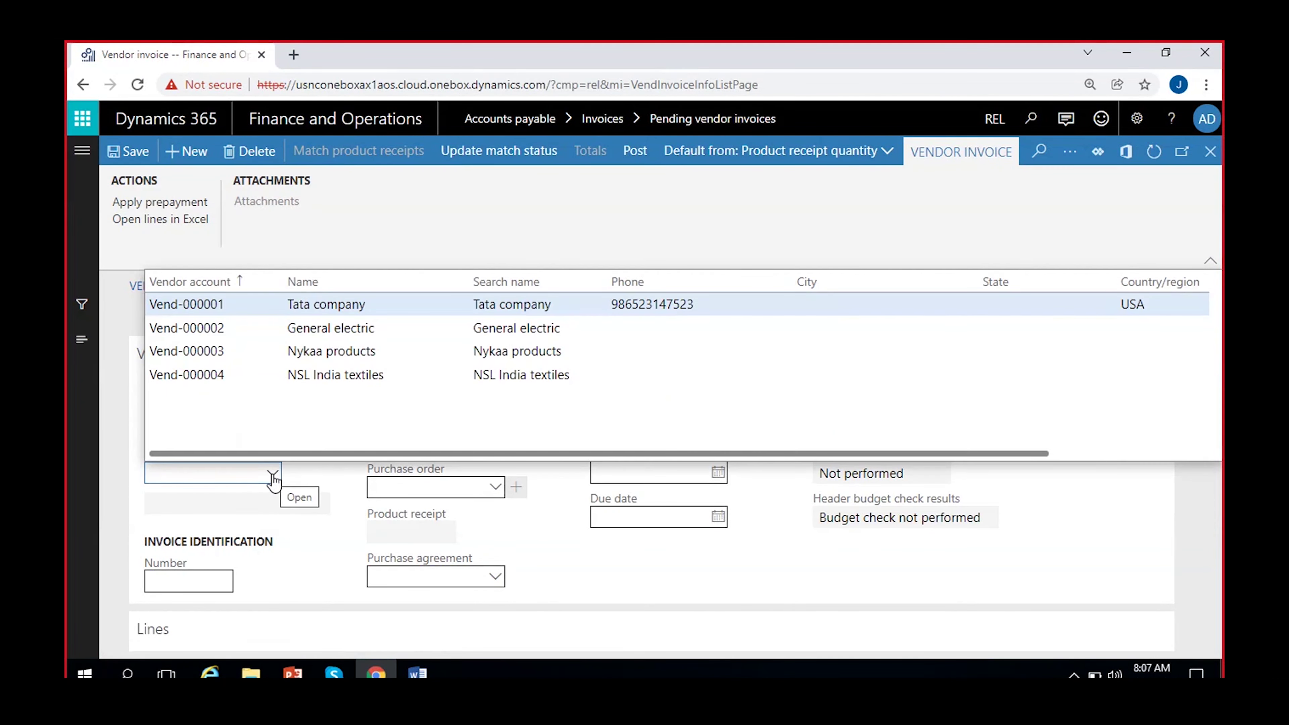
{"action": "left_click", "coordinate": [332, 358]}
Step: Set the invoice number to 123 and link the later of the two Nykaa products purchase orders
{"action": "left_click", "coordinate": [205, 583]}
{"action": "type", "text": "123"}
{"action": "left_click", "coordinate": [317, 569]}
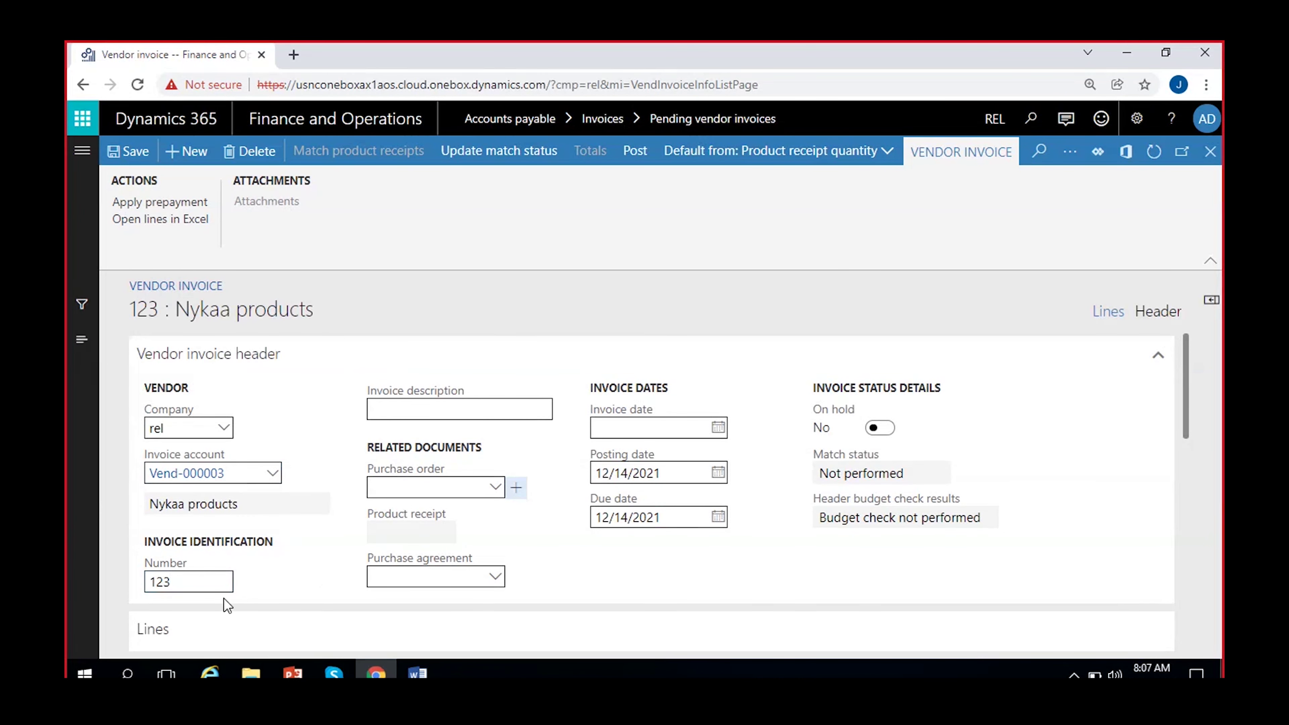
{"action": "left_click", "coordinate": [497, 491]}
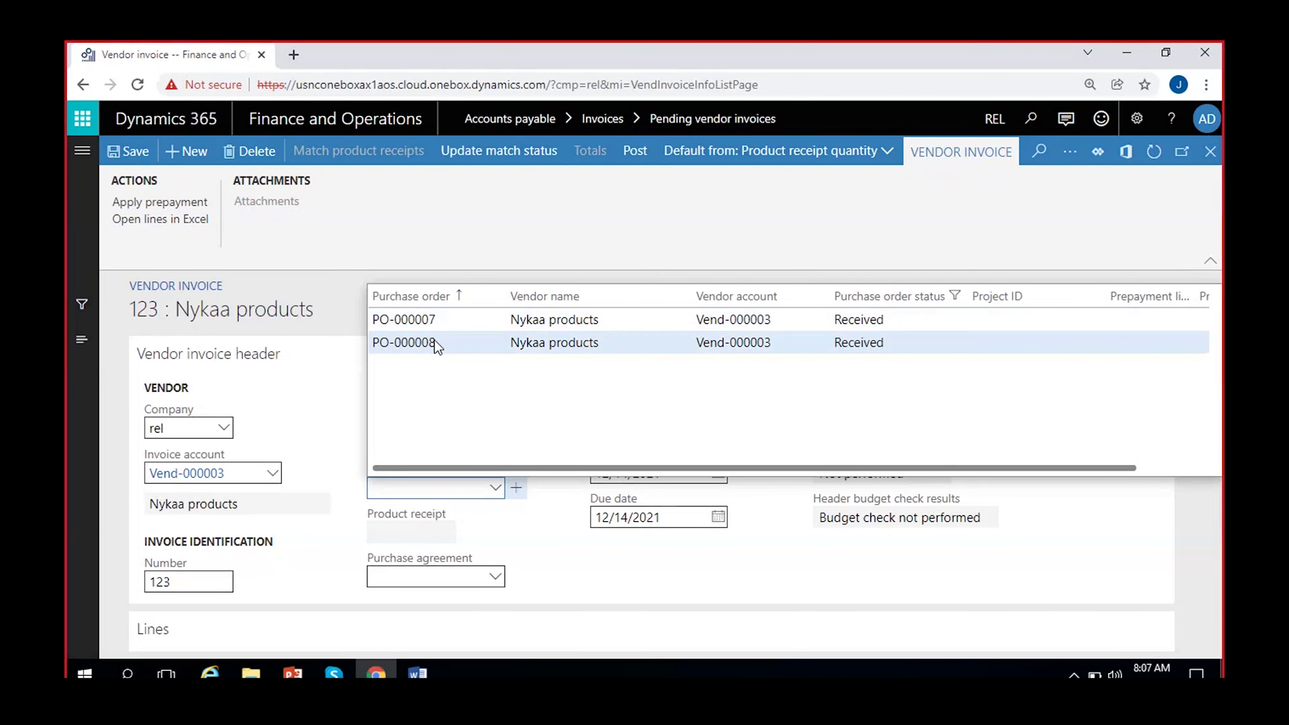
{"action": "left_click", "coordinate": [433, 341]}
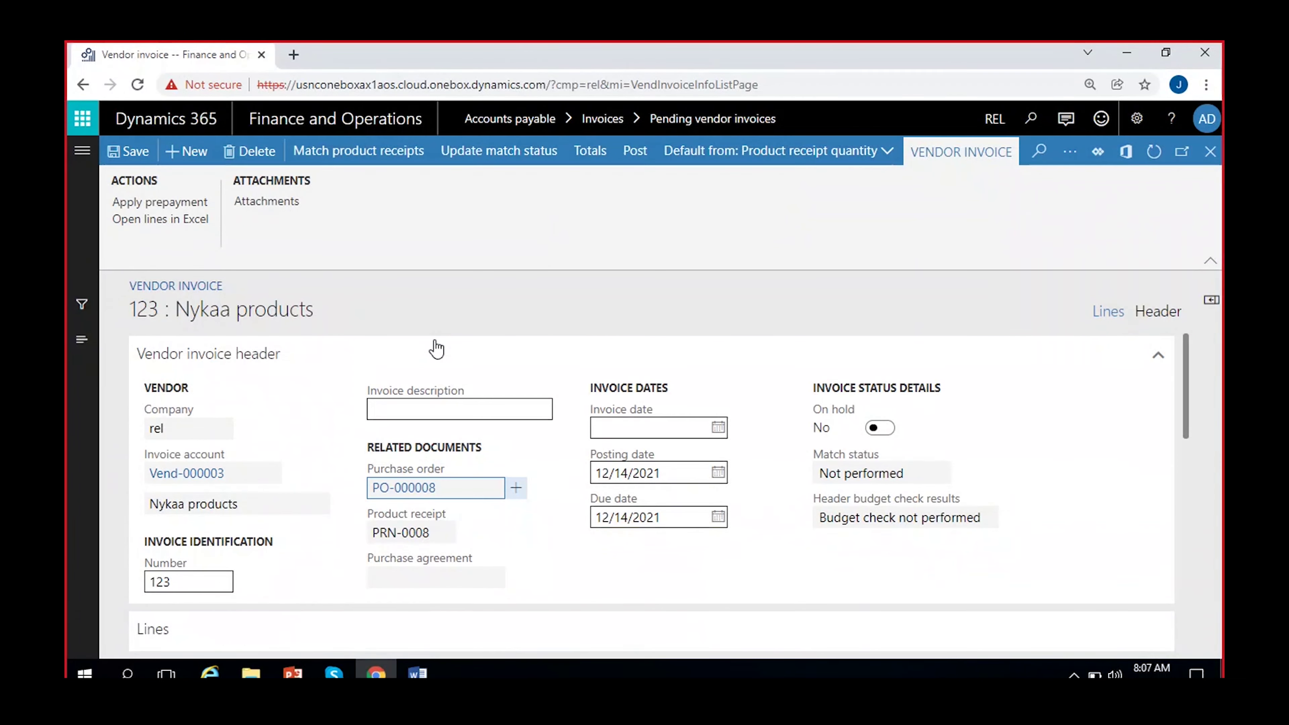
{"action": "left_click", "coordinate": [312, 508]}
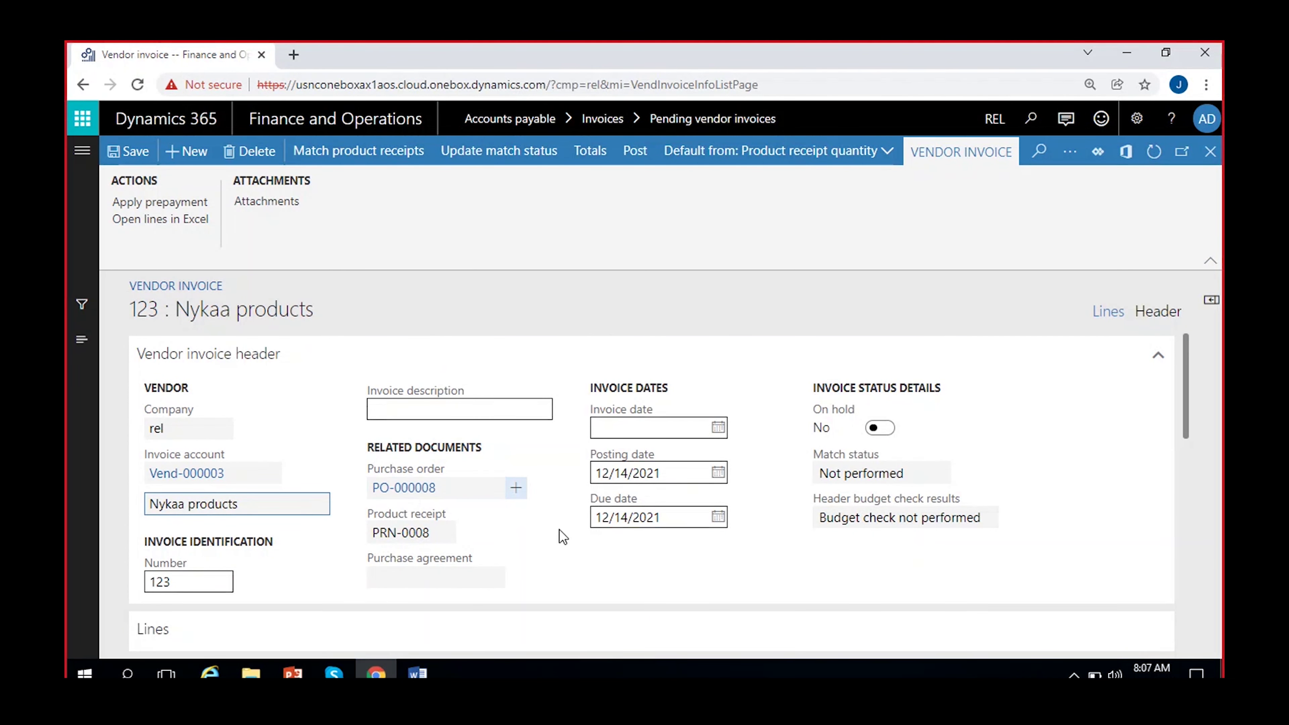
Step: Review the invoice line's item, quantity, price, net amount and matching results, and close the invoice
{"action": "scroll", "coordinate": [543, 549], "scroll_direction": "down", "scroll_amount": 5}
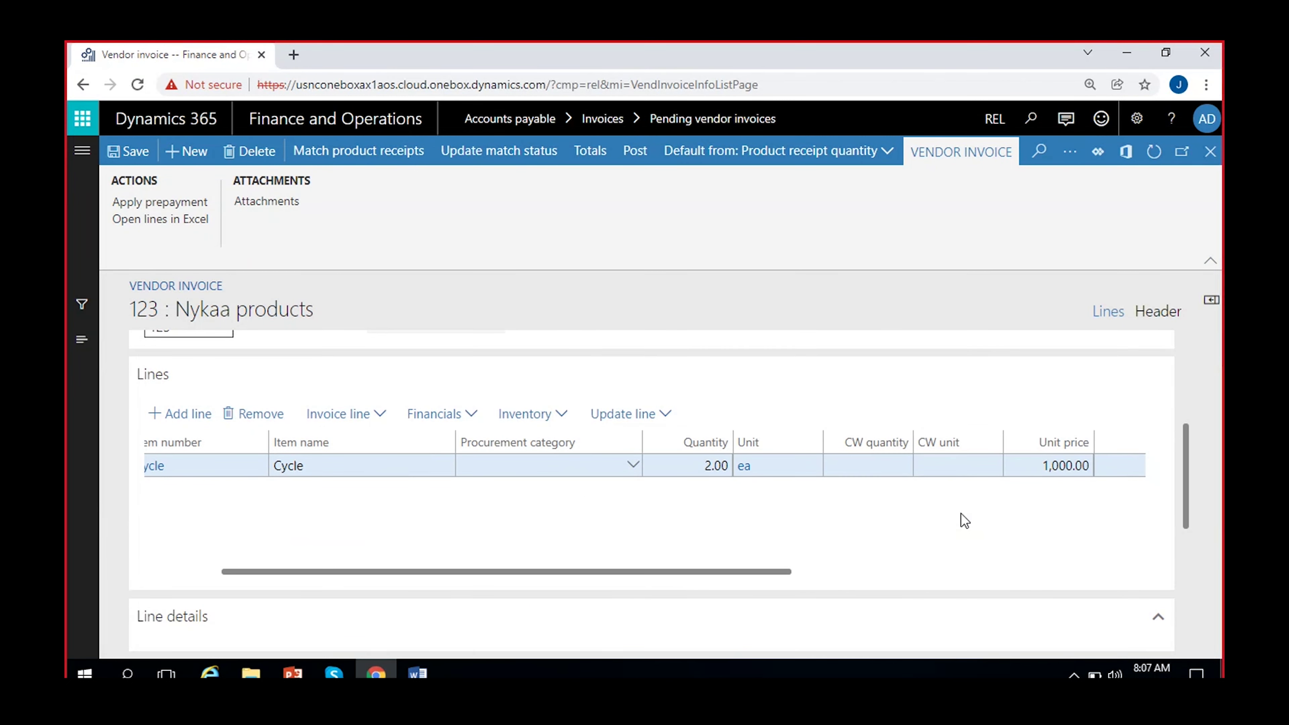
{"action": "scroll", "coordinate": [806, 503], "scroll_direction": "right", "scroll_amount": 5}
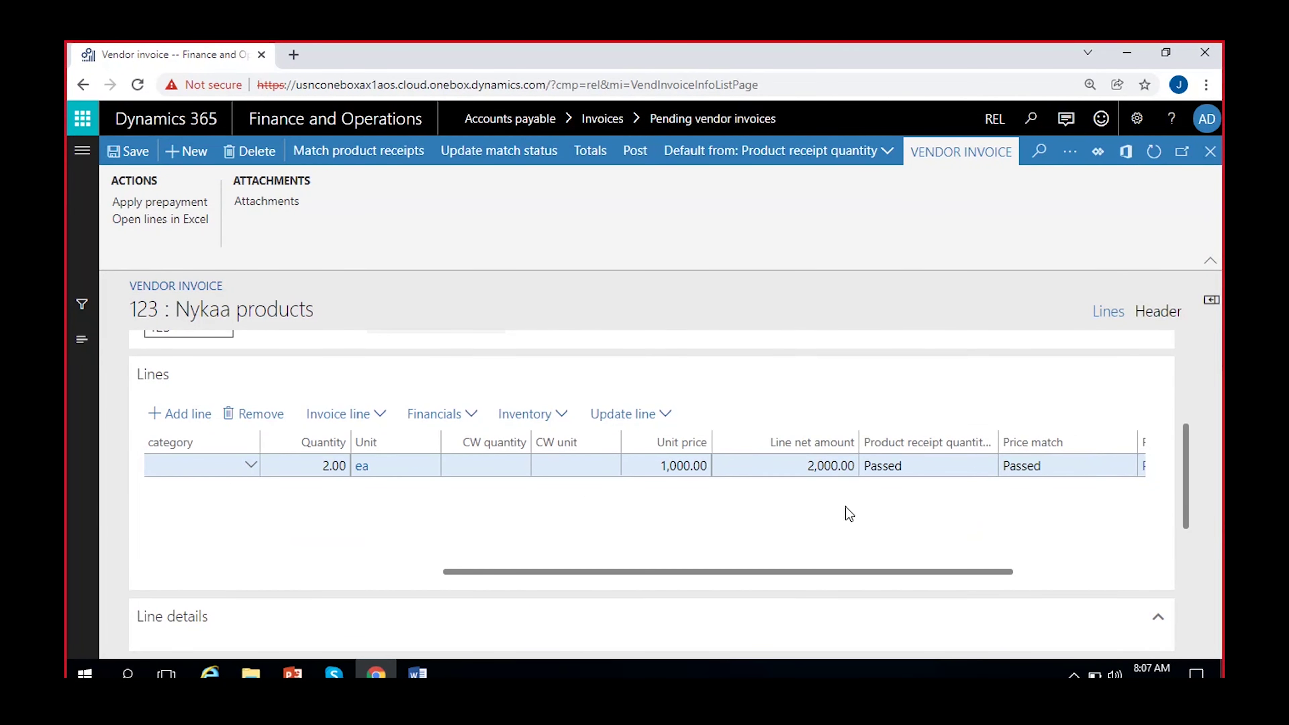
{"action": "left_click", "coordinate": [1210, 152]}
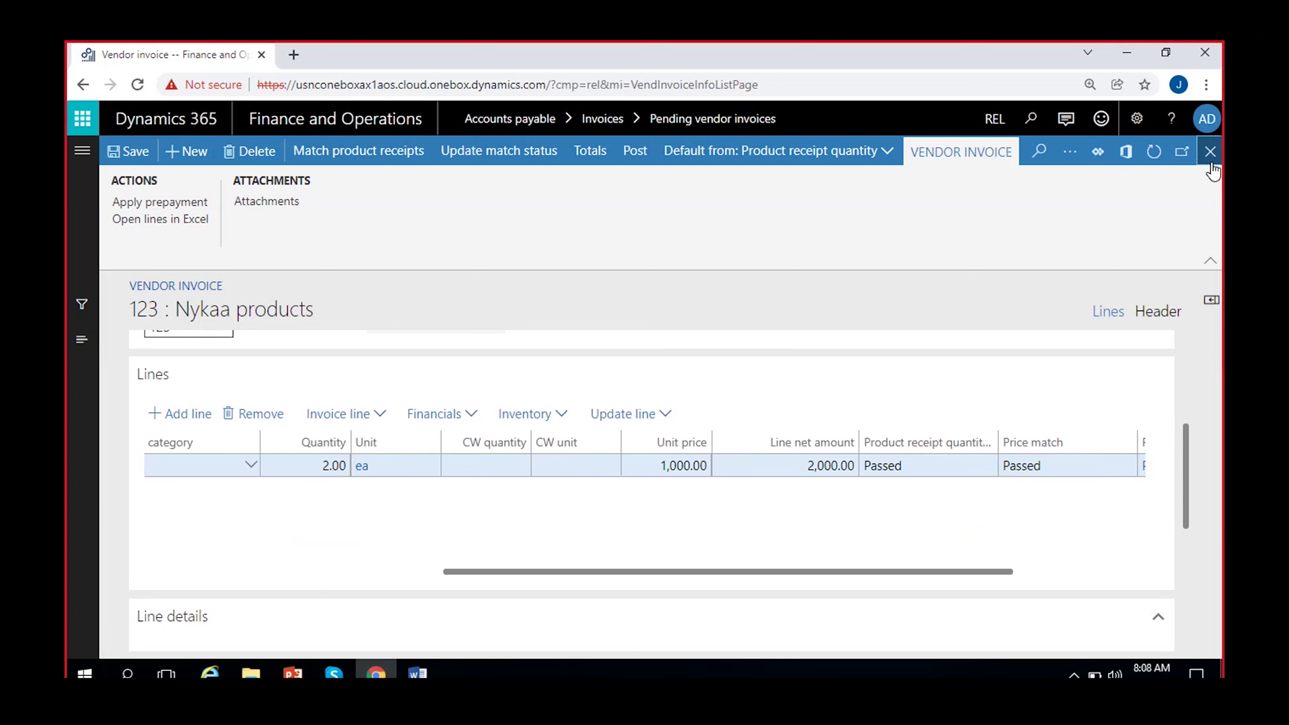
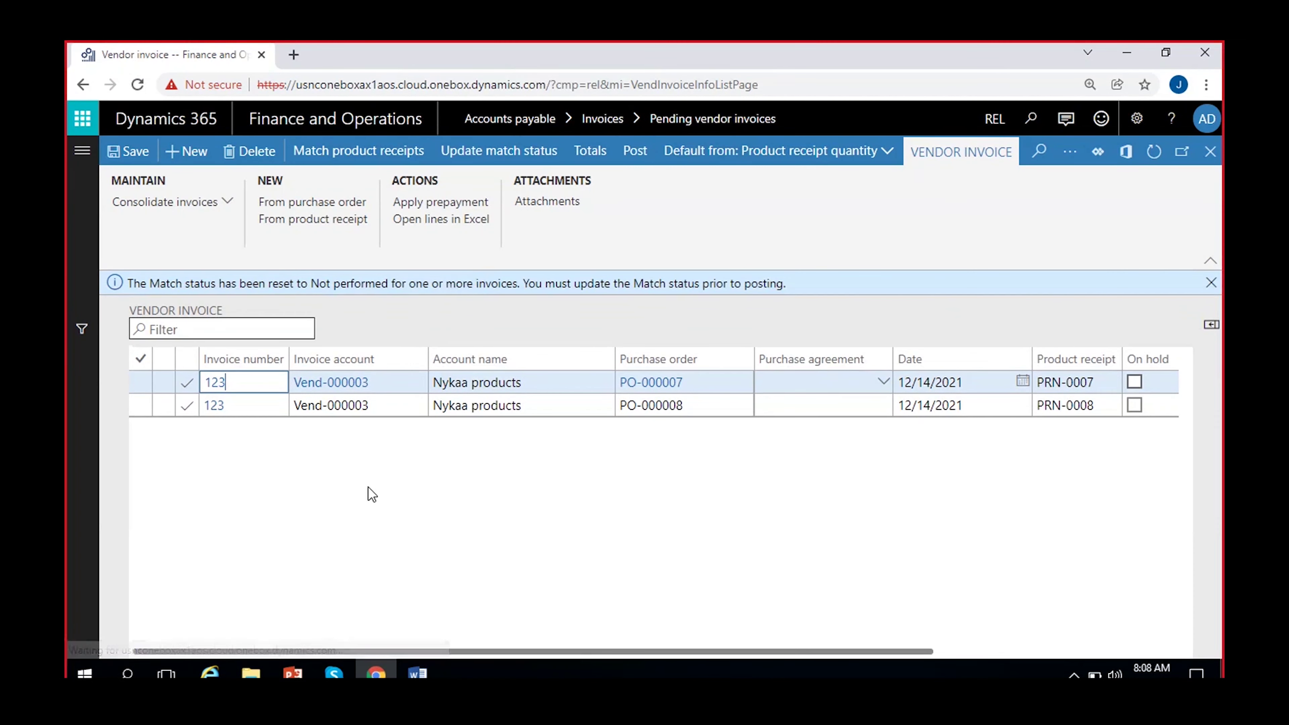
{"action": "left_click", "coordinate": [1211, 283]}
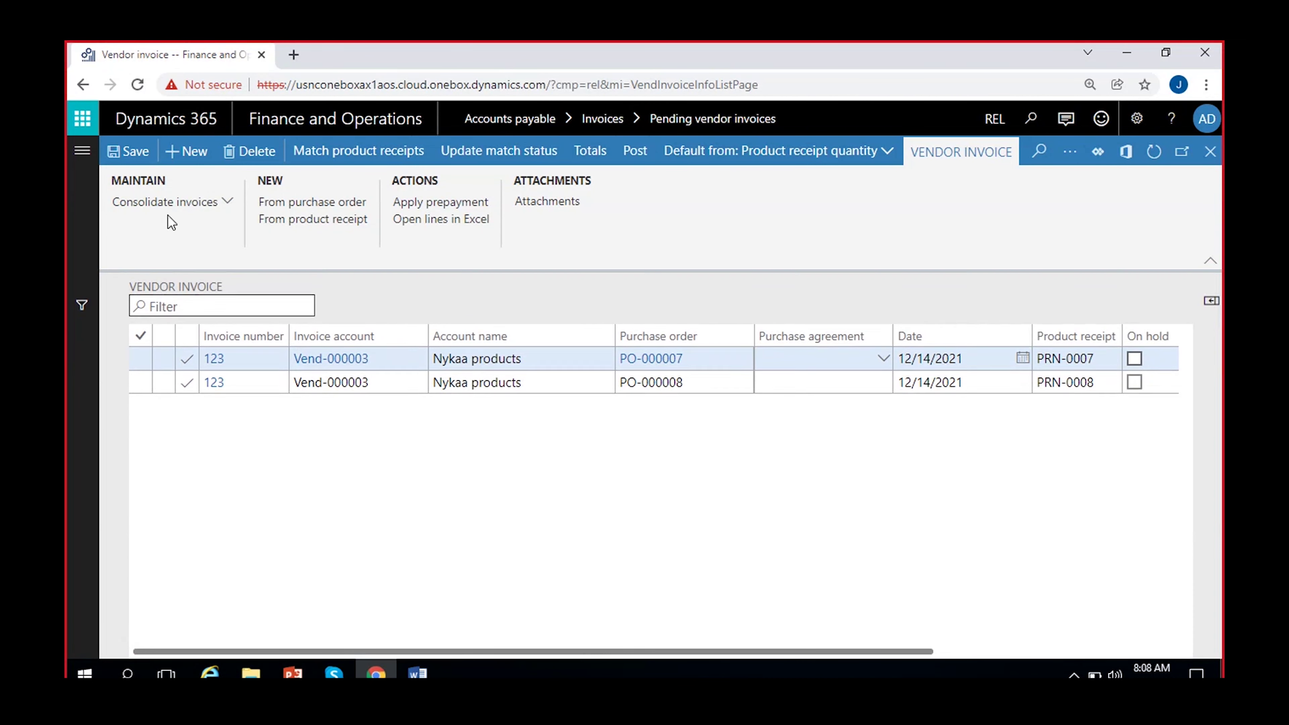
{"action": "left_click", "coordinate": [141, 357]}
{"action": "left_click", "coordinate": [142, 381]}
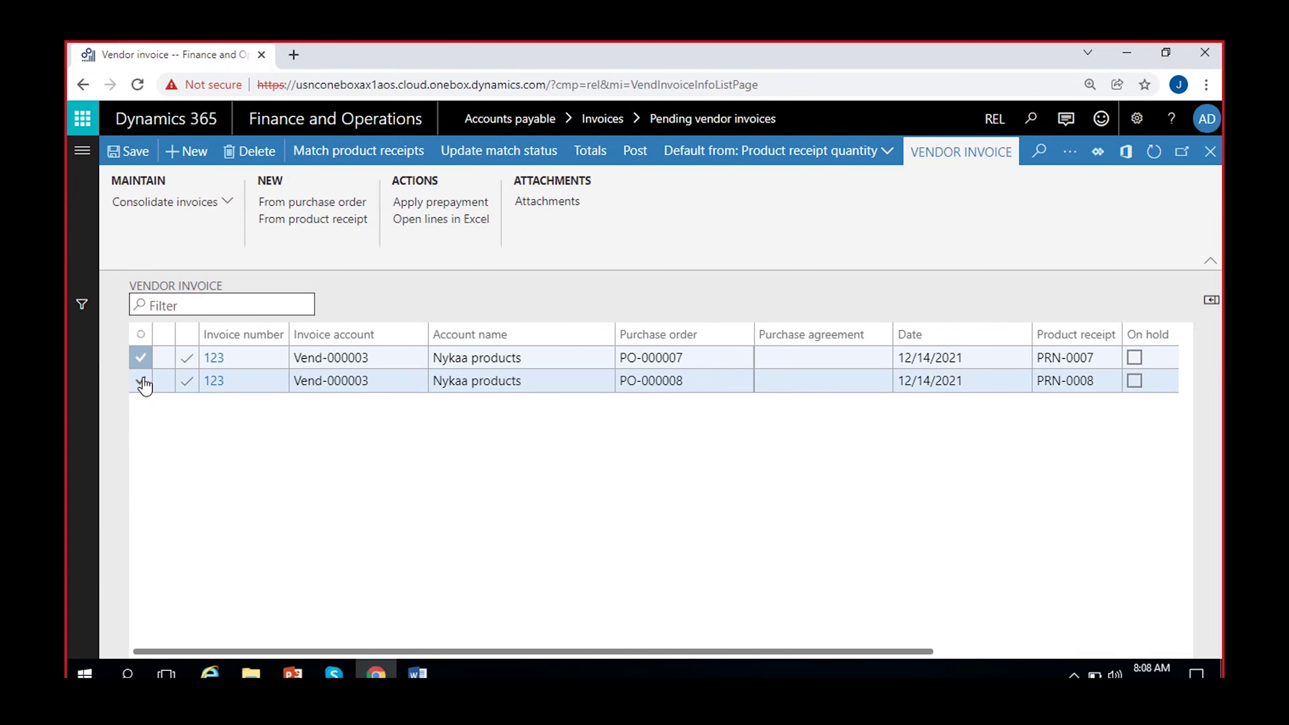
{"action": "left_click", "coordinate": [142, 381]}
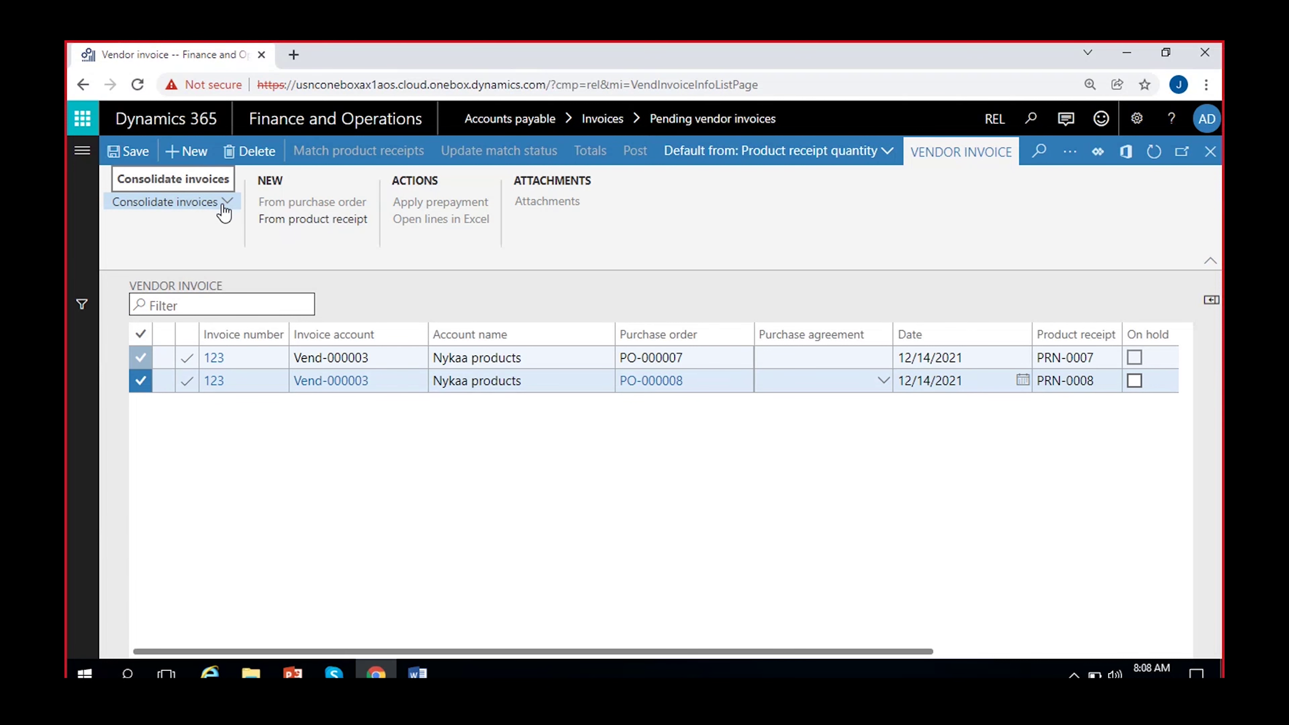
{"action": "left_click", "coordinate": [1210, 151]}
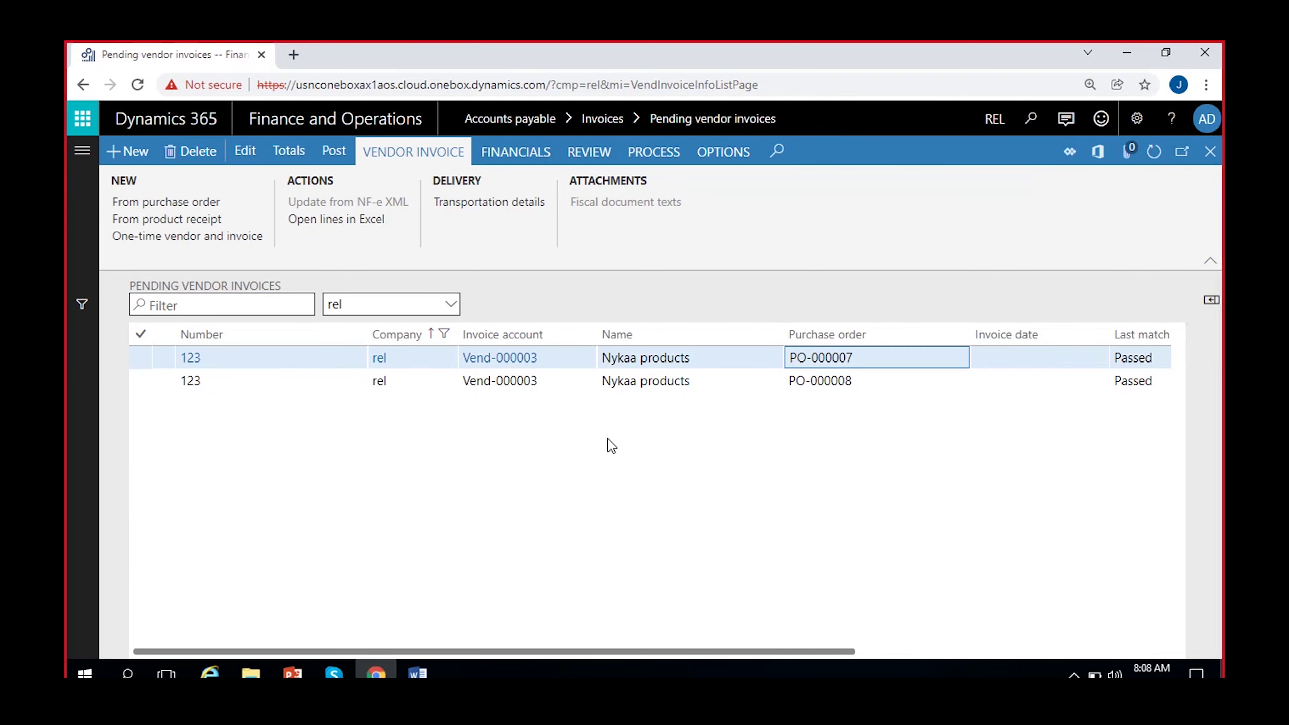
Step: Select both pending Nykaa products invoices numbered 123 and open them together for editing
{"action": "left_click", "coordinate": [208, 355]}
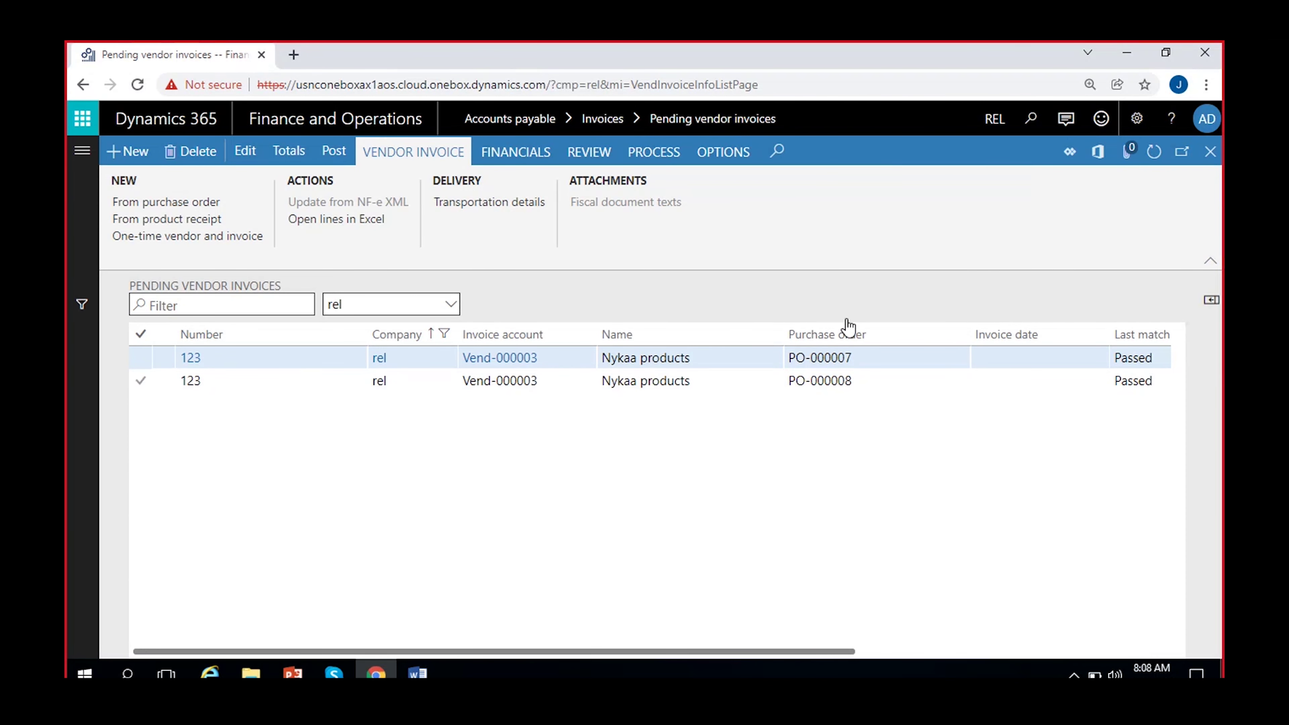
{"action": "scroll", "coordinate": [824, 522], "scroll_direction": "right", "scroll_amount": 5}
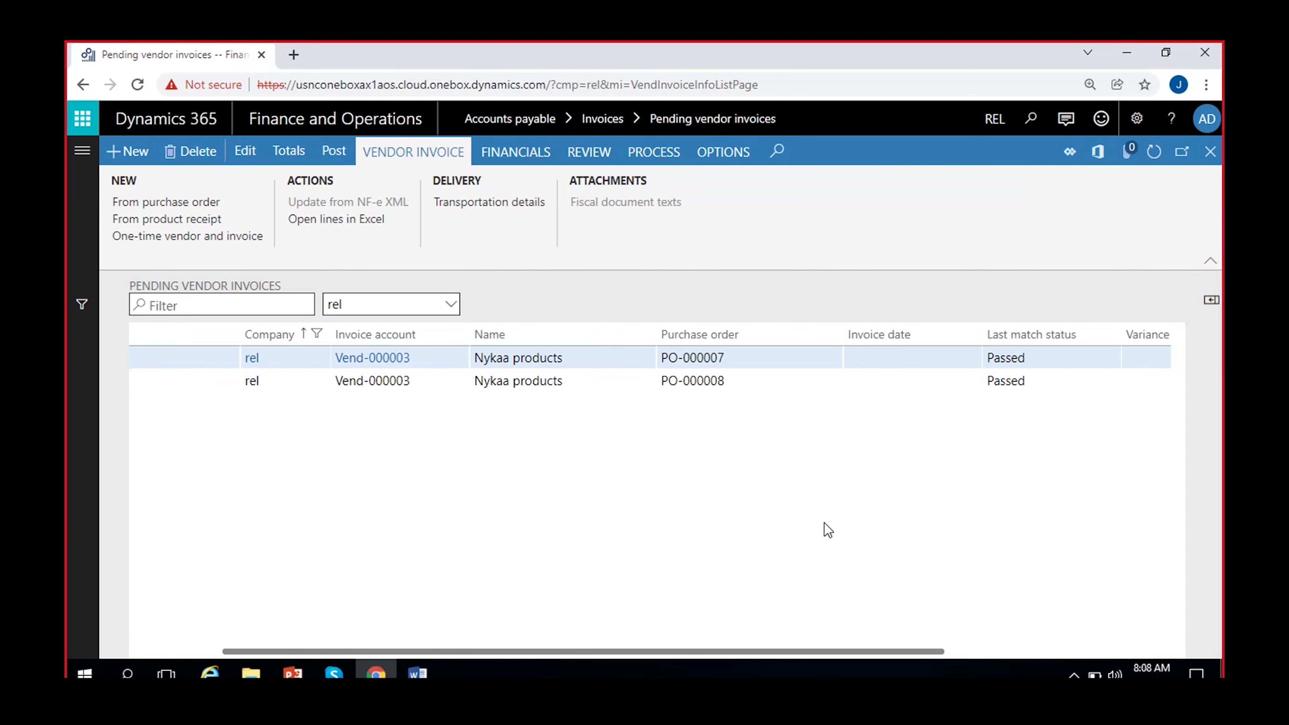
{"action": "scroll", "coordinate": [824, 523], "scroll_direction": "right", "scroll_amount": 2}
{"action": "scroll", "coordinate": [711, 528], "scroll_direction": "left", "scroll_amount": 10}
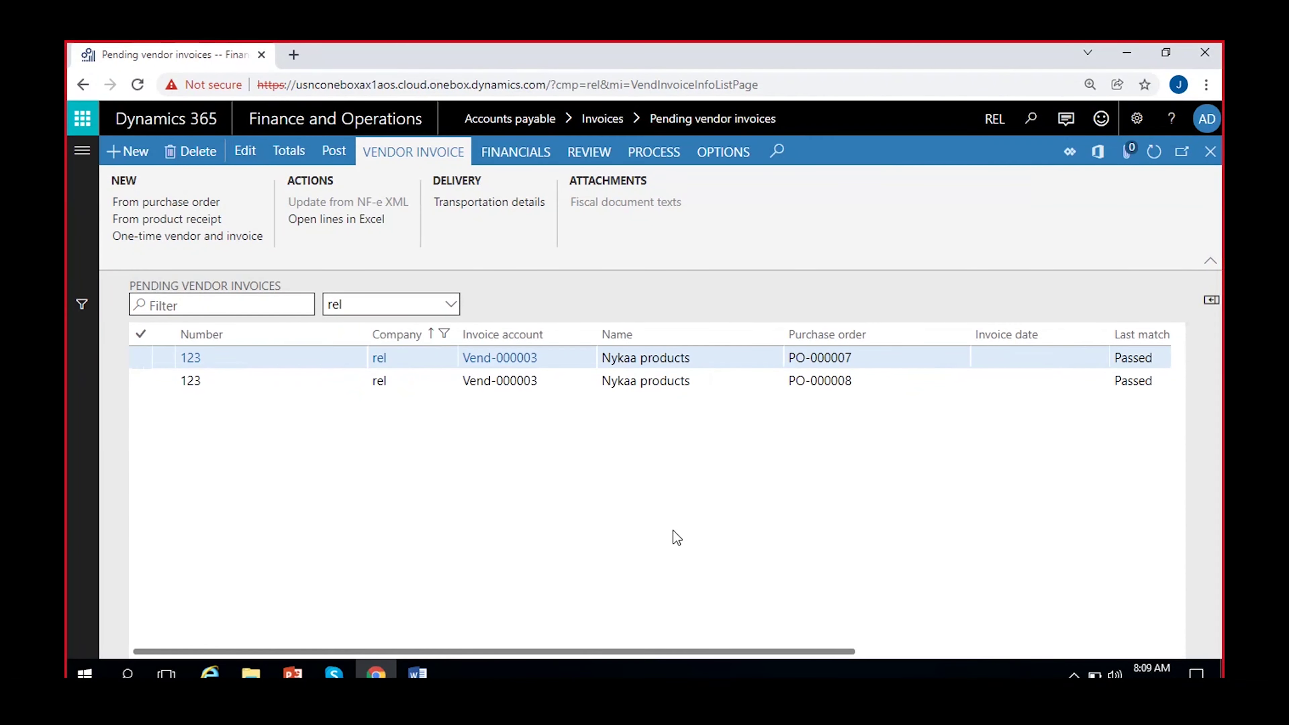
{"action": "left_click", "coordinate": [142, 358]}
{"action": "left_click", "coordinate": [142, 380]}
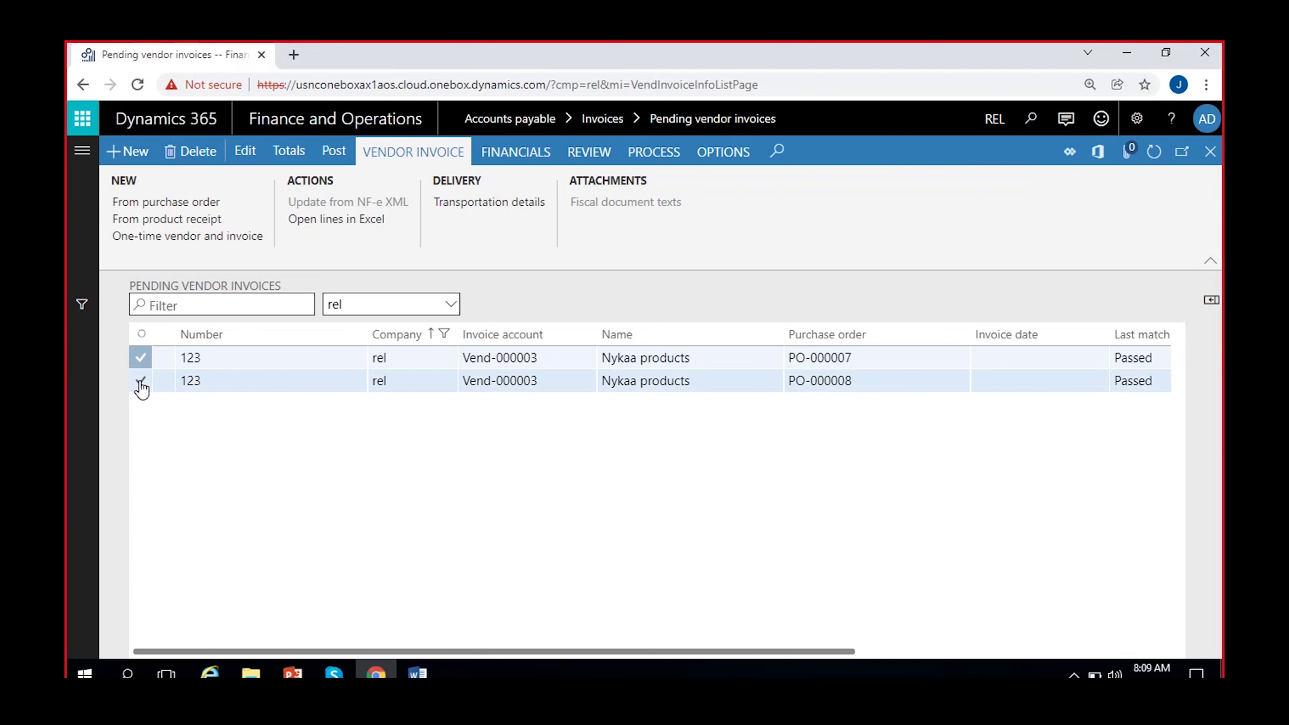
{"action": "left_click", "coordinate": [240, 150]}
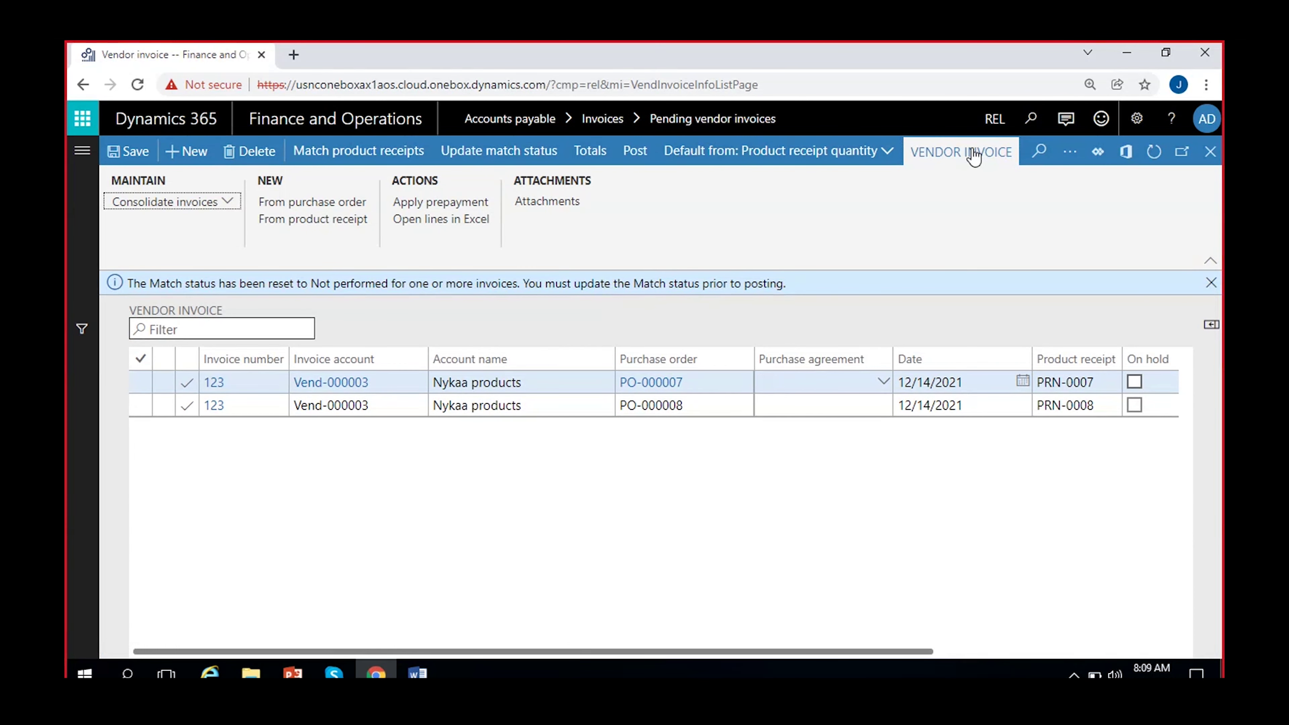
Step: Consolidate the two Nykaa products invoices with summary update by Invoice account and pending invoices included
{"action": "left_click", "coordinate": [216, 209]}
{"action": "left_click", "coordinate": [141, 381]}
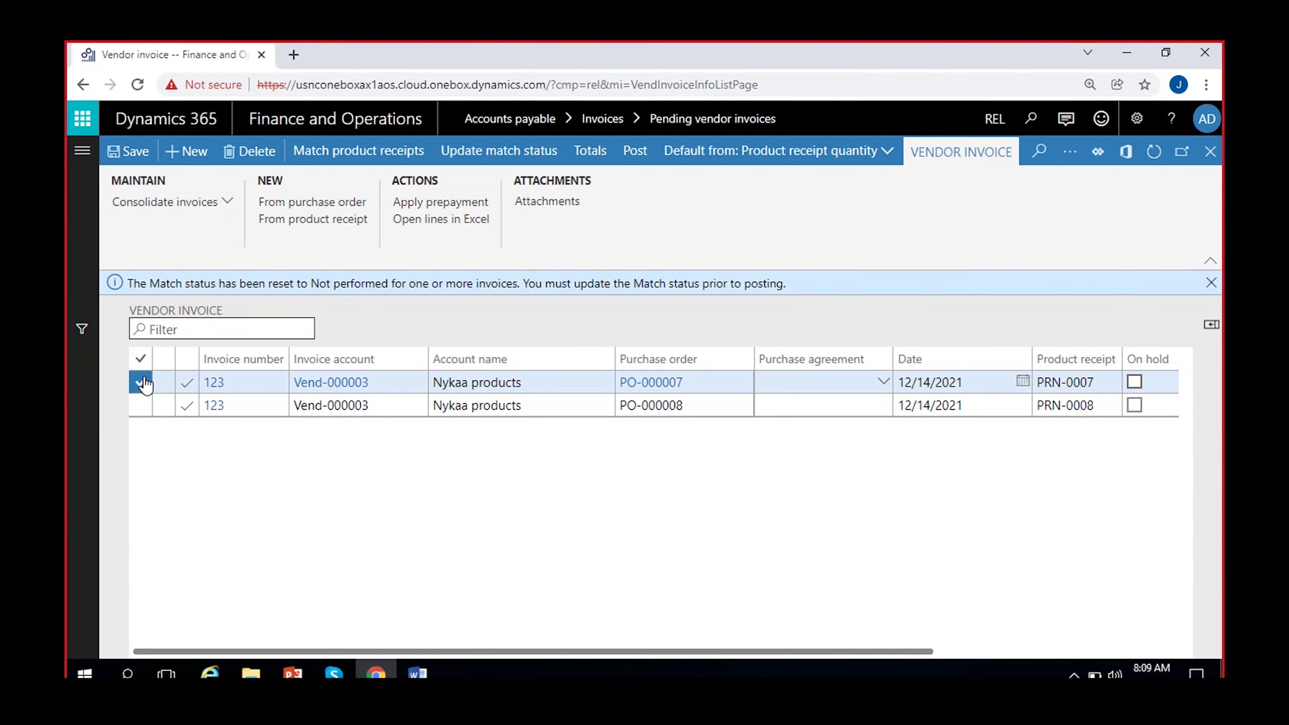
{"action": "left_click", "coordinate": [144, 406]}
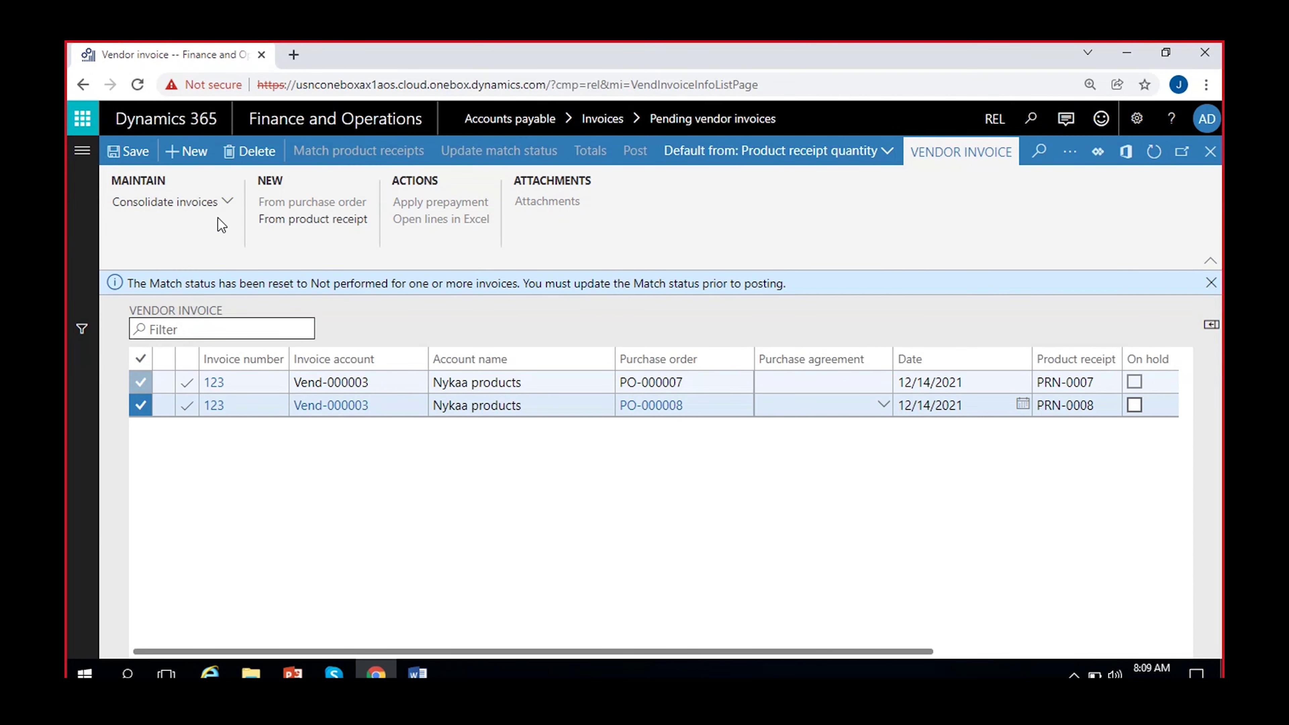
{"action": "left_click", "coordinate": [226, 204]}
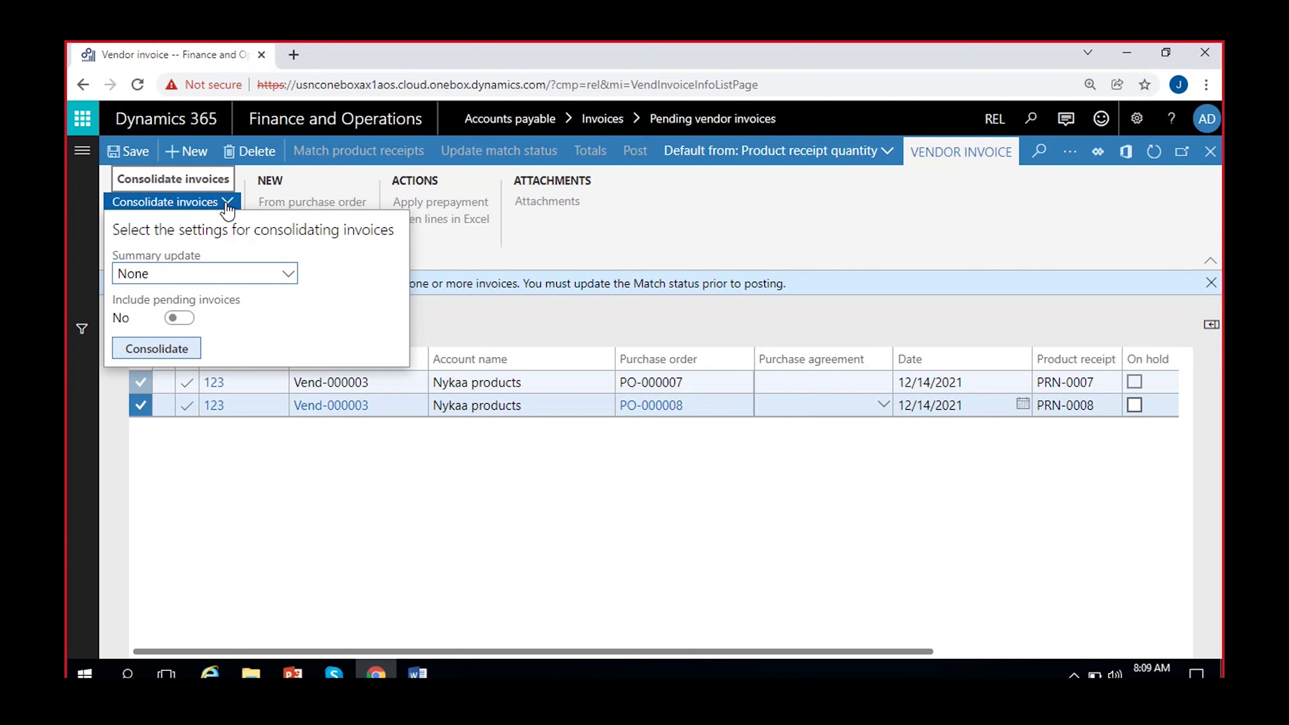
{"action": "left_click", "coordinate": [287, 273]}
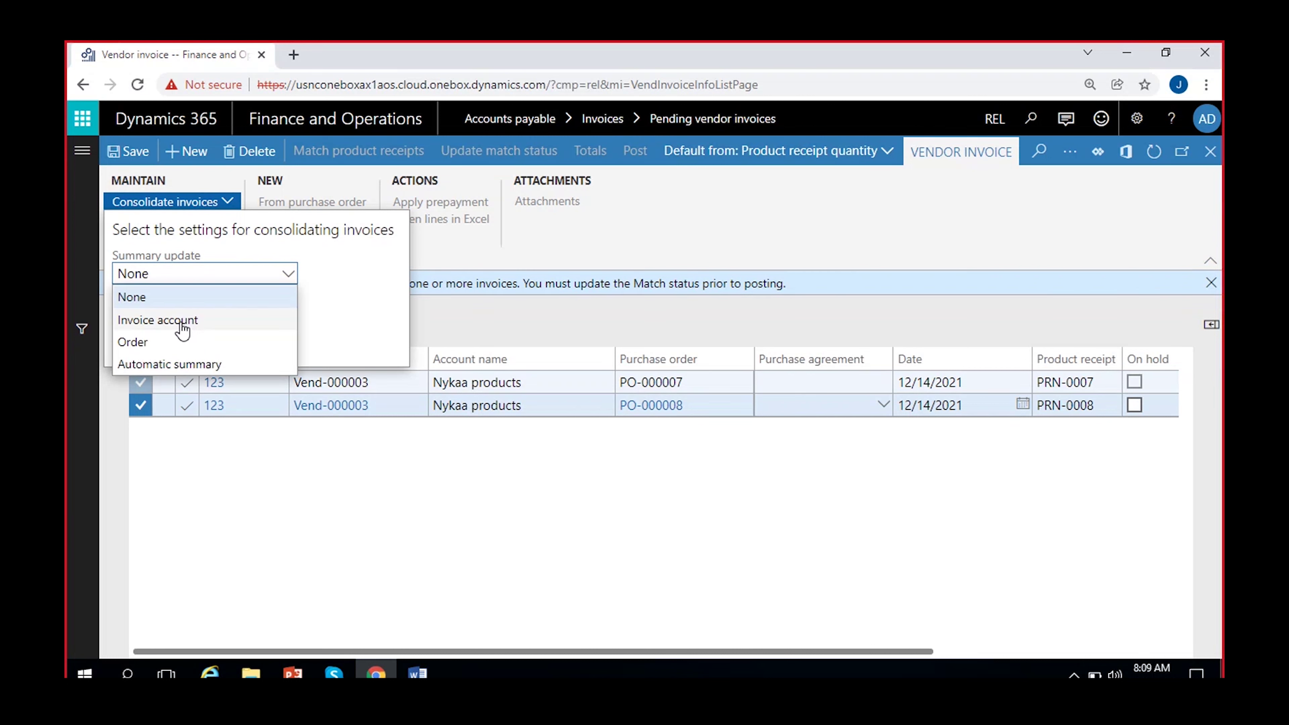
{"action": "left_click", "coordinate": [217, 320]}
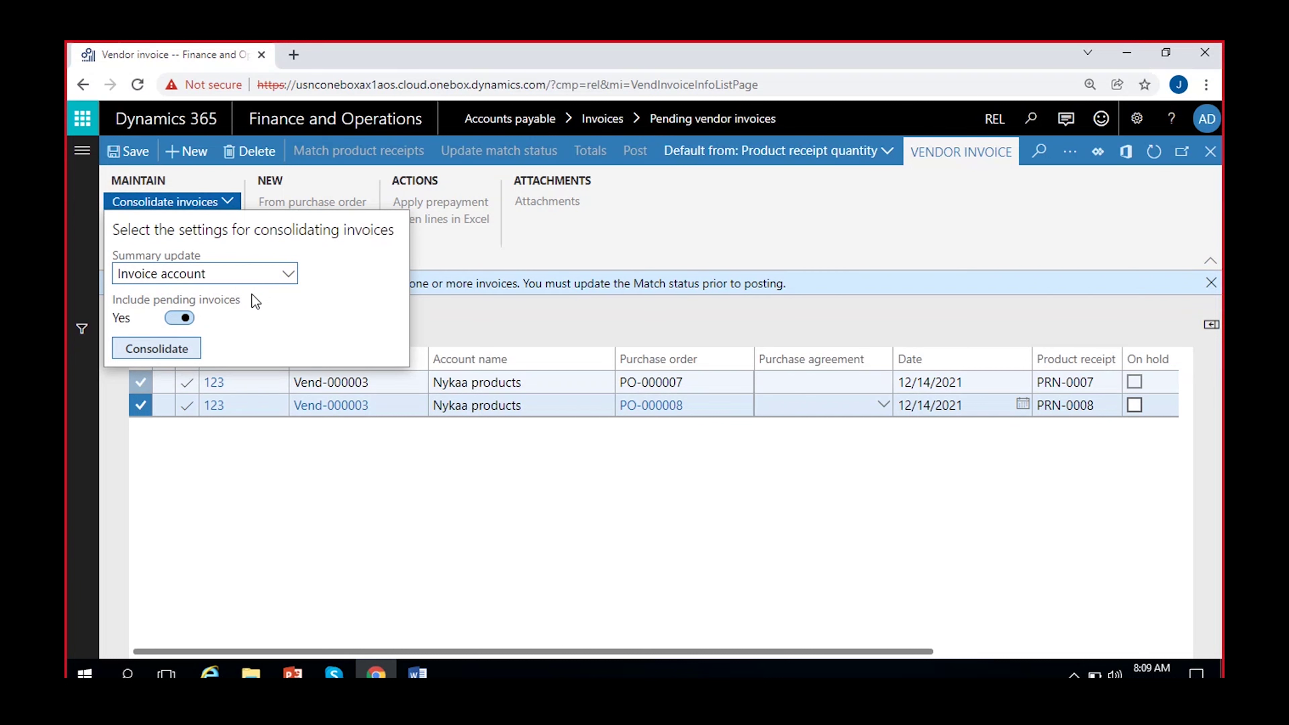
{"action": "left_click", "coordinate": [166, 349]}
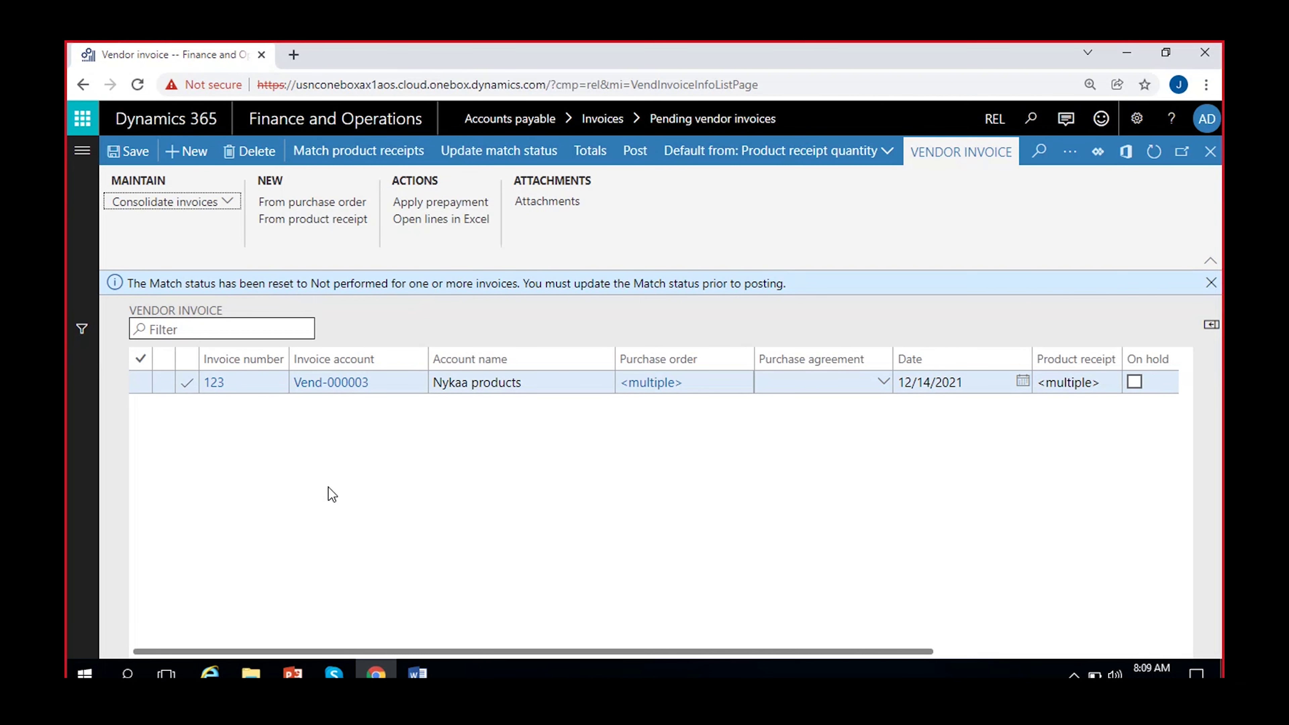
Step: Examine the consolidated invoice's purchase order, product receipt, status and match status values in the invoice list
{"action": "left_click", "coordinate": [713, 392]}
{"action": "scroll", "coordinate": [667, 460], "scroll_direction": "right", "scroll_amount": 3}
{"action": "left_click", "coordinate": [856, 385]}
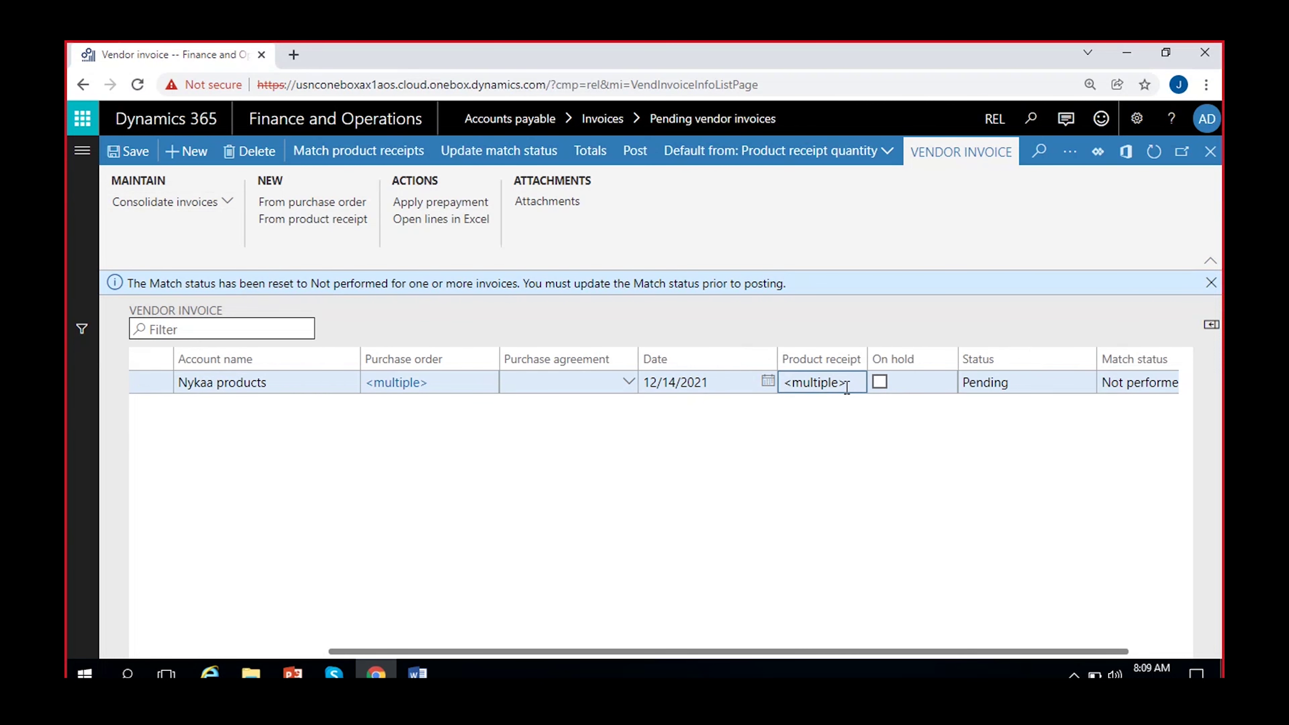
{"action": "scroll", "coordinate": [728, 500], "scroll_direction": "right", "scroll_amount": 2}
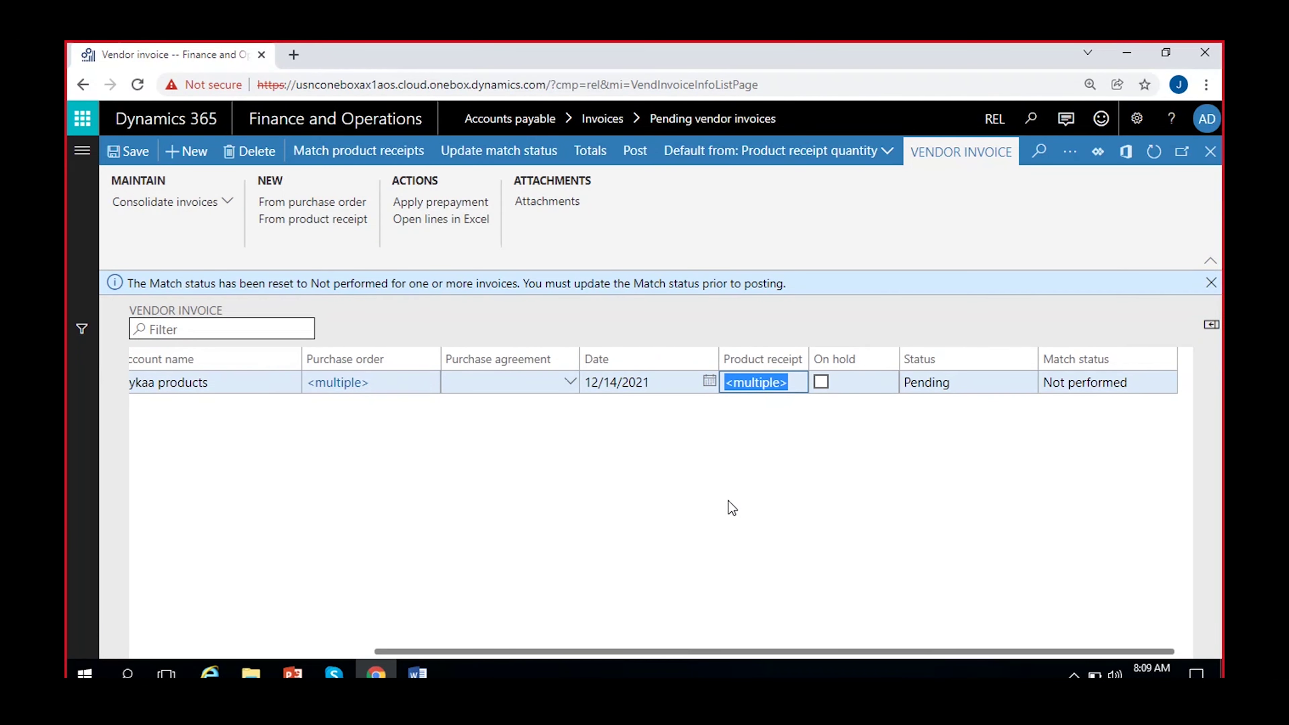
{"action": "scroll", "coordinate": [728, 500], "scroll_direction": "left", "scroll_amount": 5}
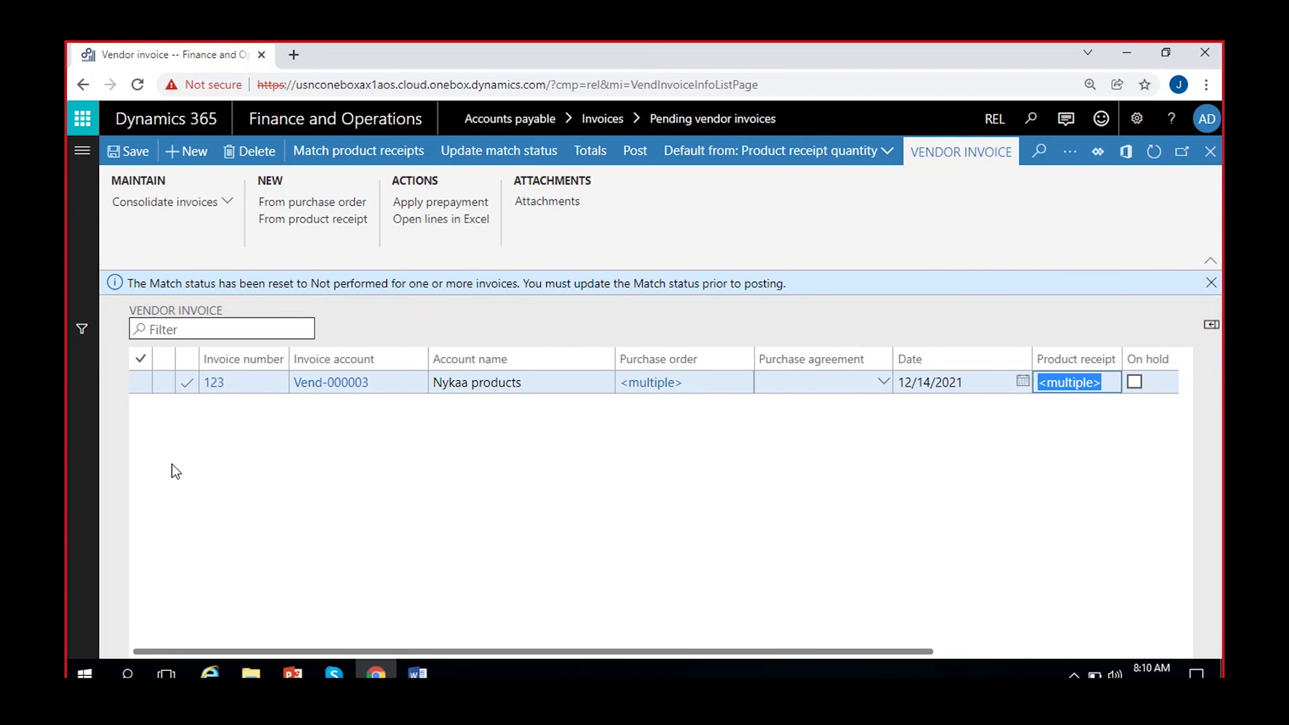
Step: Open consolidated invoice 123 and review the purchase order and product receipt references in its header
{"action": "left_click", "coordinate": [214, 384]}
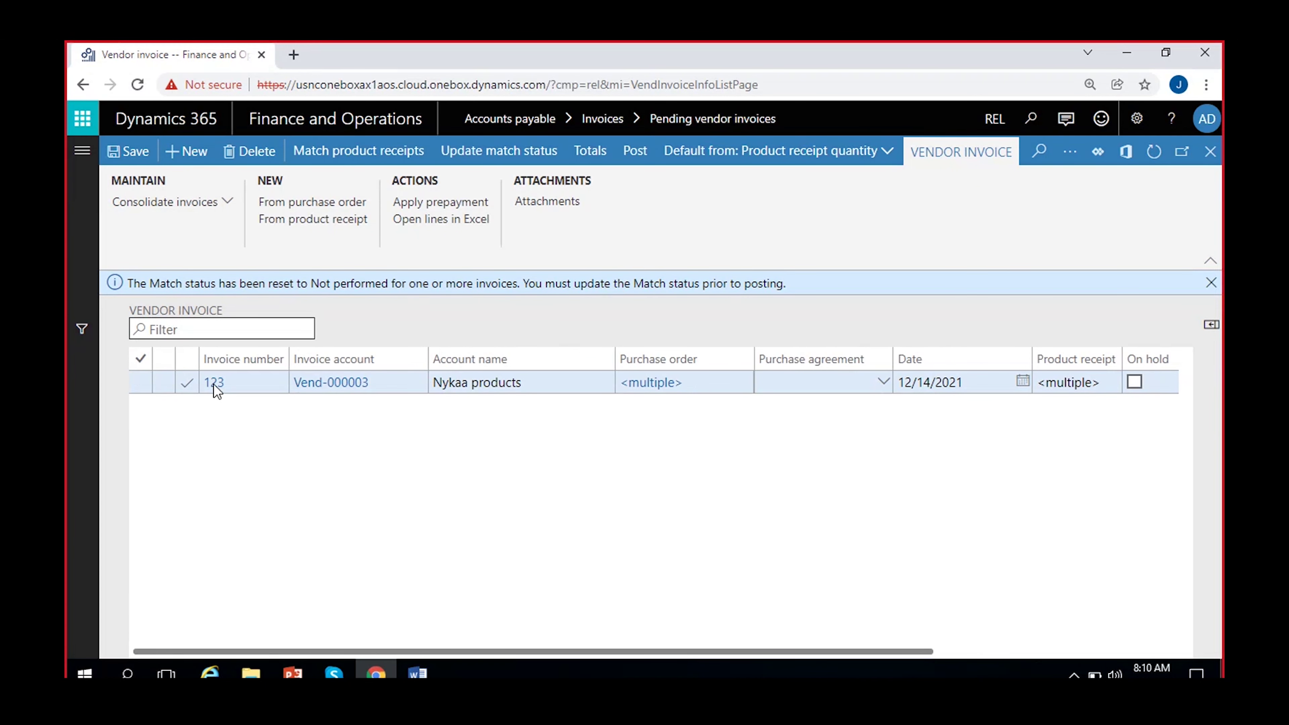
{"action": "left_click", "coordinate": [213, 384]}
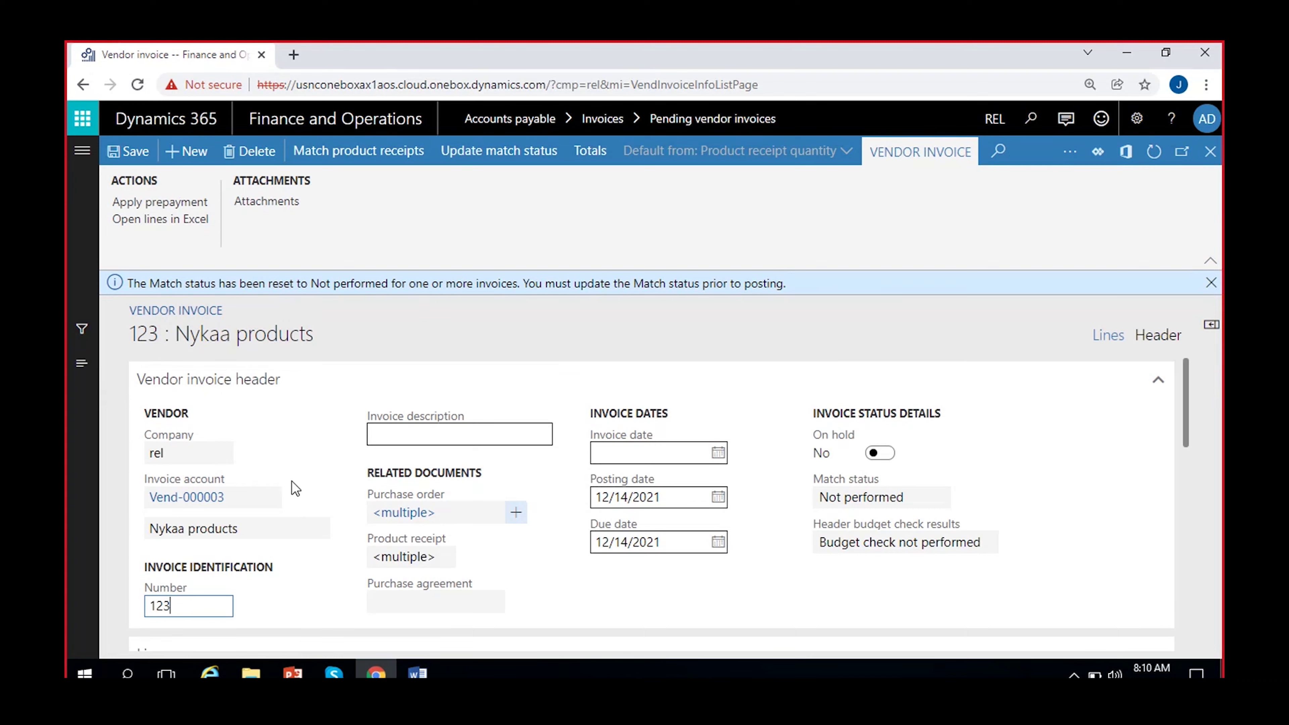
{"action": "scroll", "coordinate": [292, 481], "scroll_direction": "down", "scroll_amount": 2}
{"action": "left_click", "coordinate": [447, 428]}
{"action": "left_click_drag", "start_coordinate": [385, 481], "coordinate": [373, 522]}
{"action": "left_click", "coordinate": [534, 493]}
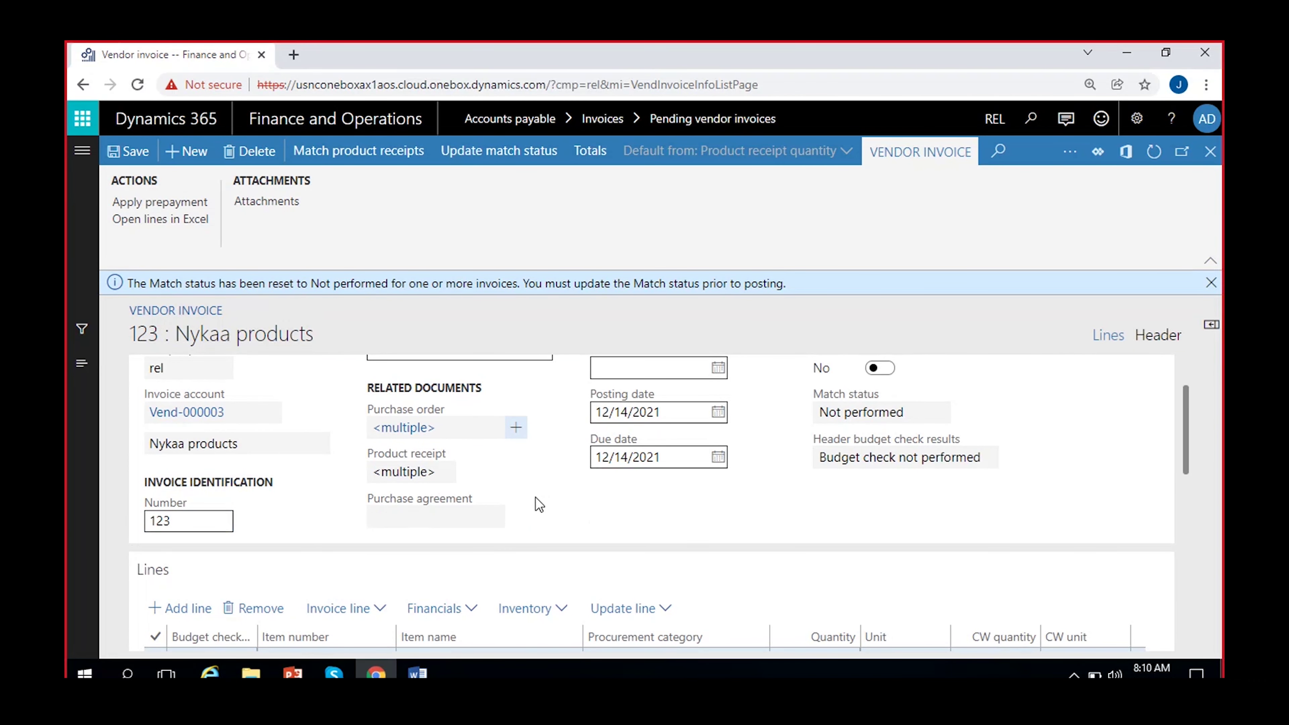
Step: Review the consolidated invoice lines' items, quantities, prices, matching results and linked purchase orders and product receipts
{"action": "scroll", "coordinate": [534, 504], "scroll_direction": "down", "scroll_amount": 3}
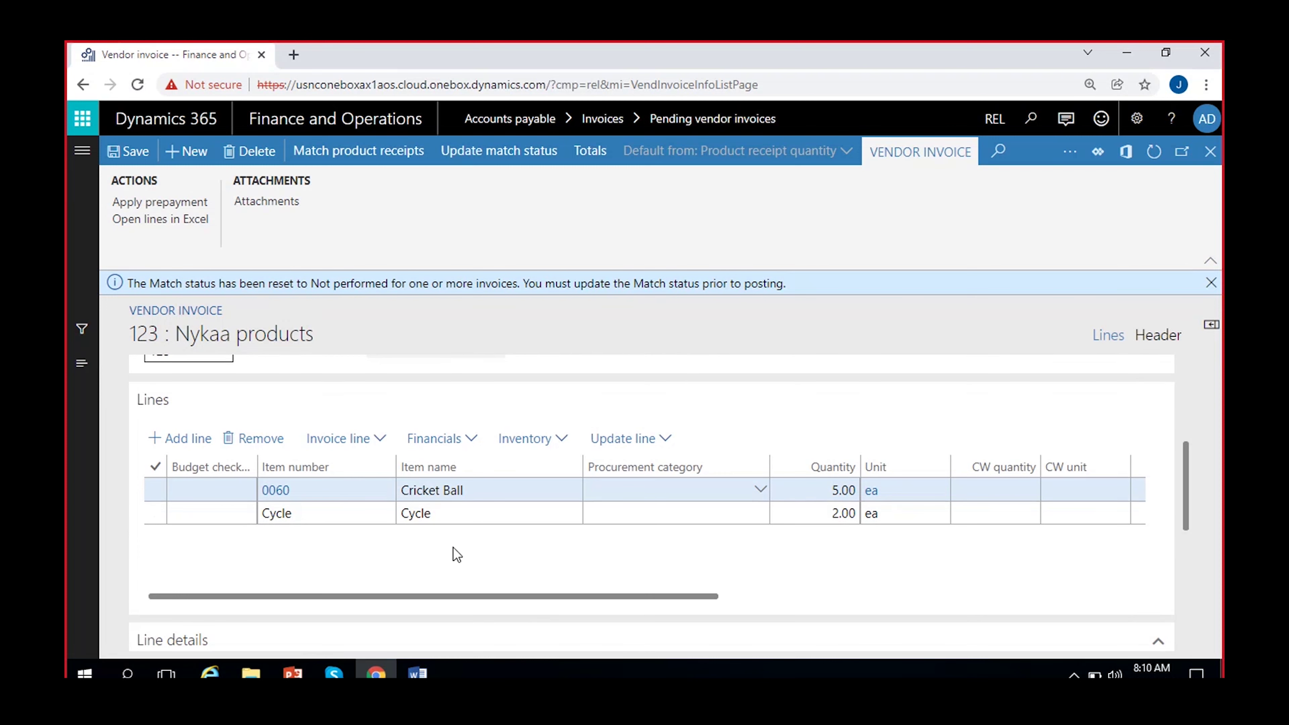
{"action": "scroll", "coordinate": [453, 548], "scroll_direction": "right", "scroll_amount": 3}
{"action": "scroll", "coordinate": [453, 548], "scroll_direction": "left", "scroll_amount": 3}
{"action": "scroll", "coordinate": [806, 548], "scroll_direction": "right", "scroll_amount": 5}
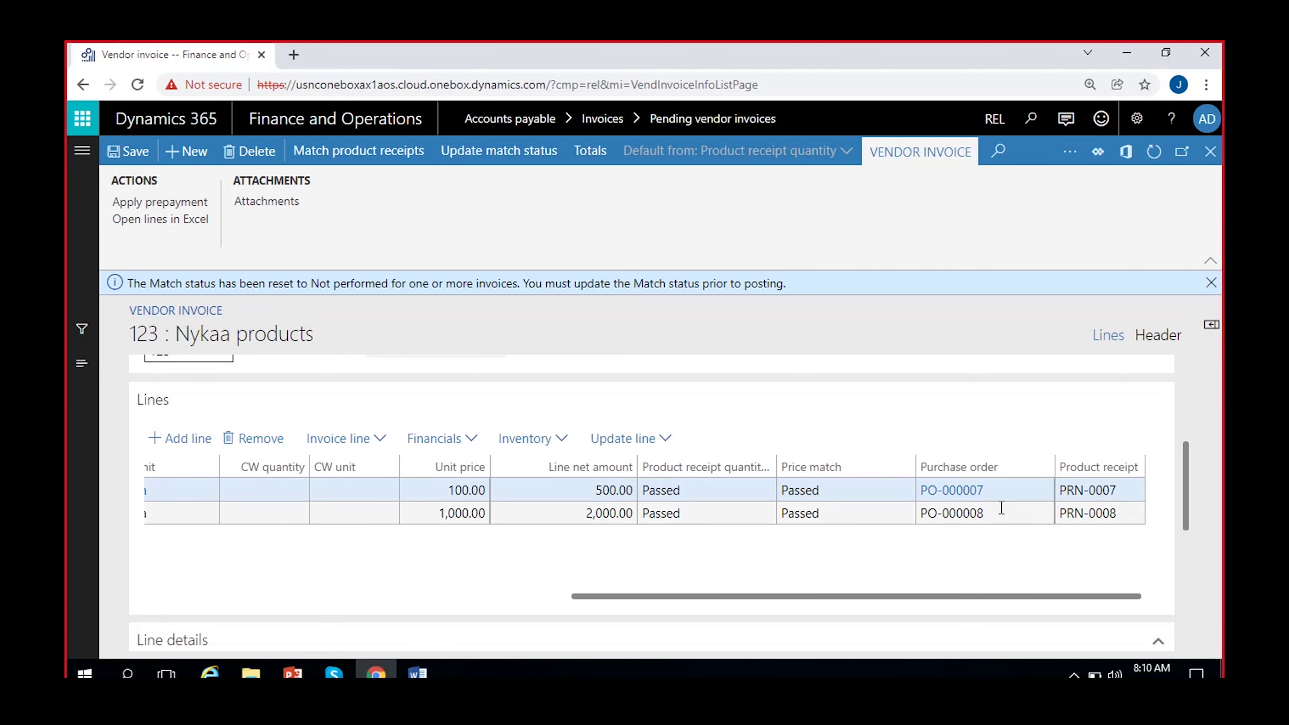
{"action": "scroll", "coordinate": [265, 577], "scroll_direction": "left", "scroll_amount": 3}
{"action": "scroll", "coordinate": [265, 574], "scroll_direction": "left", "scroll_amount": 3}
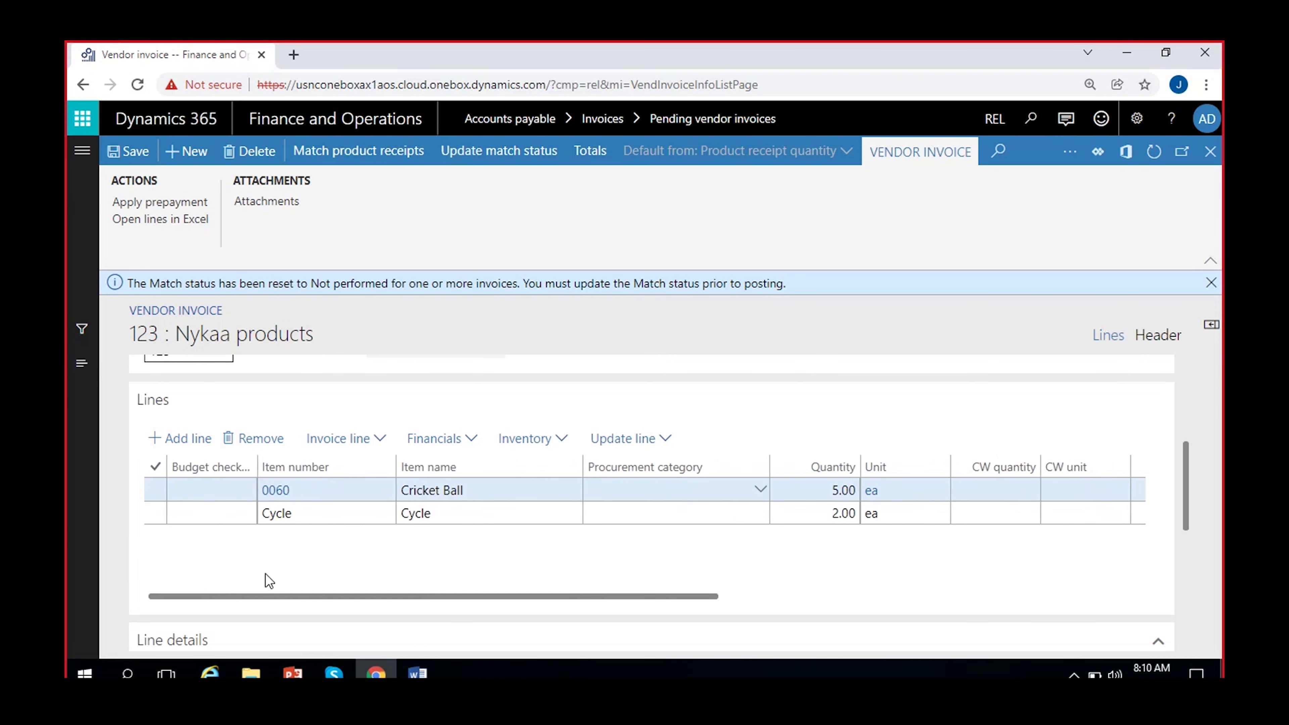
Step: Change the consolidated Nykaa products invoice's number to NY-INV-07
{"action": "left_click", "coordinate": [1209, 283]}
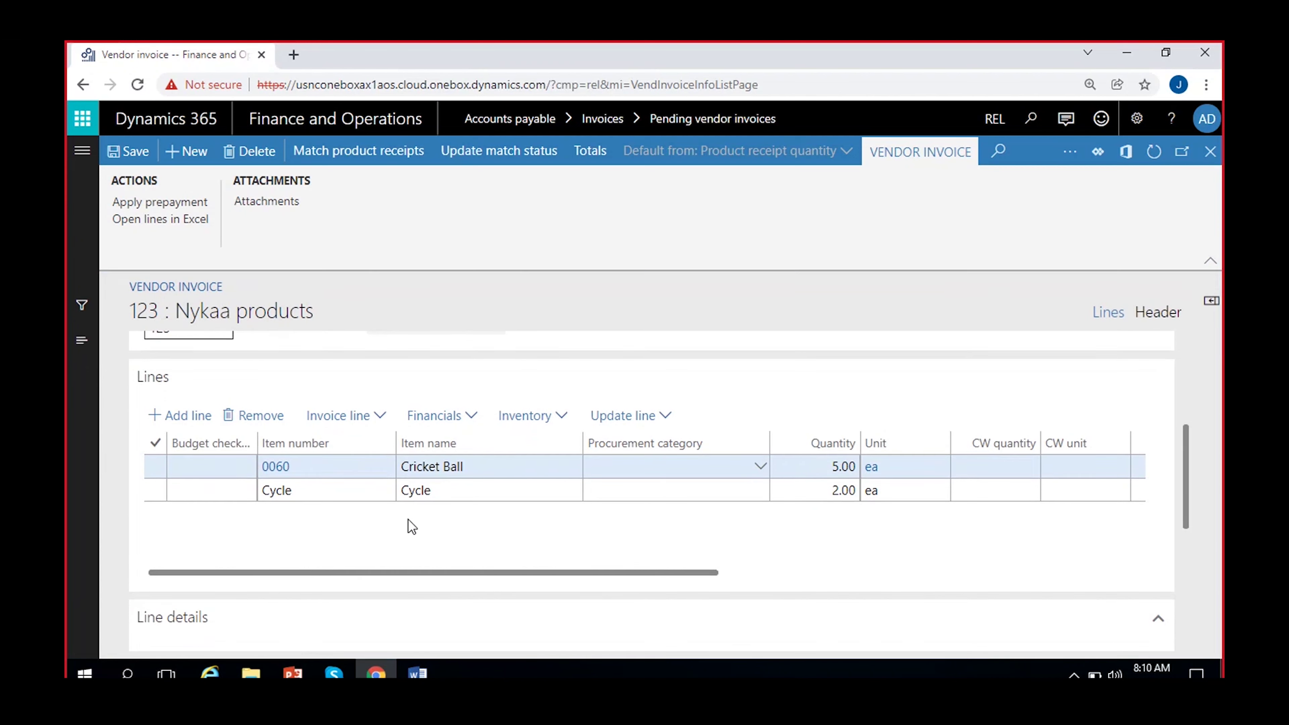
{"action": "scroll", "coordinate": [408, 524], "scroll_direction": "up", "scroll_amount": 5}
{"action": "left_click", "coordinate": [151, 583]}
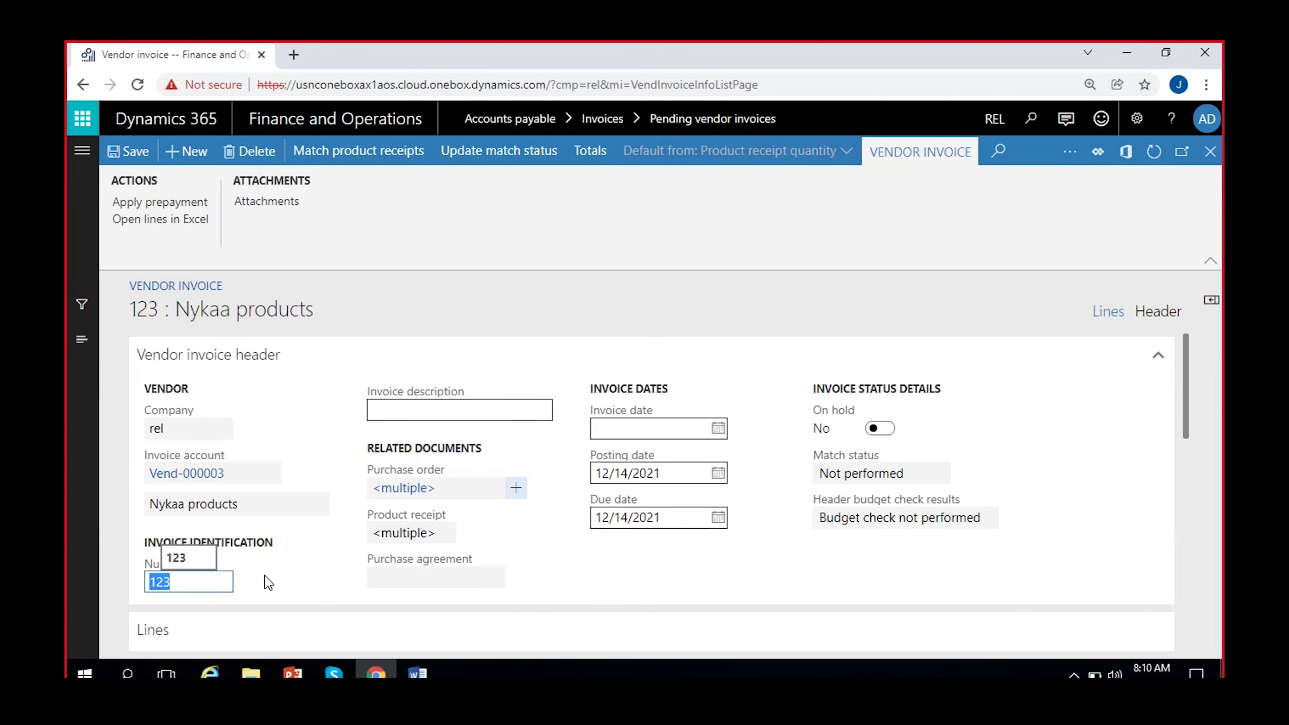
{"action": "left_click", "coordinate": [210, 574]}
{"action": "key", "text": "BackSpace"}
{"action": "key", "text": "BackSpace"}
{"action": "key", "text": "BackSpace"}
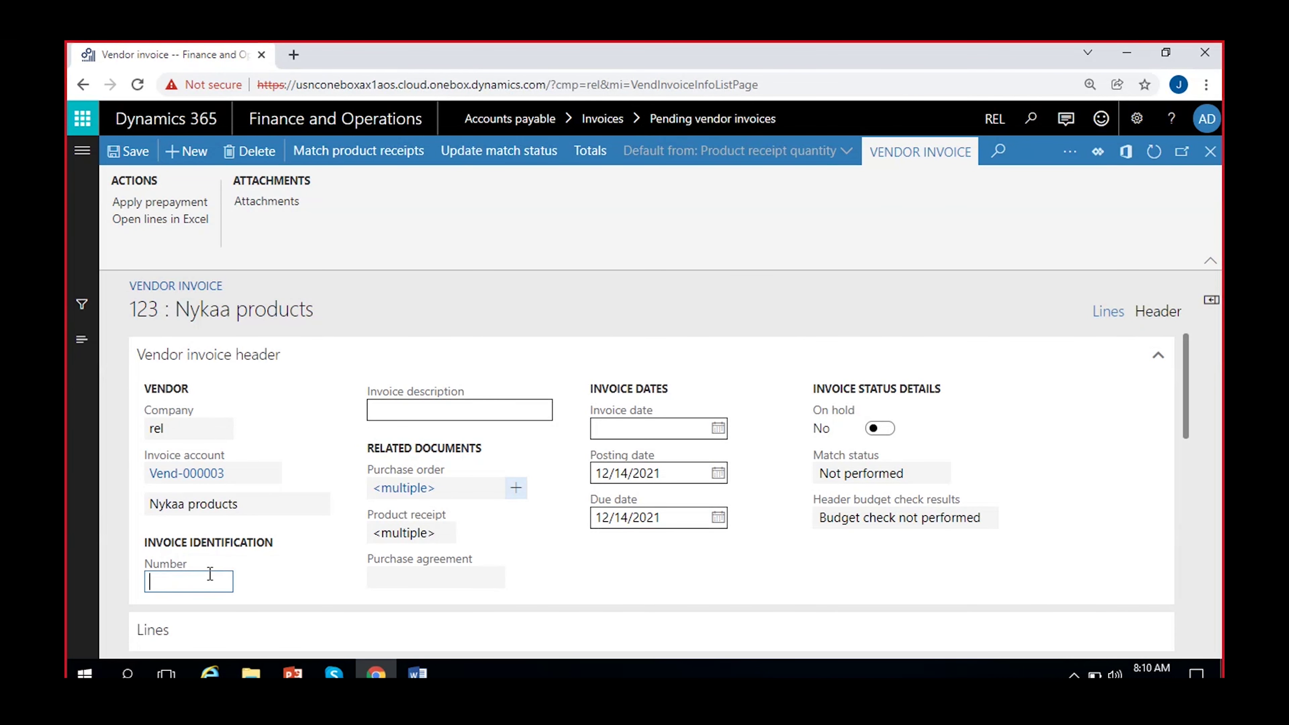
{"action": "type", "text": "NY-INV-07"}
{"action": "left_click", "coordinate": [297, 542]}
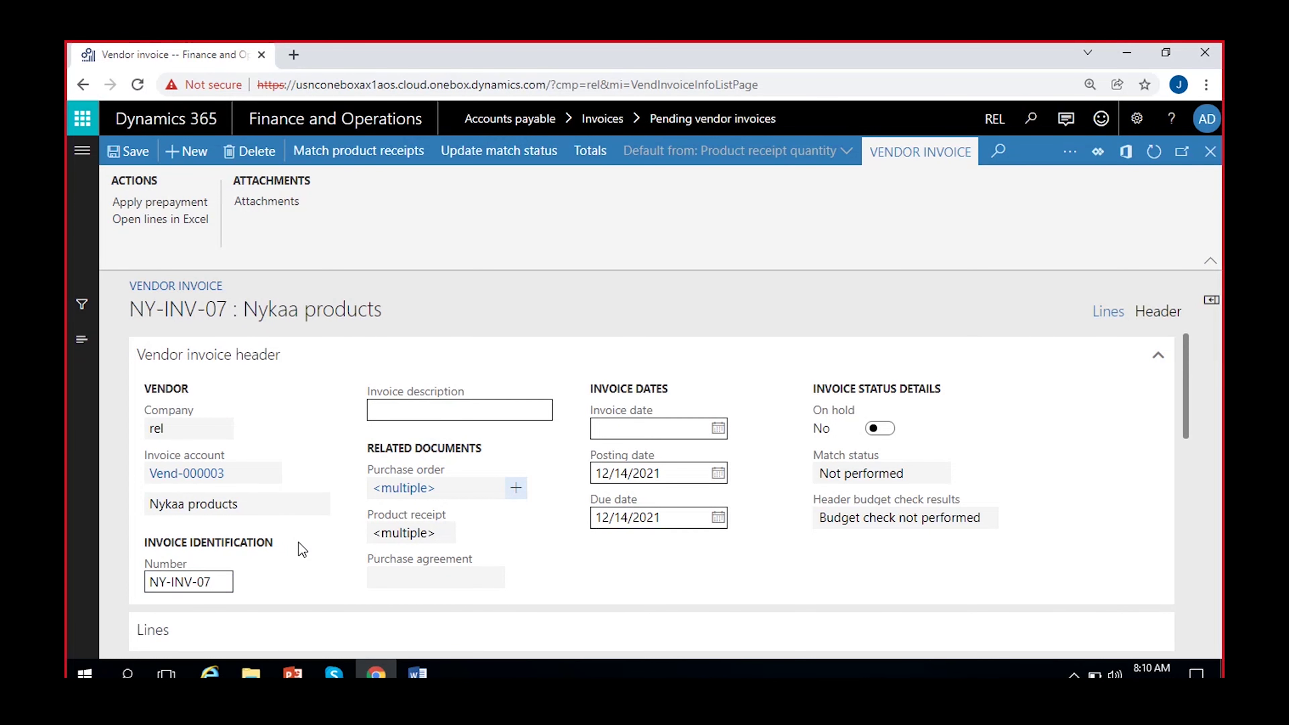
Step: Set the consolidated invoice's invoice date to 12/16/2021
{"action": "scroll", "coordinate": [303, 549], "scroll_direction": "down", "scroll_amount": 2}
{"action": "scroll", "coordinate": [278, 487], "scroll_direction": "up", "scroll_amount": 2}
{"action": "left_click", "coordinate": [718, 429]}
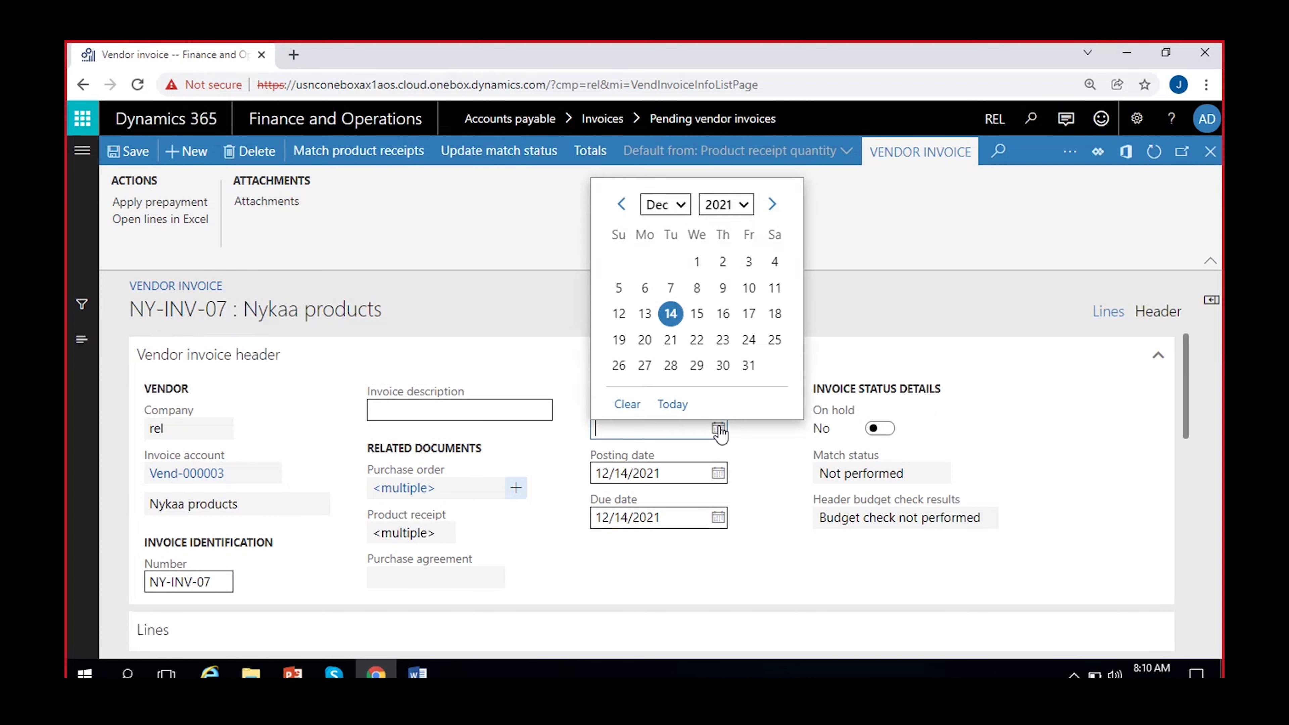
{"action": "left_click", "coordinate": [721, 313]}
Step: Save the consolidated invoice, update its match status and check the matching result in the header
{"action": "scroll", "coordinate": [572, 452], "scroll_direction": "down", "scroll_amount": 5}
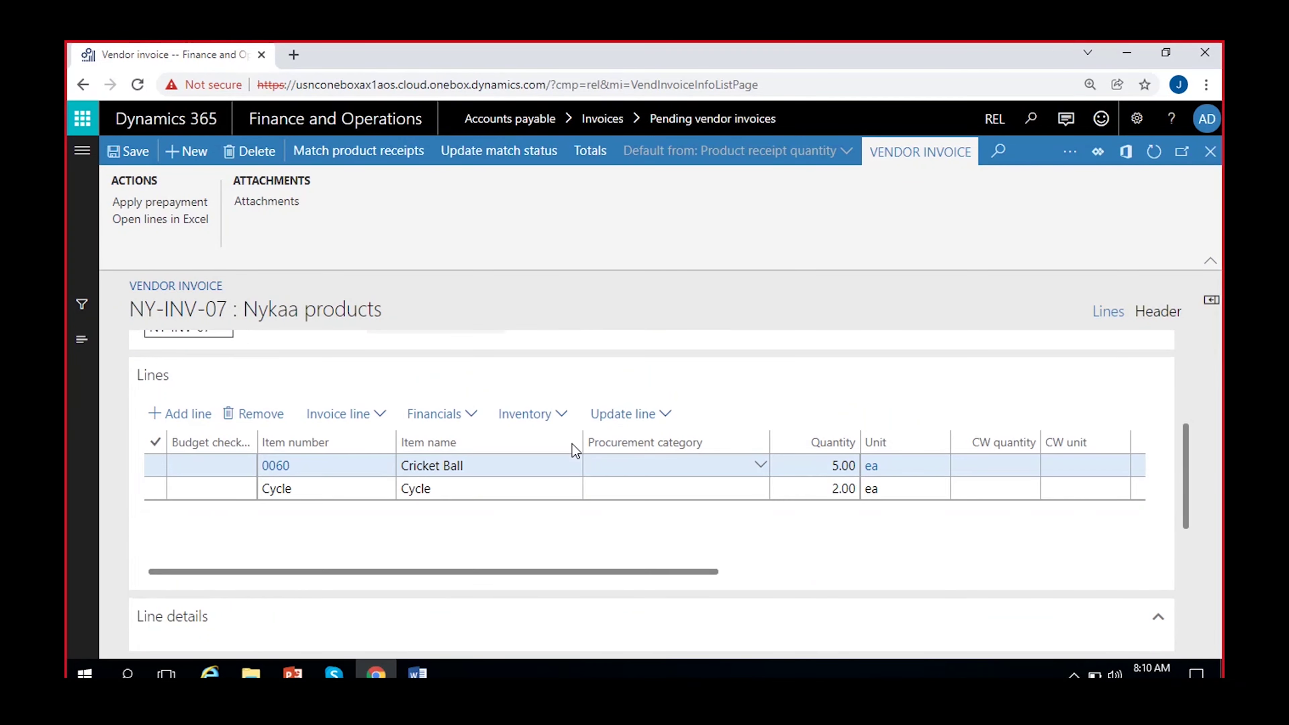
{"action": "left_click", "coordinate": [128, 151]}
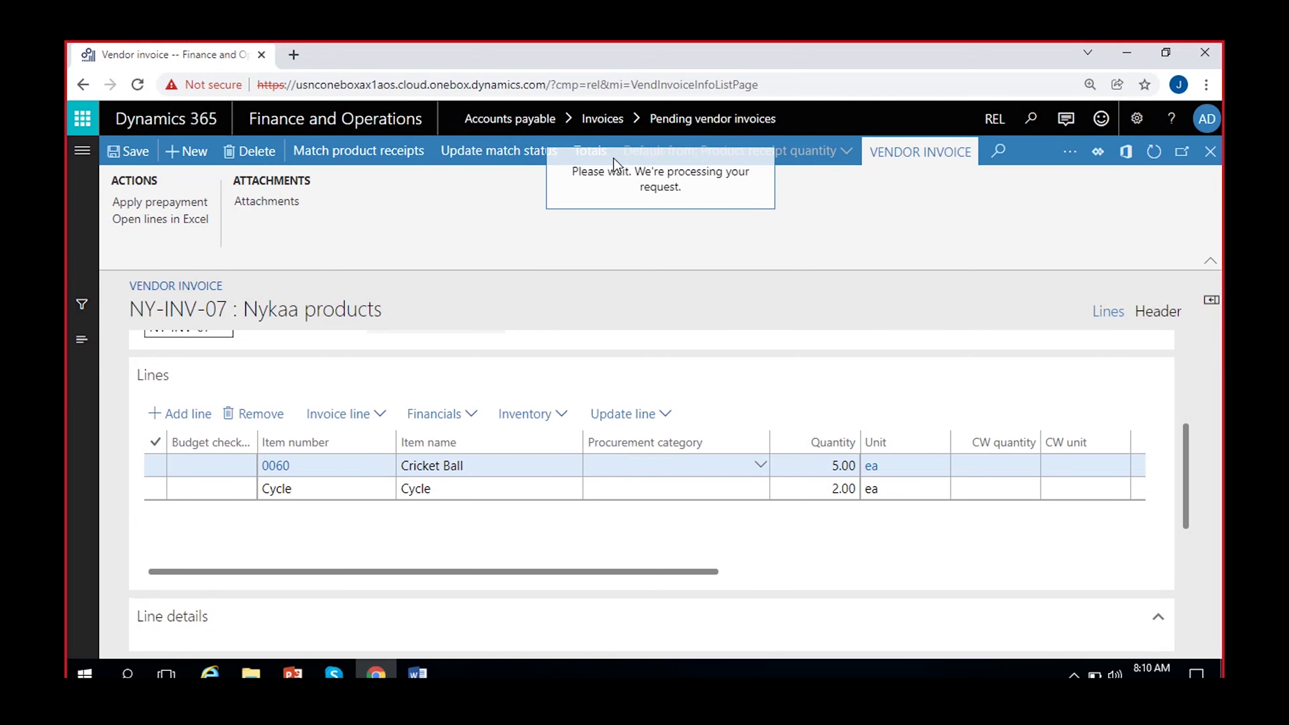
{"action": "left_click", "coordinate": [524, 154]}
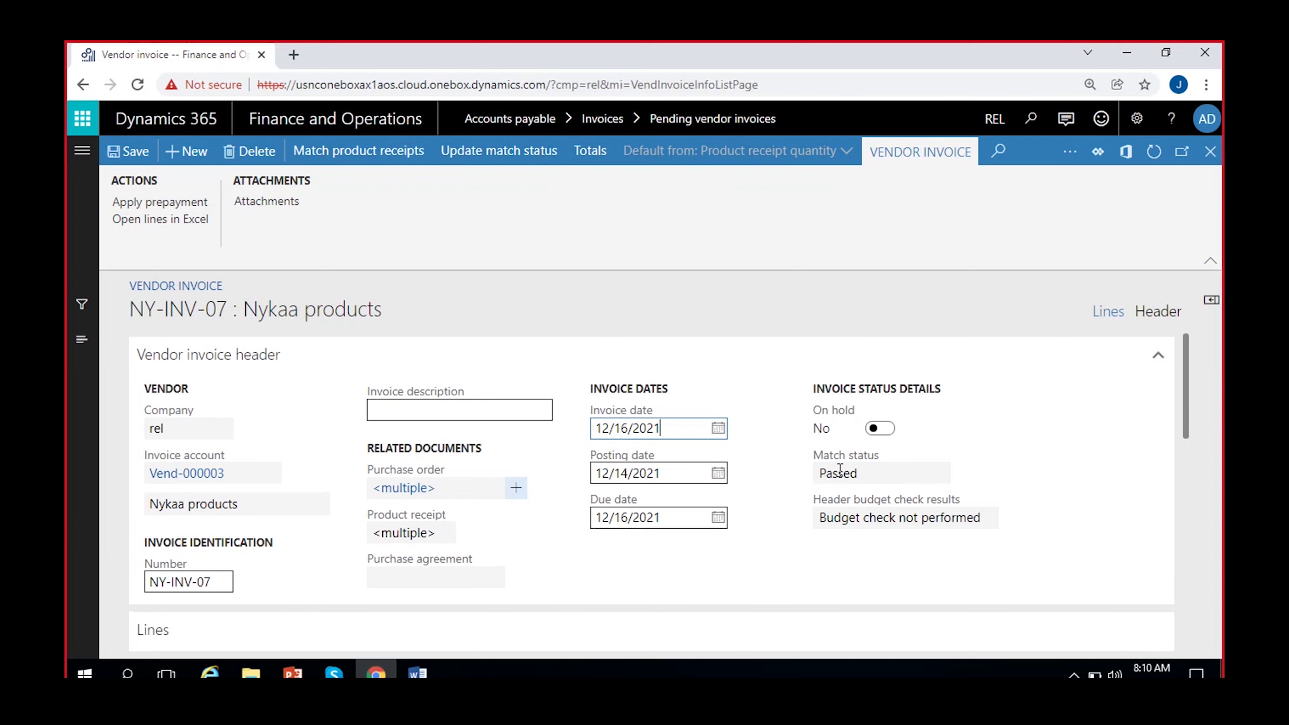
{"action": "left_click", "coordinate": [883, 473]}
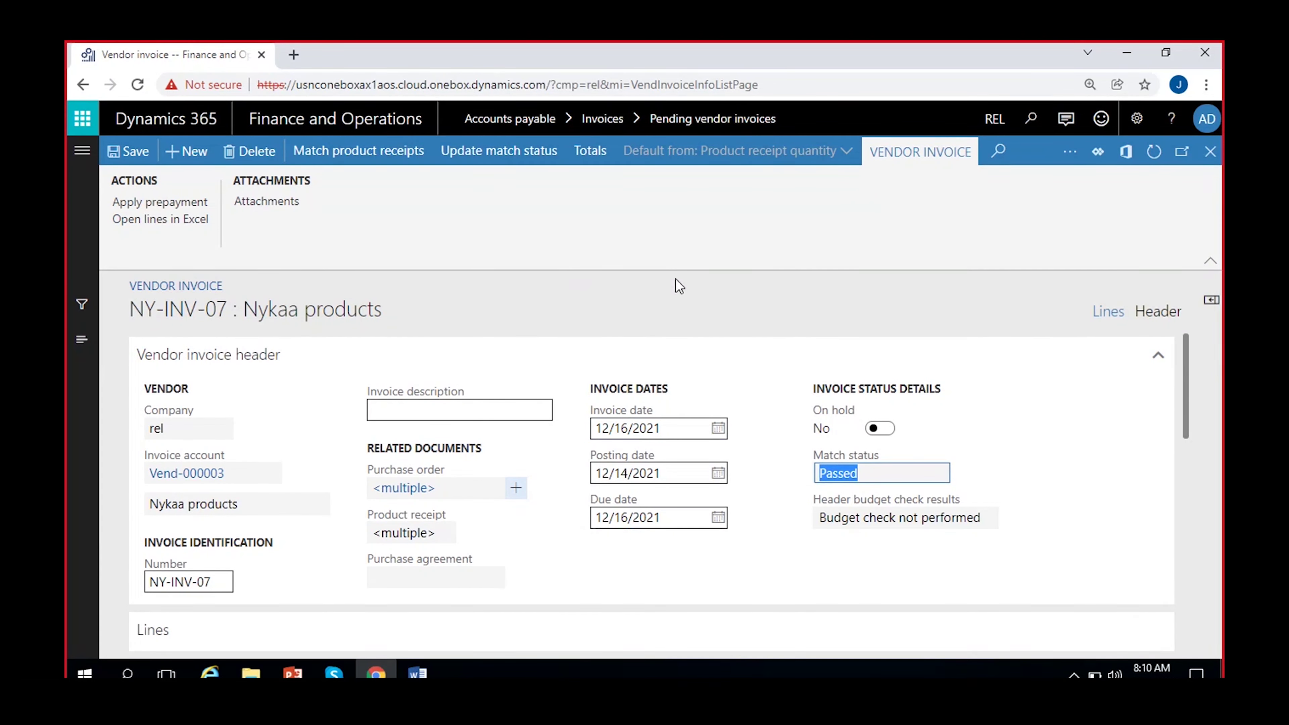
Step: Return to the vendor invoice list and post invoice NY-INV-07
{"action": "left_click", "coordinate": [1070, 153]}
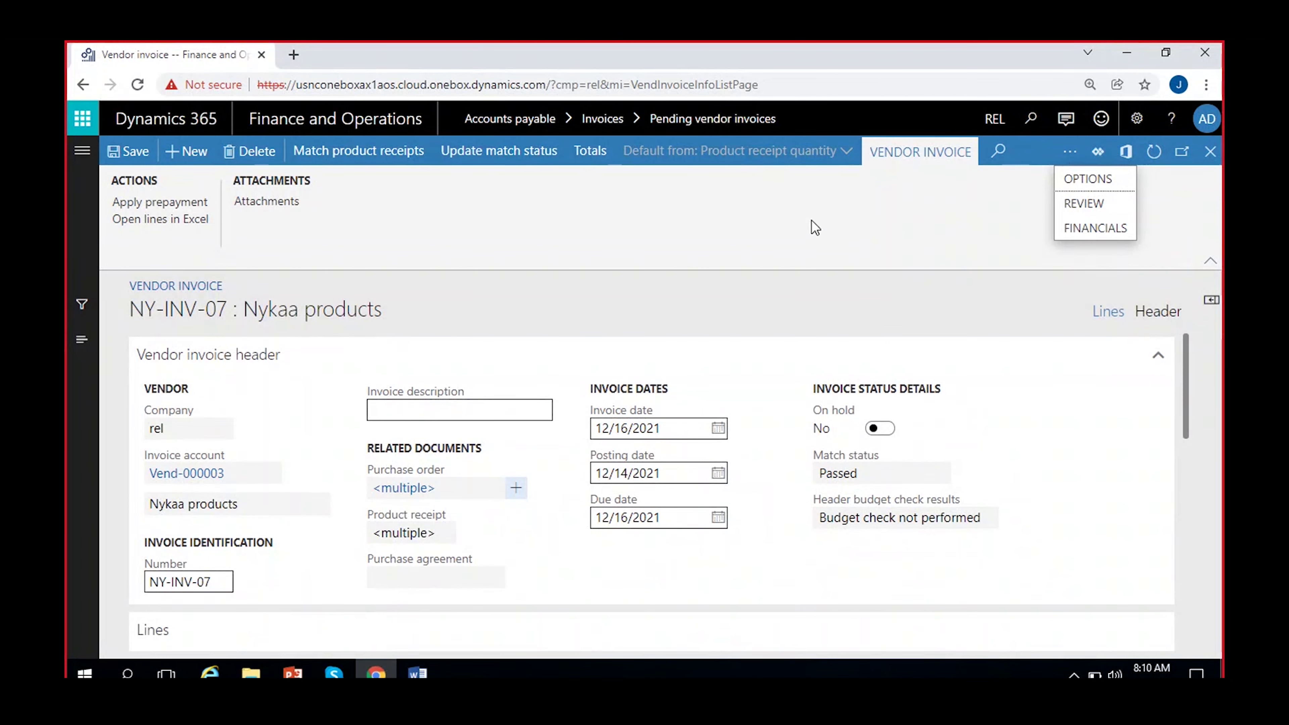
{"action": "left_click", "coordinate": [750, 285]}
{"action": "left_click", "coordinate": [1210, 151]}
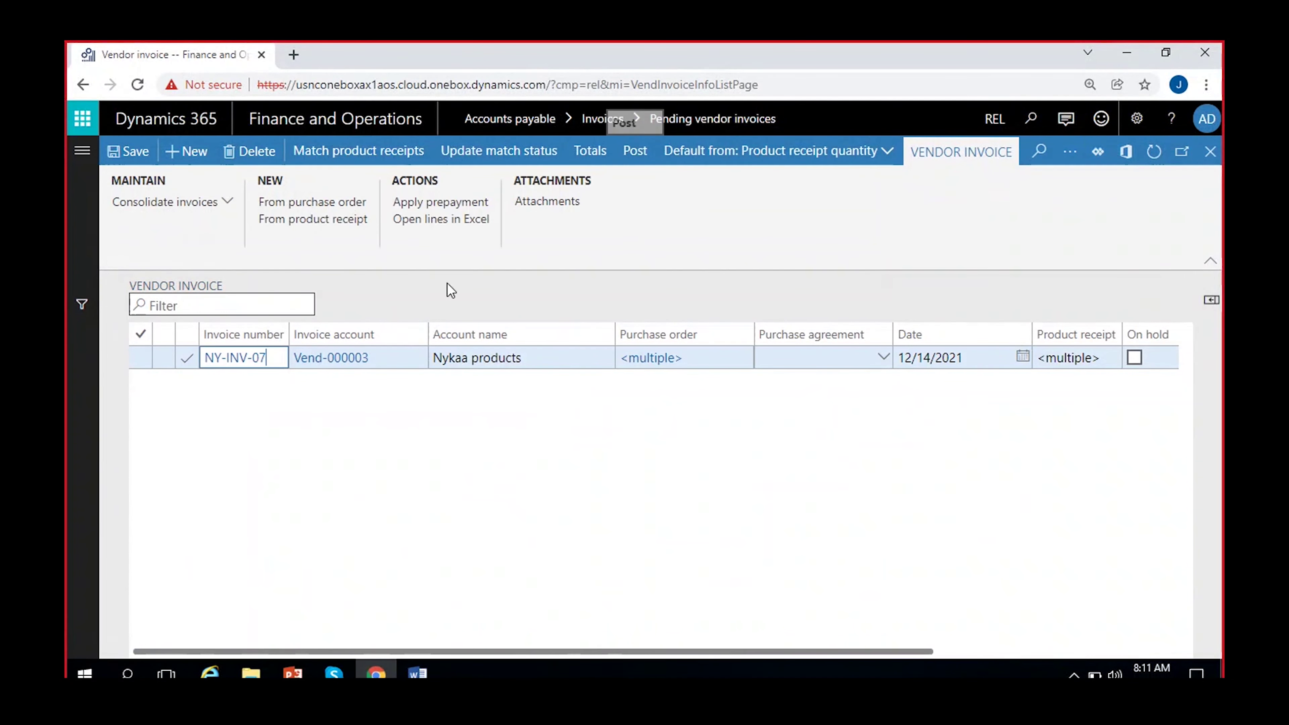
{"action": "left_click", "coordinate": [637, 151]}
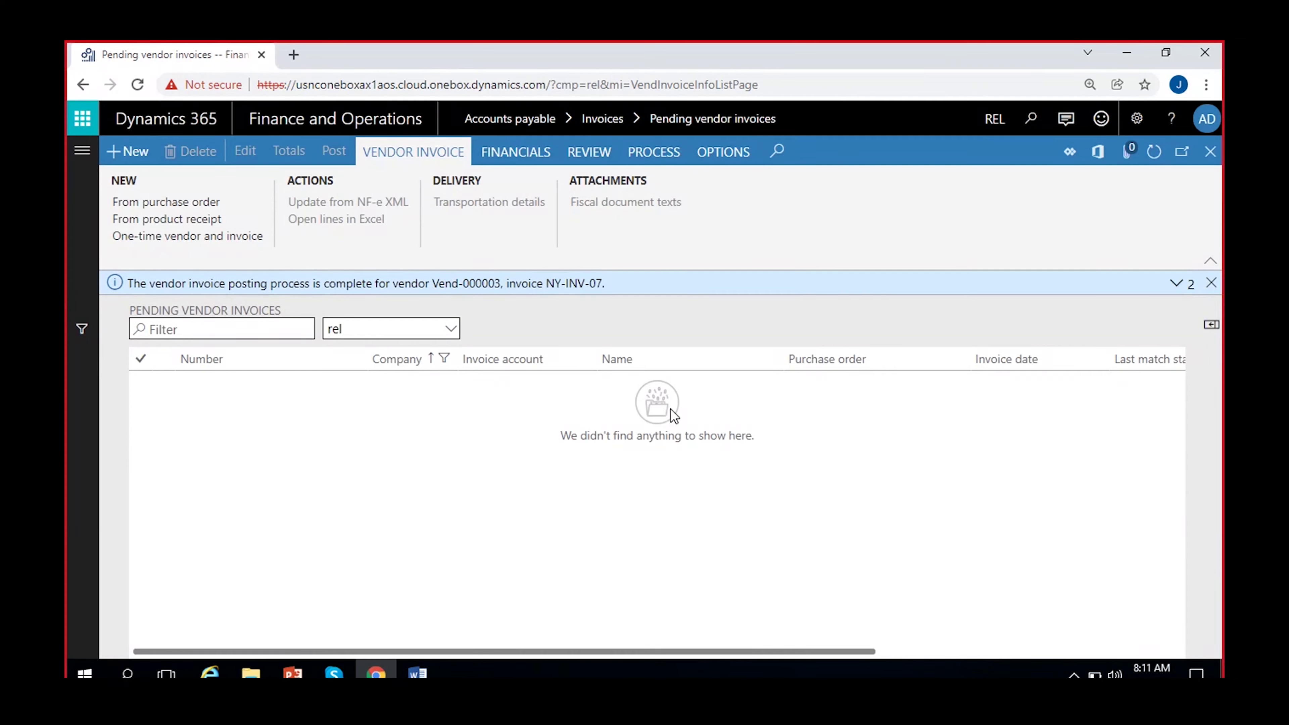
{"action": "left_click", "coordinate": [1210, 283]}
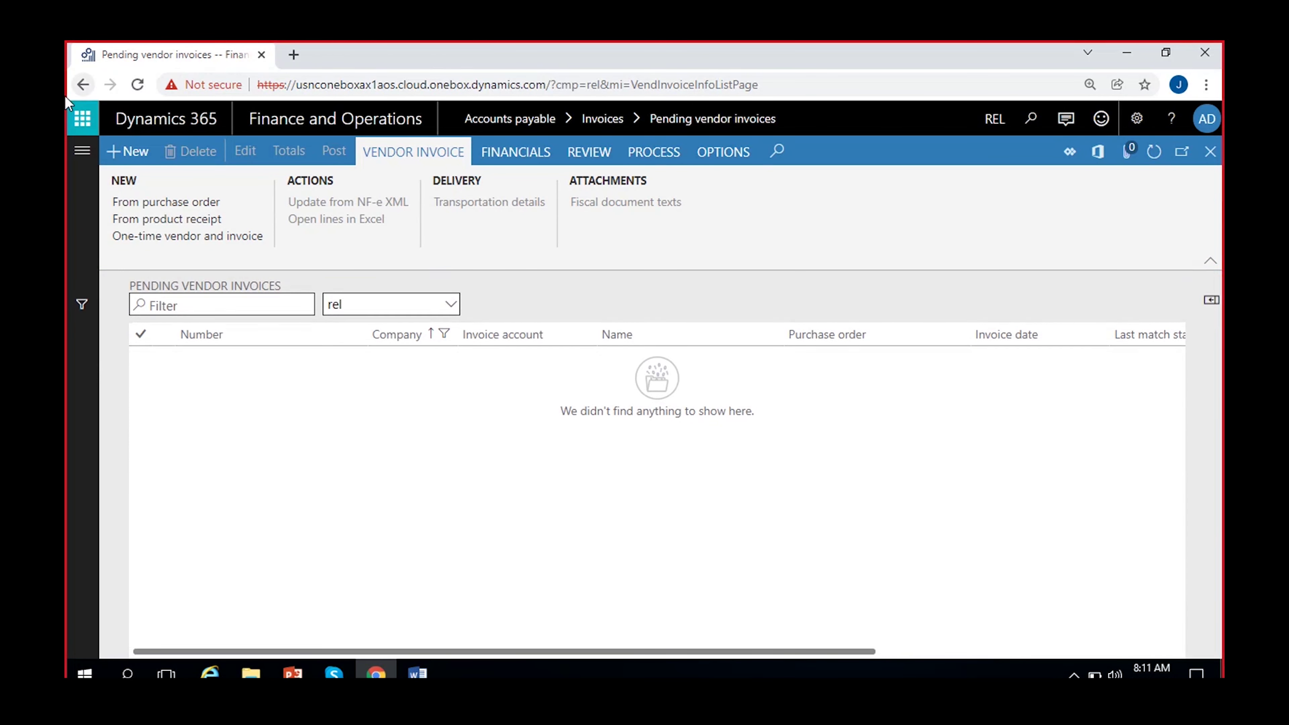
Step: Go to the open vendor invoices in Accounts payable and select the posted invoice NY-INV-07
{"action": "left_click", "coordinate": [82, 150]}
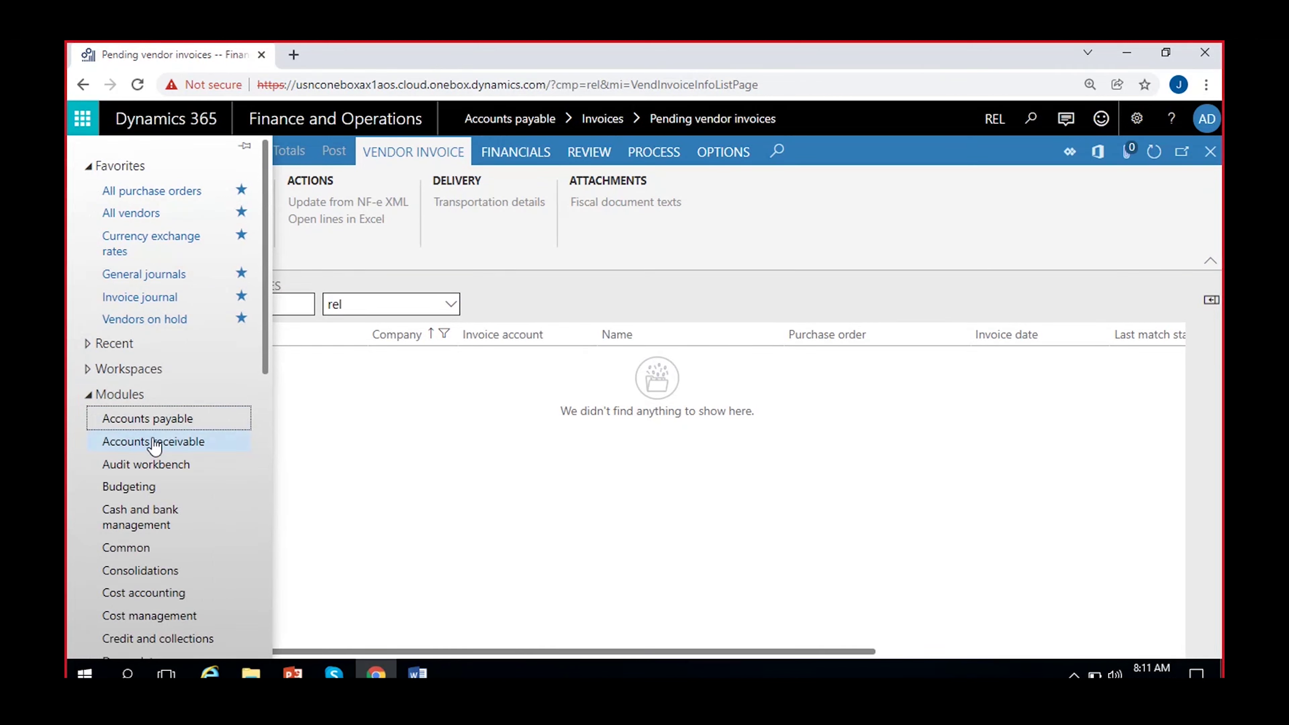
{"action": "left_click", "coordinate": [151, 420]}
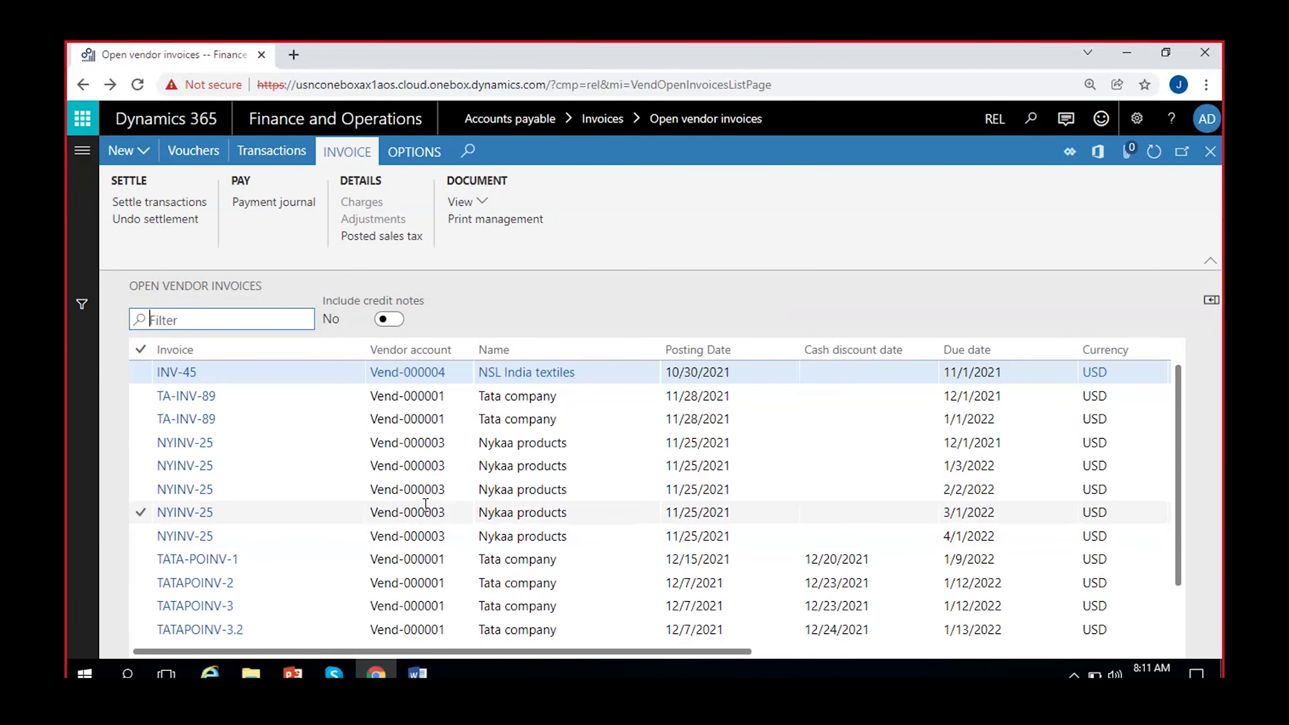
{"action": "scroll", "coordinate": [425, 505], "scroll_direction": "down", "scroll_amount": 2}
{"action": "left_click", "coordinate": [451, 632]}
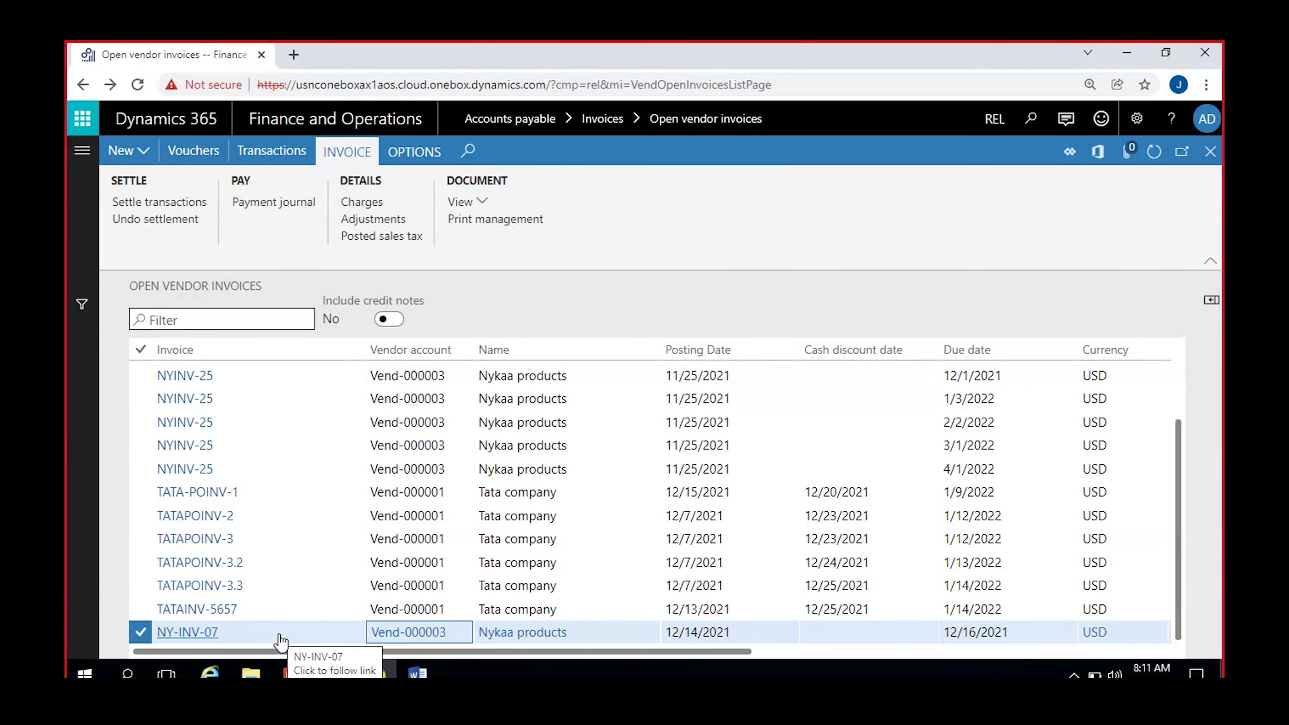
Step: Open the voucher transactions of invoice NY-INV-07 and compare the inventory invoiced and accounts payable entries
{"action": "left_click", "coordinate": [193, 151]}
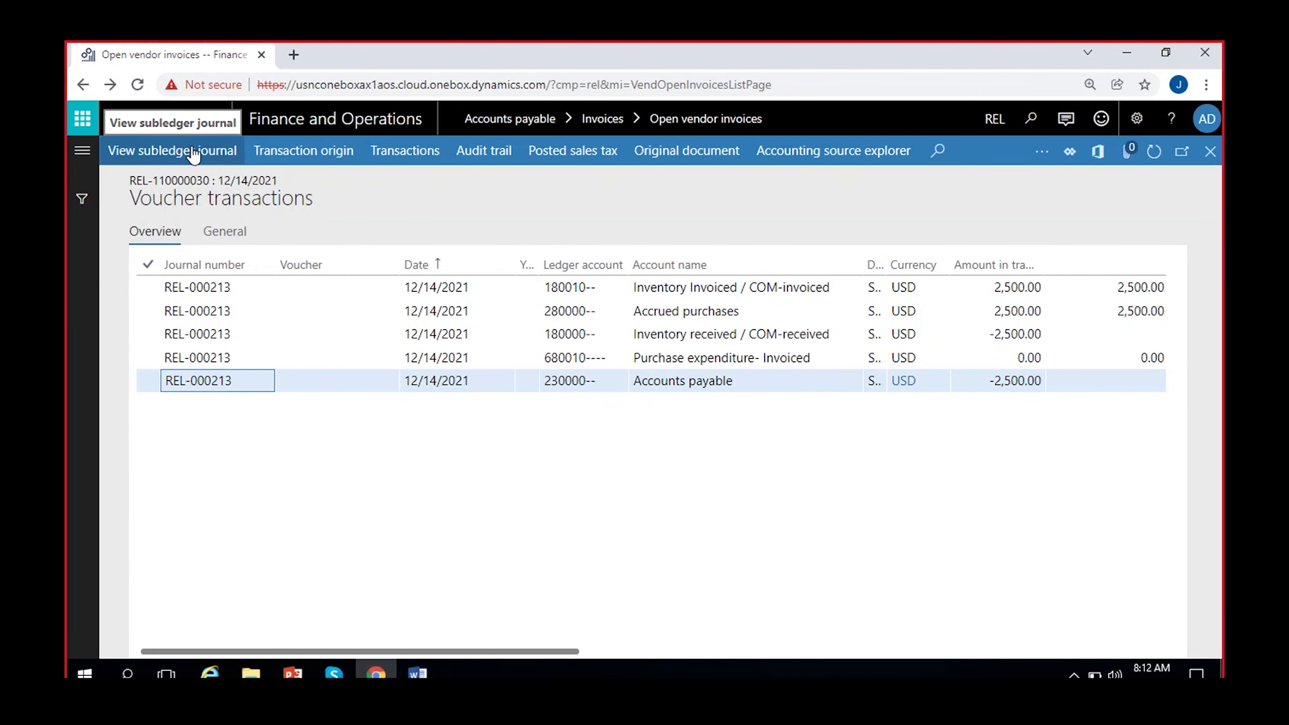
{"action": "scroll", "coordinate": [766, 490], "scroll_direction": "right", "scroll_amount": 5}
{"action": "scroll", "coordinate": [731, 486], "scroll_direction": "left", "scroll_amount": 5}
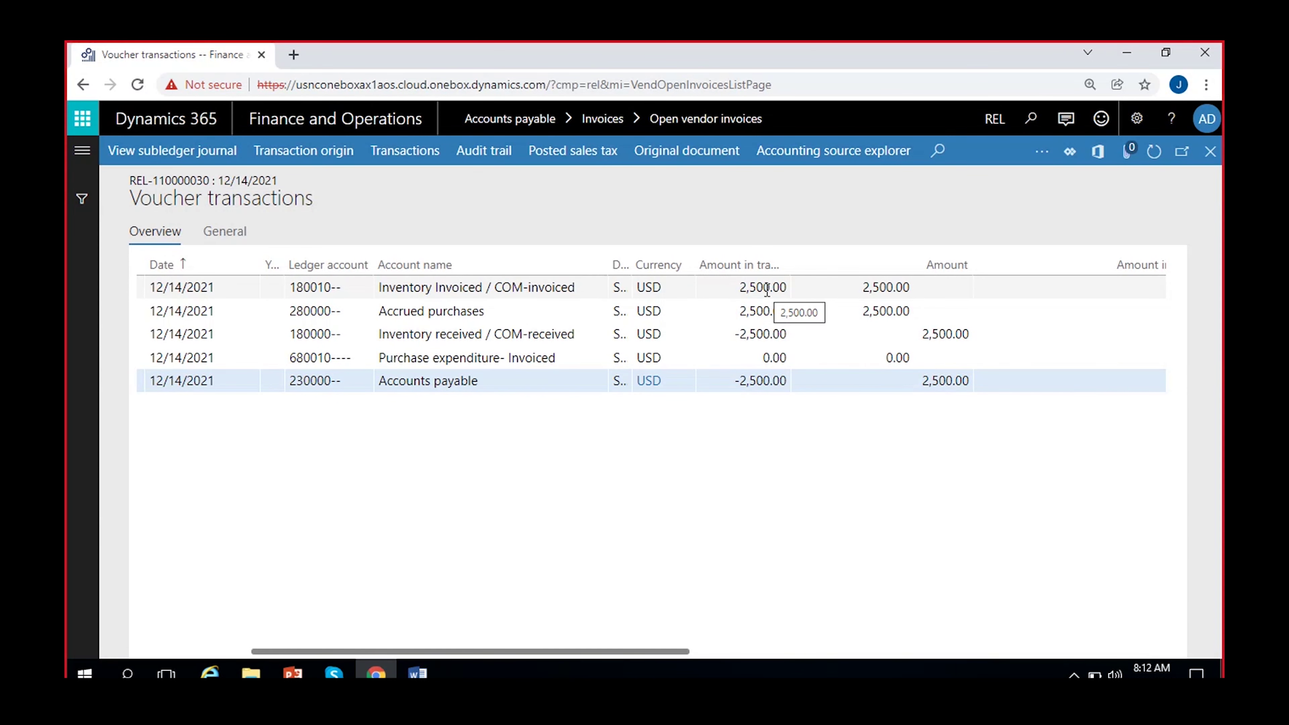
{"action": "left_click", "coordinate": [458, 382]}
{"action": "left_click", "coordinate": [740, 382]}
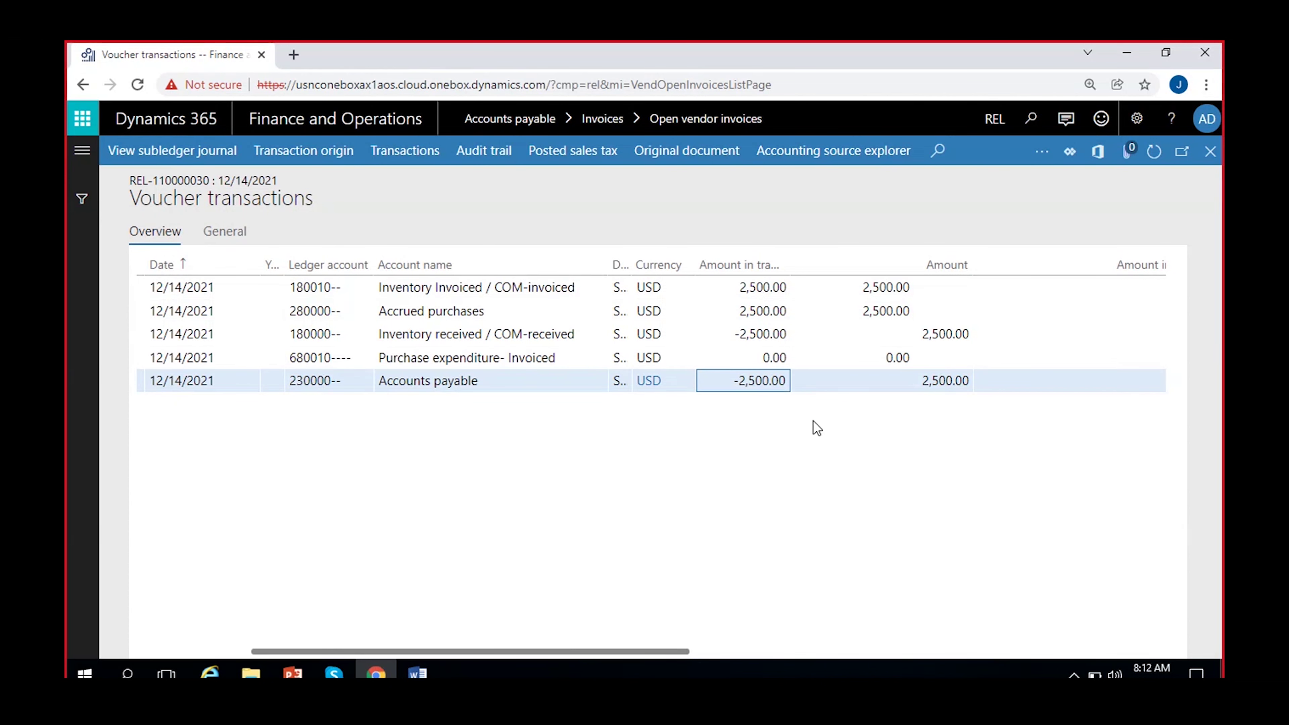
{"action": "left_click", "coordinate": [750, 286]}
{"action": "left_click", "coordinate": [486, 284]}
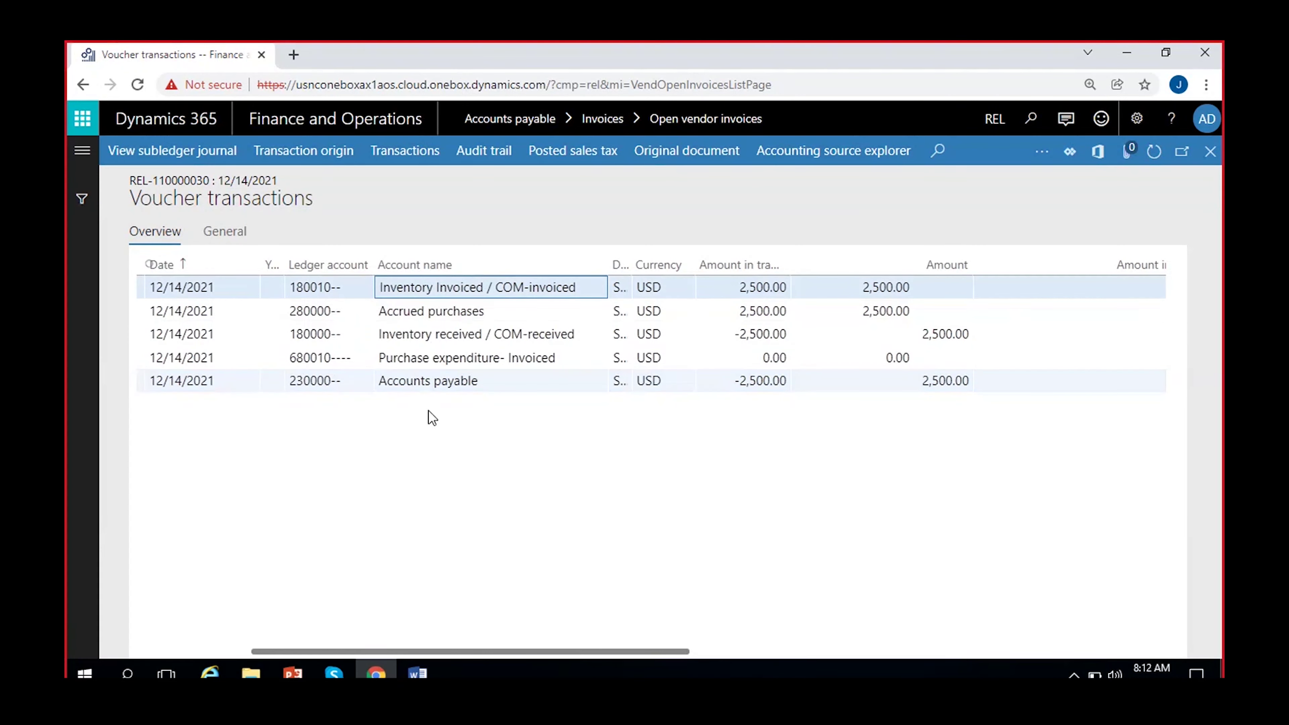
{"action": "left_click", "coordinate": [430, 384]}
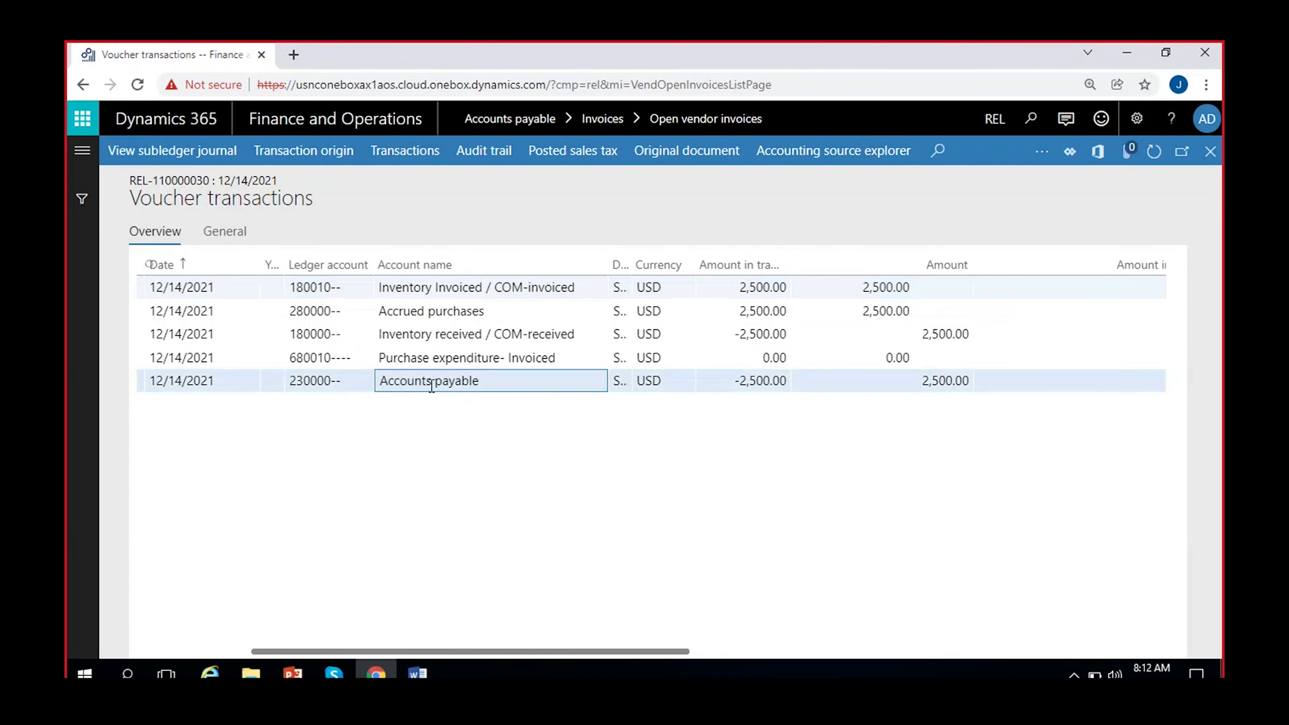
Step: Compare the voucher's accrued purchases and inventory received entries, and return to the open vendor invoices
{"action": "left_click", "coordinate": [424, 317]}
{"action": "left_click", "coordinate": [426, 330]}
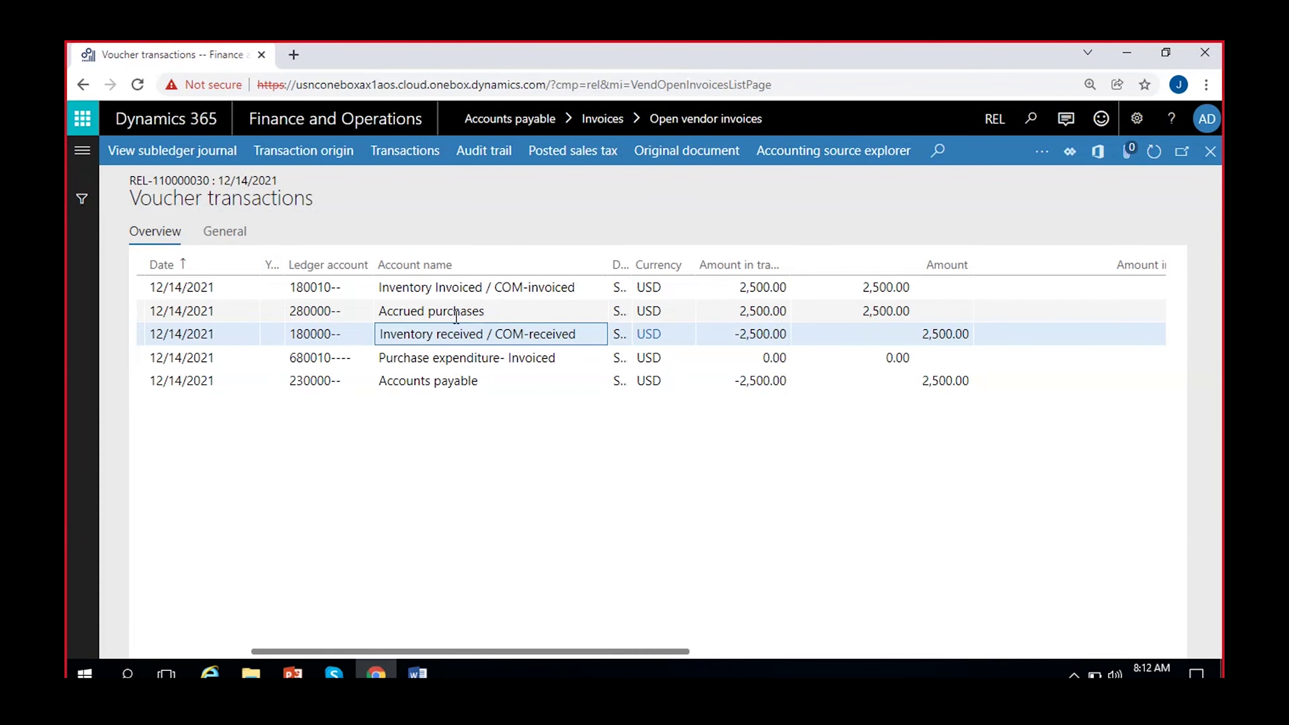
{"action": "left_click", "coordinate": [742, 311]}
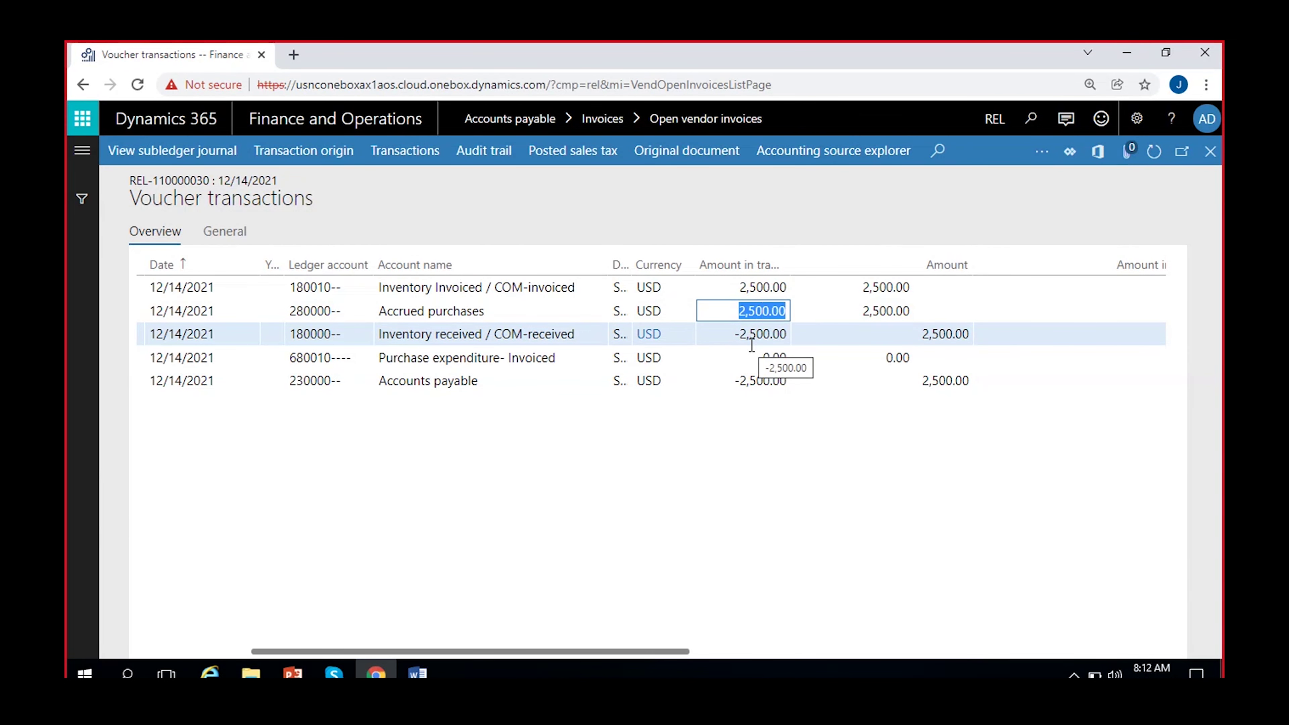
{"action": "scroll", "coordinate": [545, 514], "scroll_direction": "left", "scroll_amount": 5}
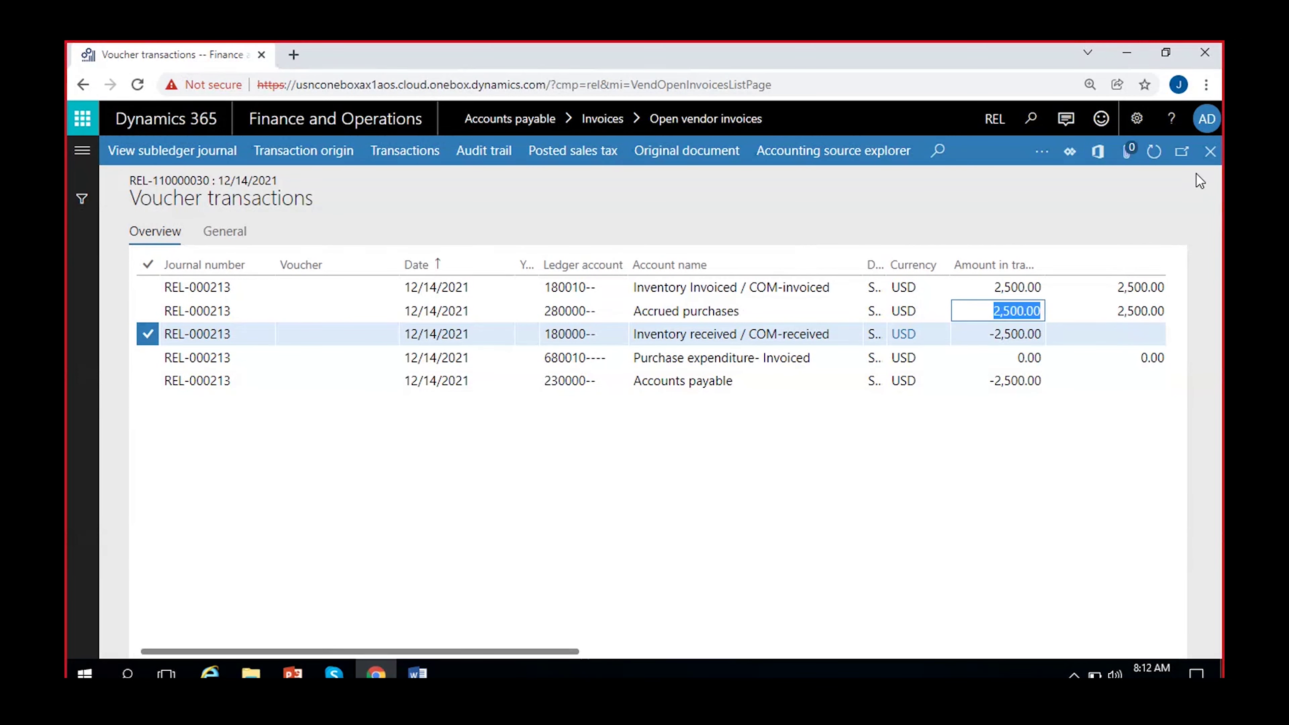
{"action": "left_click", "coordinate": [1210, 151]}
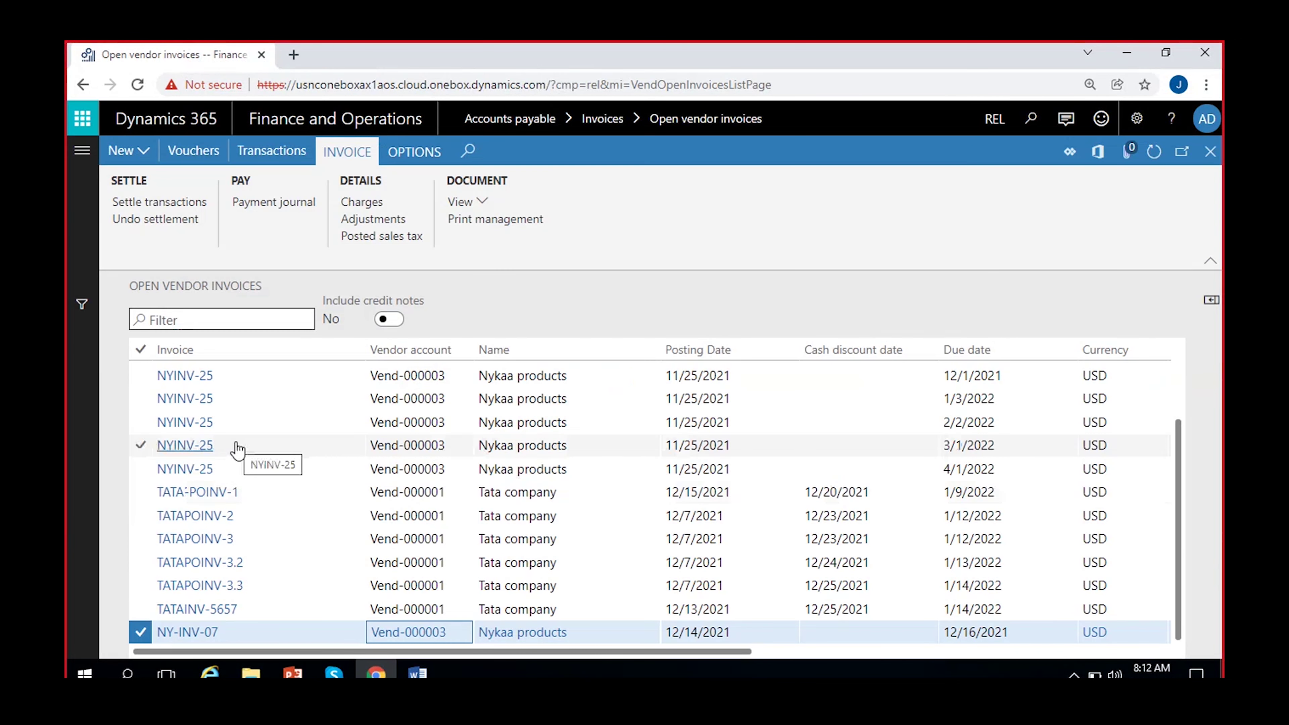